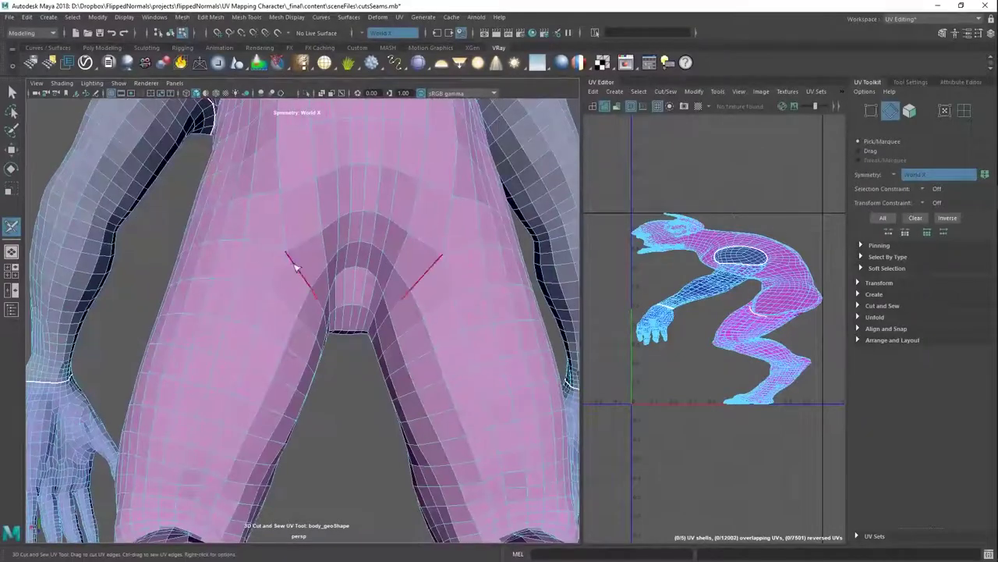
# Cut a symmetrical UV seam around the top of both thighs, separating the legs from the torso on the body mesh.
pyautogui.moveTo(279, 251)
pyautogui.mouseDown()
pyautogui.moveTo(199, 245)
pyautogui.moveTo(117, 258)
pyautogui.mouseUp()
pyautogui.doubleClick(408, 291)
pyautogui.keyDown('alt'); pyautogui.moveTo(346, 299); pyautogui.dragTo(517, 312); pyautogui.keyUp('alt')
pyautogui.keyDown('alt'); pyautogui.moveTo(517, 312); pyautogui.dragTo(357, 274, button='right'); pyautogui.keyUp('alt')
pyautogui.keyDown('alt'); pyautogui.moveTo(356, 275); pyautogui.dragTo(164, 275); pyautogui.keyUp('alt')
pyautogui.keyDown('alt'); pyautogui.moveTo(164, 274); pyautogui.dragTo(325, 278, button='right'); pyautogui.keyUp('alt')
pyautogui.doubleClick(329, 241)
pyautogui.keyDown('alt'); pyautogui.moveTo(300, 254); pyautogui.dragTo(352, 275); pyautogui.keyUp('alt')
pyautogui.keyDown('alt'); pyautogui.moveTo(352, 275); pyautogui.dragTo(256, 283, button='right'); pyautogui.keyUp('alt')
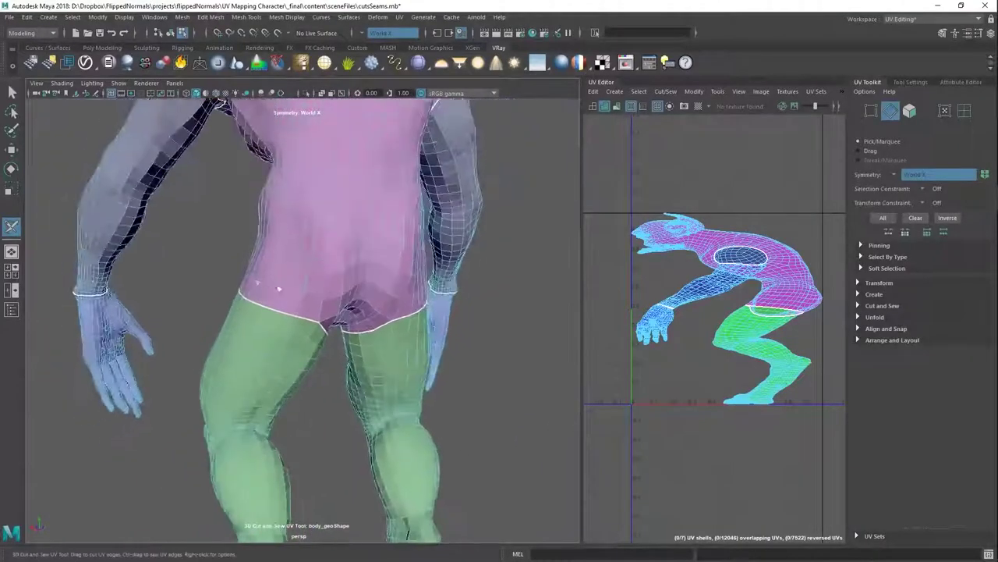
pyautogui.keyDown('alt'); pyautogui.moveTo(256, 283); pyautogui.dragTo(335, 281); pyautogui.keyUp('alt')
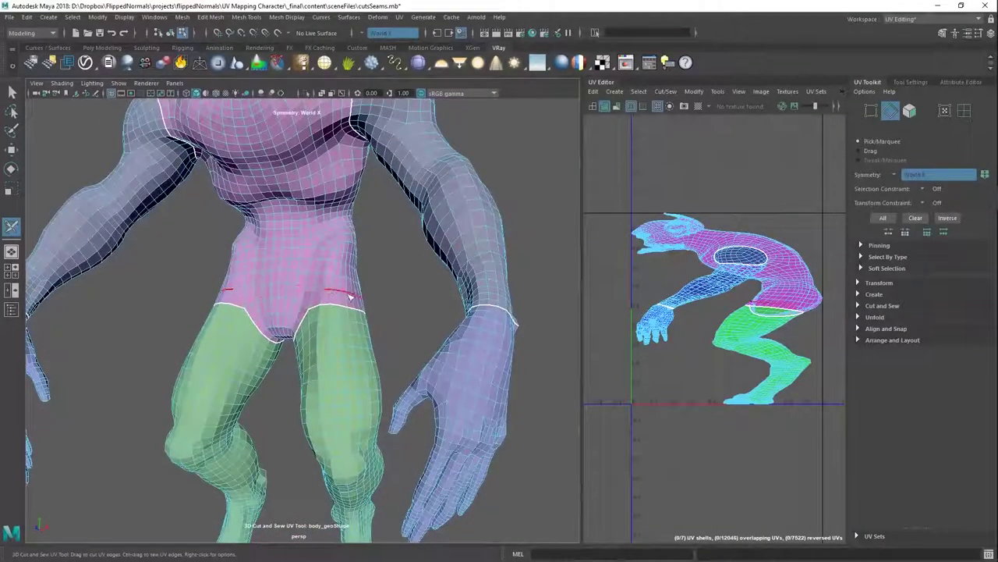
pyautogui.keyDown('shift'); pyautogui.click(328, 291); pyautogui.keyUp('shift')
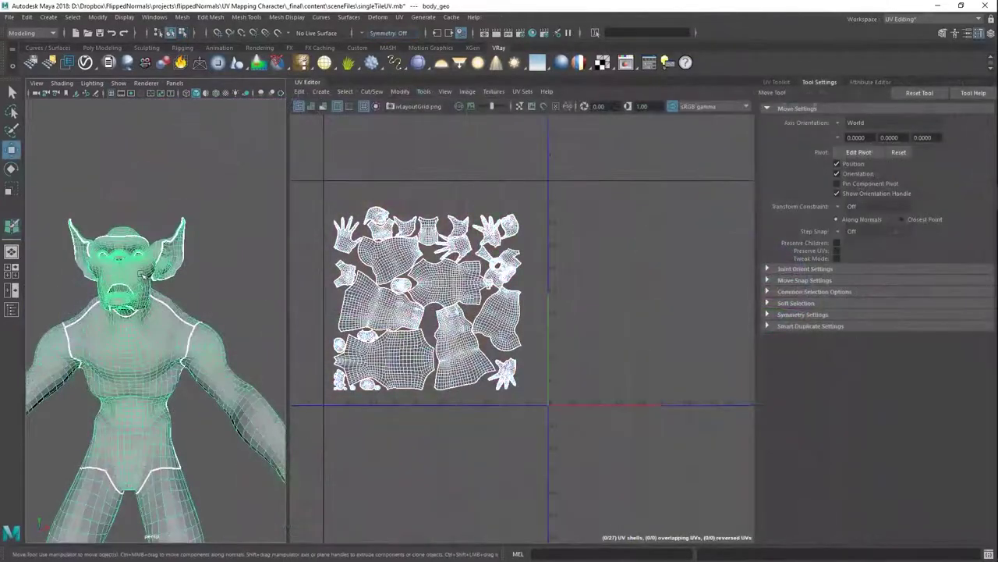
# Move the face UV shell and the front torso UV shell into the adjacent empty UV tile.
pyautogui.moveTo(145, 273); pyautogui.dragTo(176, 294, button='right')
pyautogui.click(500, 270)
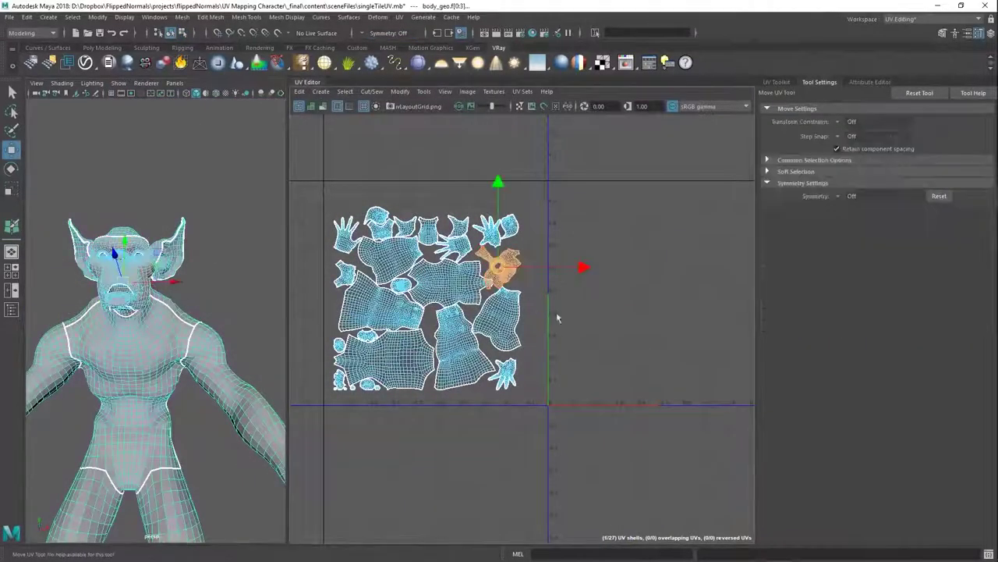
pyautogui.moveTo(565, 310); pyautogui.dragTo(731, 280, button='middle')
pyautogui.keyDown('alt'); pyautogui.moveTo(732, 280); pyautogui.dragTo(652, 286, button='middle'); pyautogui.keyUp('alt')
pyautogui.click(376, 292)
pyautogui.moveTo(552, 353); pyautogui.dragTo(760, 365, button='middle')
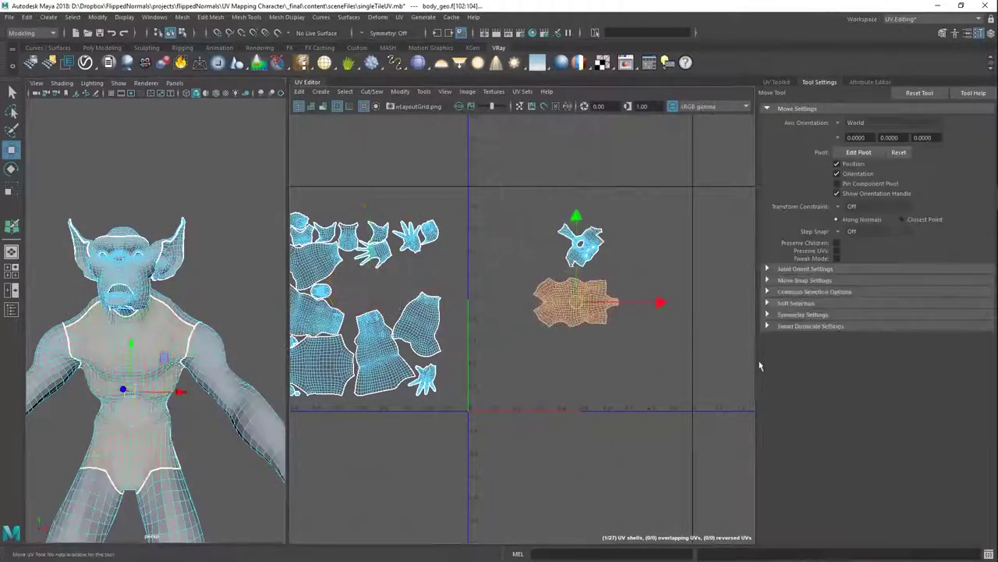
# Move both arm UV shells into the adjacent tile and arrange them beside the torso shell.
pyautogui.click(321, 270)
pyautogui.moveTo(372, 328); pyautogui.dragTo(655, 429, button='middle')
pyautogui.keyDown('alt'); pyautogui.moveTo(144, 390); pyautogui.dragTo(156, 347); pyautogui.keyUp('alt')
pyautogui.click(226, 343)
pyautogui.moveTo(460, 320); pyautogui.dragTo(843, 386, button='middle')
pyautogui.keyDown('alt'); pyautogui.moveTo(843, 386); pyautogui.dragTo(761, 383, button='middle'); pyautogui.keyUp('alt')
pyautogui.moveTo(691, 344); pyautogui.dragTo(733, 274)
pyautogui.moveTo(714, 367); pyautogui.dragTo(605, 398, button='middle')
pyautogui.moveTo(576, 343); pyautogui.dragTo(572, 335, button='middle')
# Select two more UV shells on the character's lower body and move them into the same adjacent tile.
pyautogui.keyDown('alt'); pyautogui.moveTo(180, 424); pyautogui.dragTo(200, 349, button='middle'); pyautogui.keyUp('alt')
pyautogui.click(182, 347)
pyautogui.keyDown('alt'); pyautogui.moveTo(184, 348); pyautogui.dragTo(187, 371); pyautogui.keyUp('alt')
pyautogui.moveTo(415, 383); pyautogui.dragTo(693, 414, button='middle')
pyautogui.moveTo(232, 449); pyautogui.dragTo(175, 431)
pyautogui.moveTo(347, 336); pyautogui.dragTo(621, 355, button='middle')
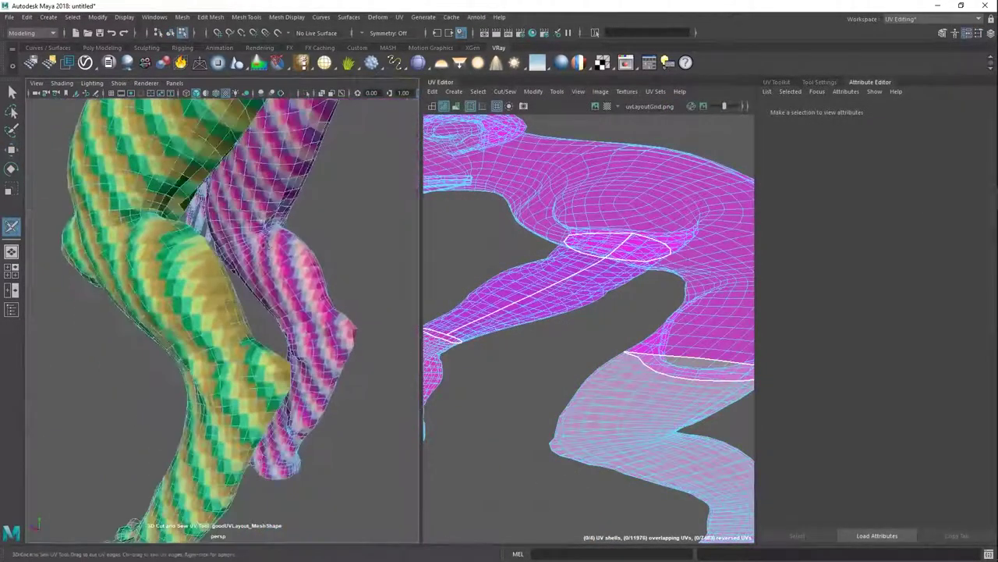
# Cut UV seams around the knee and ankle and along the lower leg of the checker-textured mesh.
pyautogui.keyDown('alt'); pyautogui.moveTo(204, 343); pyautogui.dragTo(301, 342); pyautogui.keyUp('alt')
pyautogui.doubleClick(261, 351)
pyautogui.moveTo(228, 332); pyautogui.dragTo(229, 392)
pyautogui.hotkey('ctrl', 'z')
pyautogui.doubleClick(235, 345)
pyautogui.doubleClick(241, 270)
pyautogui.keyDown('alt'); pyautogui.moveTo(242, 273); pyautogui.dragTo(317, 381); pyautogui.keyUp('alt')
pyautogui.doubleClick(226, 345)
pyautogui.keyDown('alt'); pyautogui.moveTo(234, 344); pyautogui.dragTo(273, 296); pyautogui.keyUp('alt')
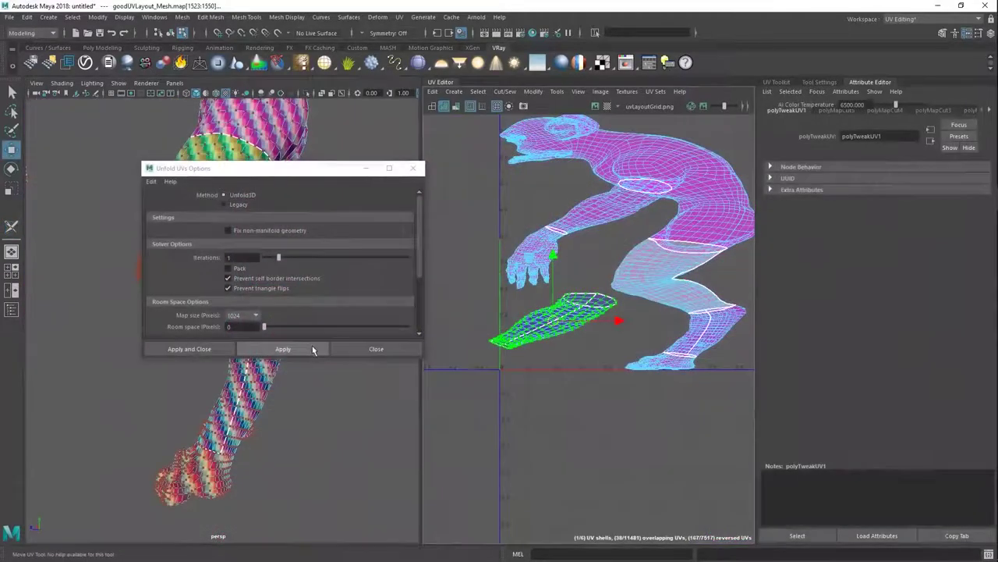
# Unfold the selected arm UV shell with the Unfold3D method at 10 iterations and check the checker texture on the arm.
pyautogui.click(282, 348)
pyautogui.scroll(4, 662, 413)
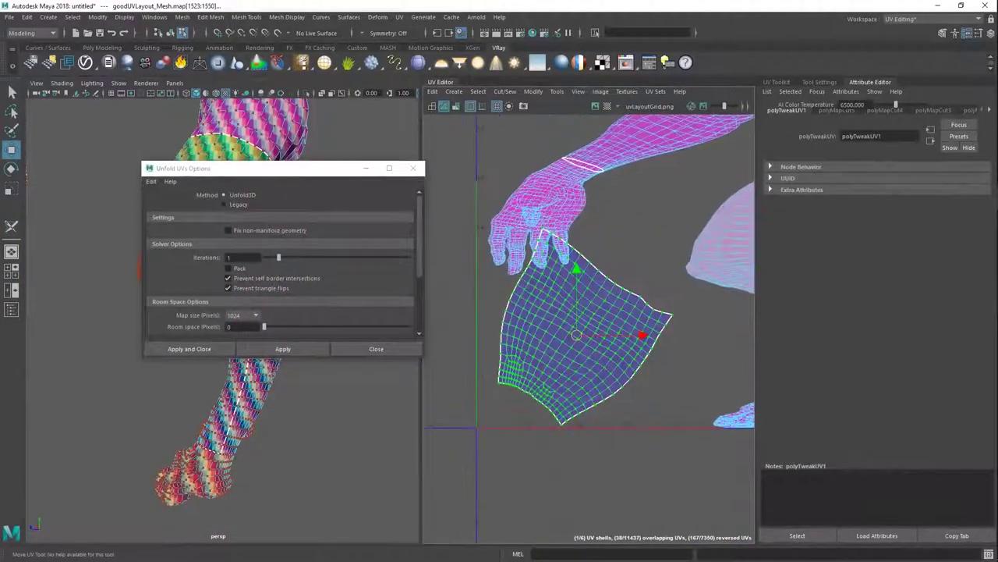
pyautogui.click(277, 349)
pyautogui.moveTo(299, 169); pyautogui.dragTo(451, 448)
pyautogui.keyDown('alt'); pyautogui.moveTo(265, 336); pyautogui.dragTo(429, 363); pyautogui.keyUp('alt')
pyautogui.press('F8')
pyautogui.click(358, 300)
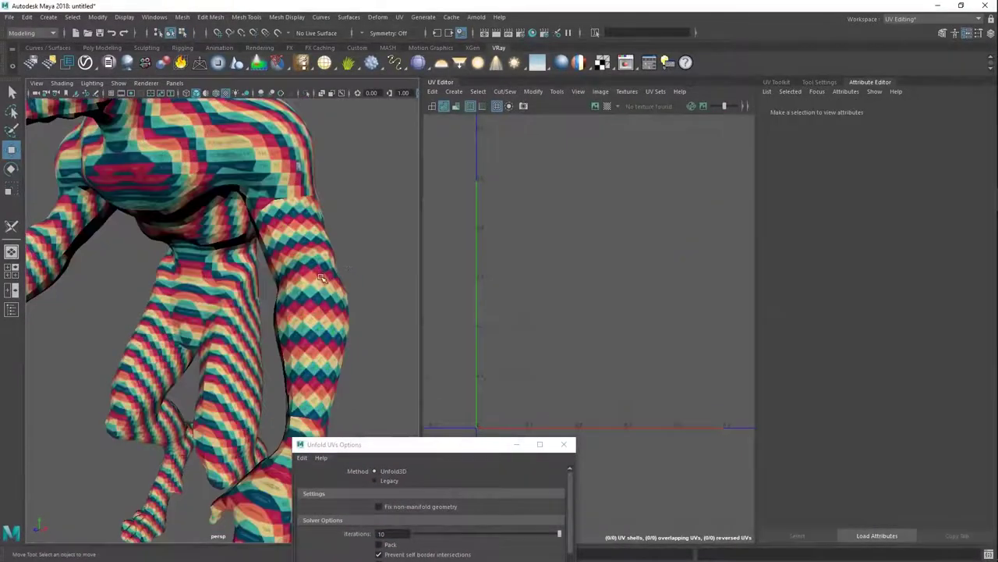
pyautogui.moveTo(321, 285)
pyautogui.keyDown('alt'); pyautogui.mouseDown()
pyautogui.moveTo(345, 292)
pyautogui.moveTo(337, 294)
pyautogui.moveTo(320, 290)
pyautogui.moveTo(410, 273)
pyautogui.moveTo(395, 303)
pyautogui.moveTo(338, 292)
pyautogui.mouseUp(); pyautogui.keyUp('alt')
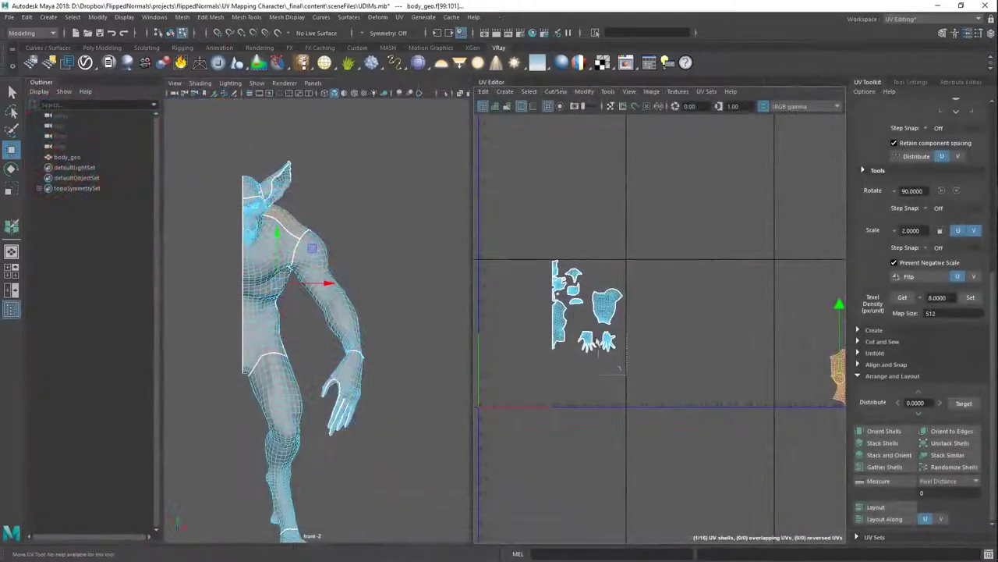
# Move the arm and hand UV shells, and the half front torso shell, one UV tile over in U.
pyautogui.moveTo(624, 359); pyautogui.dragTo(577, 316)
pyautogui.hotkey('alt', 'Right')
pyautogui.keyDown('alt'); pyautogui.moveTo(536, 320); pyautogui.dragTo(576, 323, button='right'); pyautogui.keyUp('alt')
pyautogui.moveTo(577, 323); pyautogui.dragTo(538, 341)
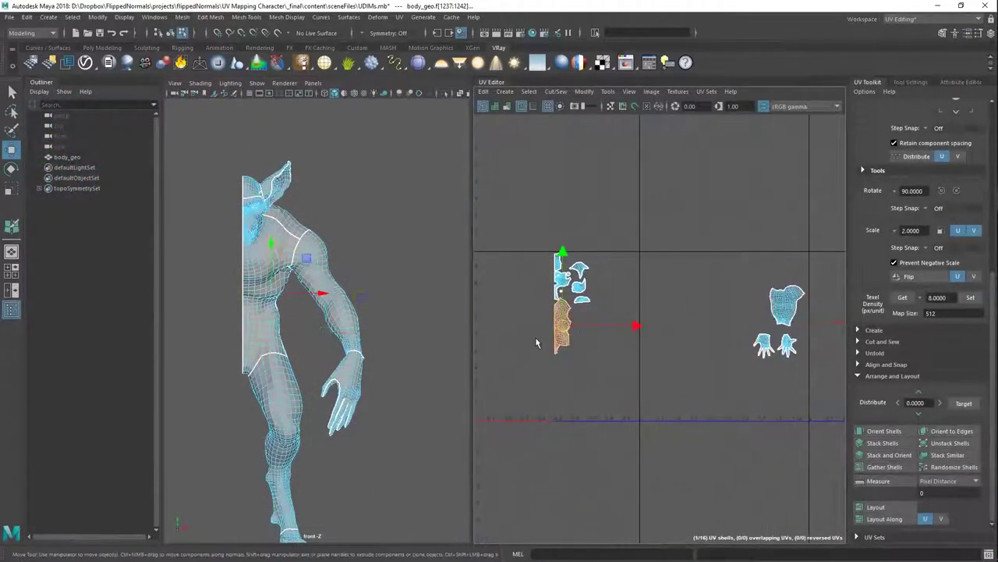
pyautogui.hotkey('alt', 'Right')
# Select the UV shells in the first tile and isolate their geometry in the viewport to inspect it.
pyautogui.keyDown('alt'); pyautogui.moveTo(536, 265); pyautogui.dragTo(703, 394, button='right'); pyautogui.keyUp('alt')
pyautogui.click(660, 357)
pyautogui.moveTo(711, 380); pyautogui.dragTo(440, 160)
pyautogui.press('f')
pyautogui.press('space')
pyautogui.press('f')
pyautogui.hotkey('ctrl', '1')
pyautogui.keyDown('alt'); pyautogui.moveTo(380, 347); pyautogui.dragTo(445, 339); pyautogui.keyUp('alt')
pyautogui.hotkey('ctrl', '1')
# Isolate the geometry of another group of UV shells in the viewport, ending in object mode.
pyautogui.keyDown('alt'); pyautogui.moveTo(724, 372); pyautogui.dragTo(658, 358, button='right'); pyautogui.keyUp('alt')
pyautogui.keyDown('alt'); pyautogui.moveTo(638, 348); pyautogui.dragTo(649, 329, button='middle'); pyautogui.keyUp('alt')
pyautogui.moveTo(642, 279); pyautogui.dragTo(596, 346)
pyautogui.keyDown('alt'); pyautogui.moveTo(746, 381); pyautogui.dragTo(660, 278, button='right'); pyautogui.keyUp('alt')
pyautogui.keyDown('alt'); pyautogui.moveTo(784, 343); pyautogui.dragTo(622, 342, button='middle'); pyautogui.keyUp('alt')
pyautogui.hotkey('ctrl', '1')
pyautogui.keyDown('alt'); pyautogui.moveTo(691, 336); pyautogui.dragTo(583, 348, button='right'); pyautogui.keyUp('alt')
pyautogui.press('F8')
# Shift the arm, hand, back torso and leg UV shells further along U, clear of the front torso shell's tile.
pyautogui.keyDown('alt'); pyautogui.moveTo(425, 372); pyautogui.dragTo(360, 371, button='right'); pyautogui.keyUp('alt')
pyautogui.keyDown('alt'); pyautogui.moveTo(374, 383); pyautogui.dragTo(381, 328, button='middle'); pyautogui.keyUp('alt')
pyautogui.moveTo(589, 342); pyautogui.dragTo(557, 330, button='right')
pyautogui.press('f')
pyautogui.click(561, 107)
pyautogui.keyDown('alt'); pyautogui.moveTo(698, 330); pyautogui.dragTo(650, 311, button='middle'); pyautogui.keyUp('alt')
pyautogui.keyDown('alt'); pyautogui.moveTo(595, 331); pyautogui.dragTo(599, 320, button='middle'); pyautogui.keyUp('alt')
pyautogui.keyDown('alt'); pyautogui.moveTo(599, 320); pyautogui.dragTo(663, 321, button='right'); pyautogui.keyUp('alt')
pyautogui.keyDown('alt'); pyautogui.moveTo(663, 321); pyautogui.dragTo(605, 324, button='middle'); pyautogui.keyUp('alt')
pyautogui.moveTo(785, 251); pyautogui.dragTo(534, 427)
pyautogui.moveTo(578, 393); pyautogui.dragTo(651, 395, button='middle')
# Select the front torso UV shell, frame its geometry, and pick the torso shell two tiles over for comparison.
pyautogui.moveTo(561, 280); pyautogui.dragTo(500, 331)
pyautogui.press('f')
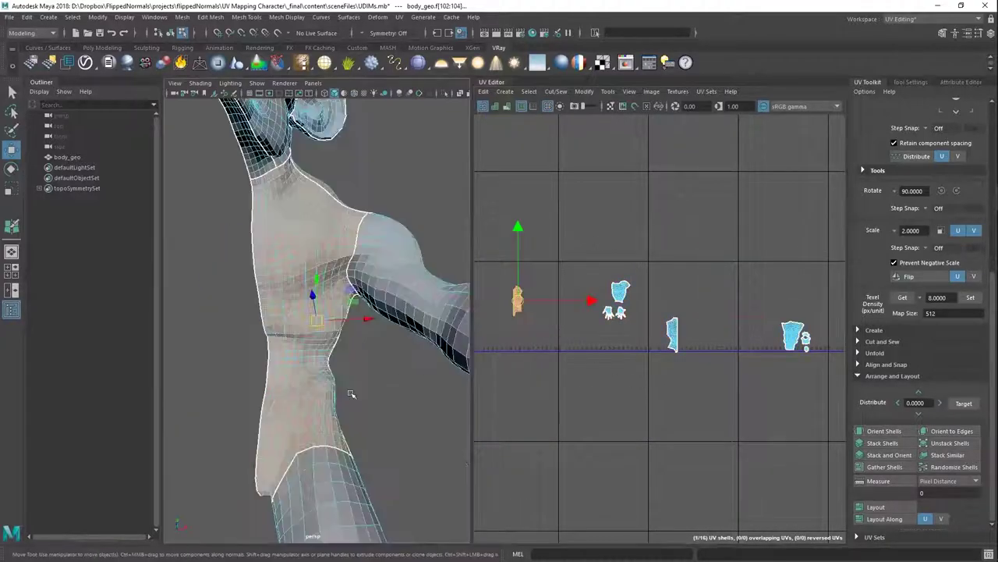
pyautogui.keyDown('alt'); pyautogui.moveTo(395, 348); pyautogui.dragTo(558, 349); pyautogui.keyUp('alt')
pyautogui.click(673, 334)
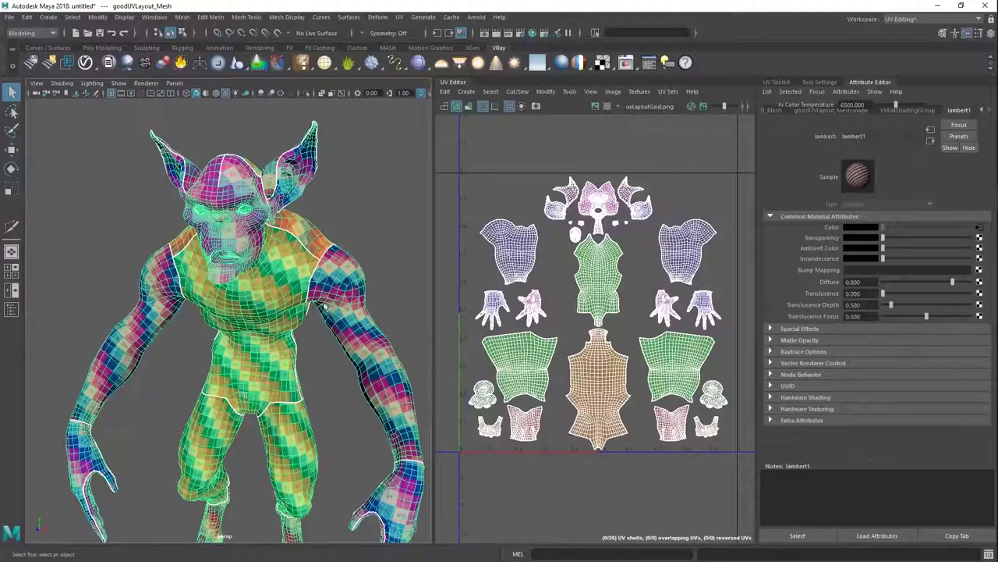
# Switch to the UvMappingChecklist document in WordPad and review the UV mapping checklist beside the character.
pyautogui.moveTo(997, 167); pyautogui.dragTo(594, 175)
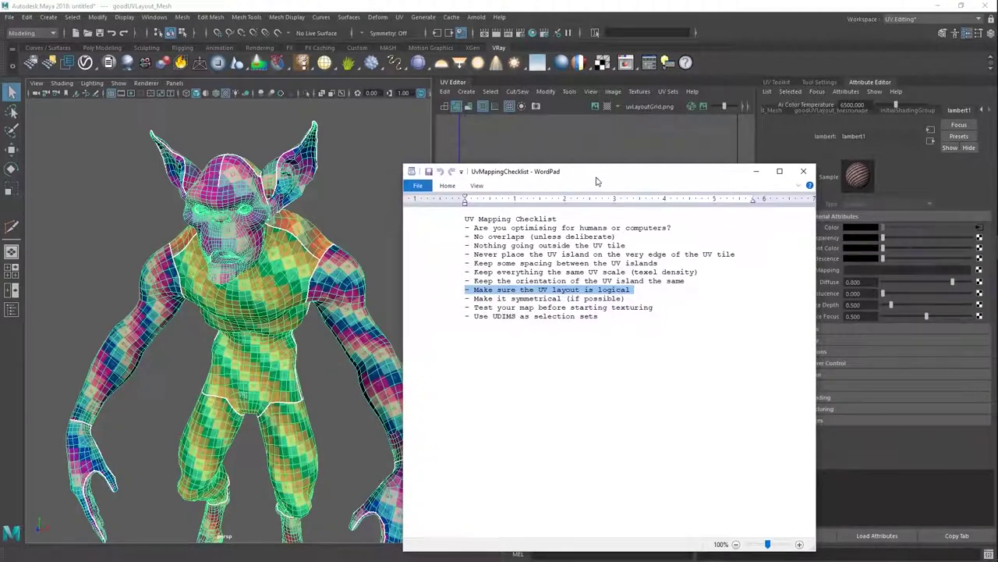
pyautogui.click(631, 338)
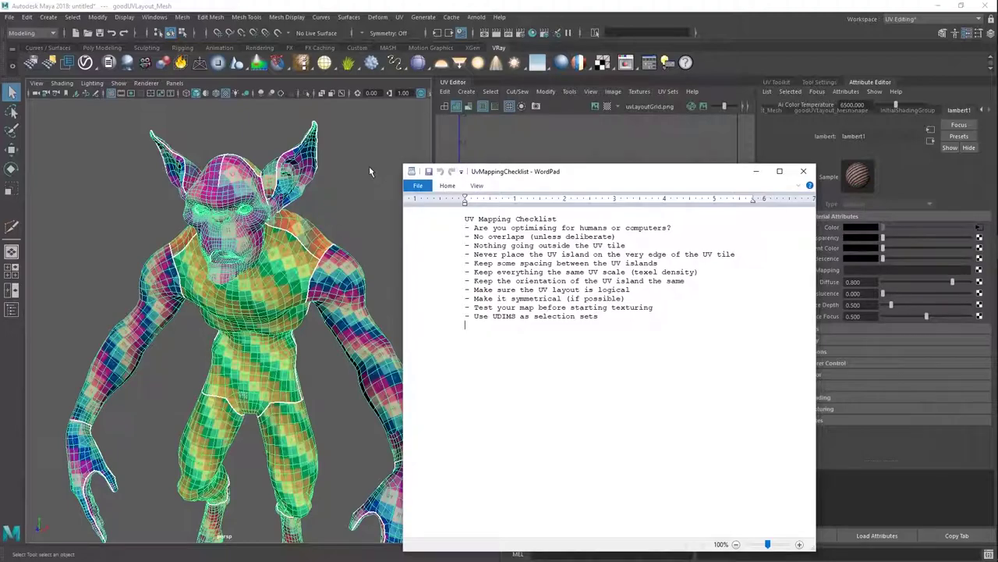
pyautogui.moveTo(580, 173)
pyautogui.mouseDown()
pyautogui.moveTo(612, 149)
pyautogui.moveTo(580, 159)
pyautogui.mouseUp()
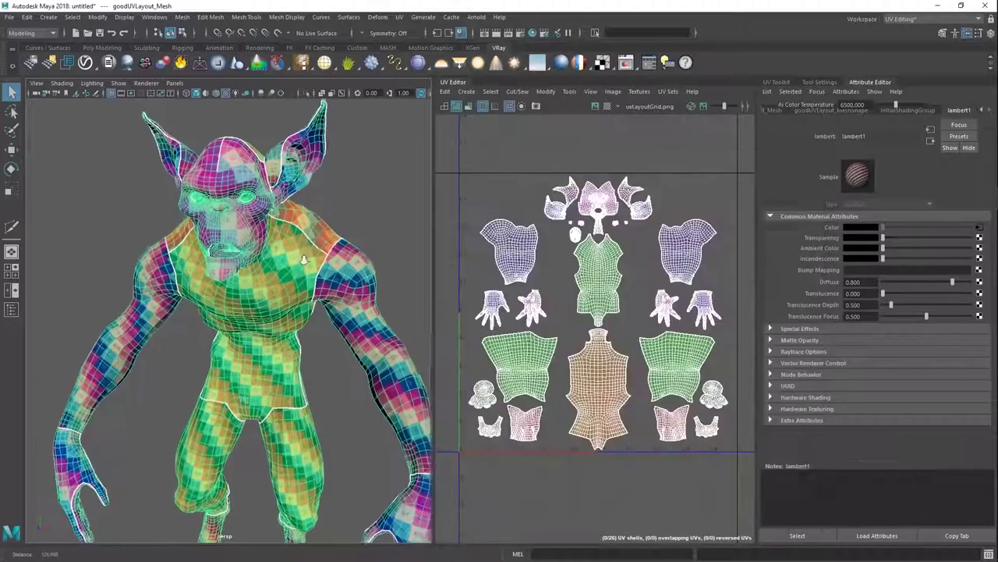
# Examine the checker texture on the character's torso and the symmetrical arrangement of its UV shells.
pyautogui.scroll(3, 305, 263)
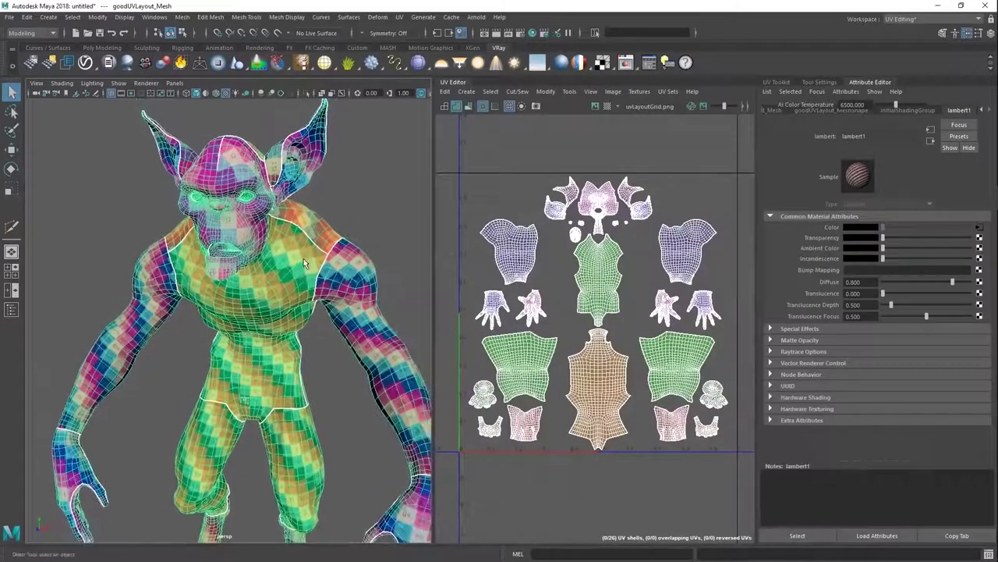
pyautogui.scroll(2, 331, 262)
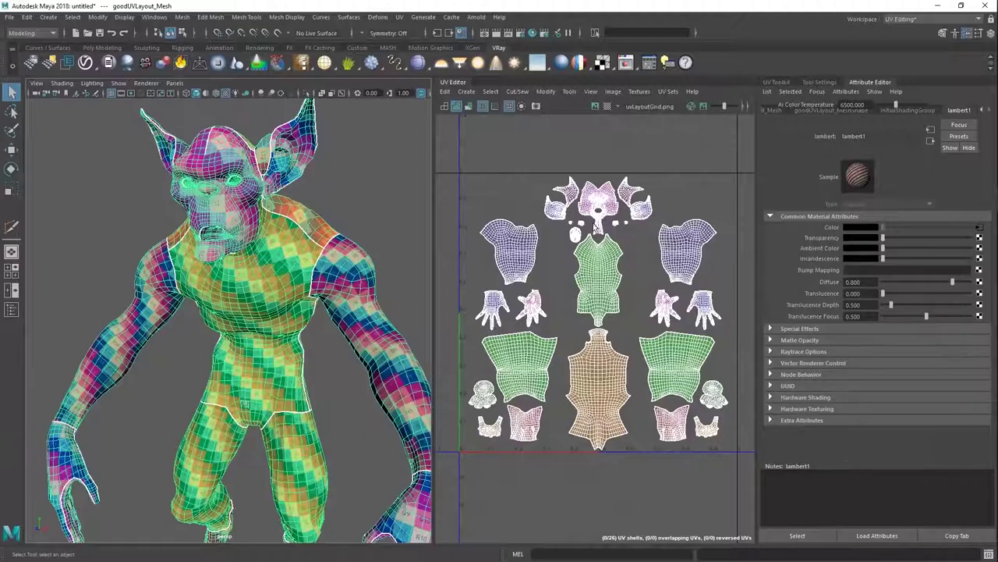
pyautogui.scroll(2, 596, 224)
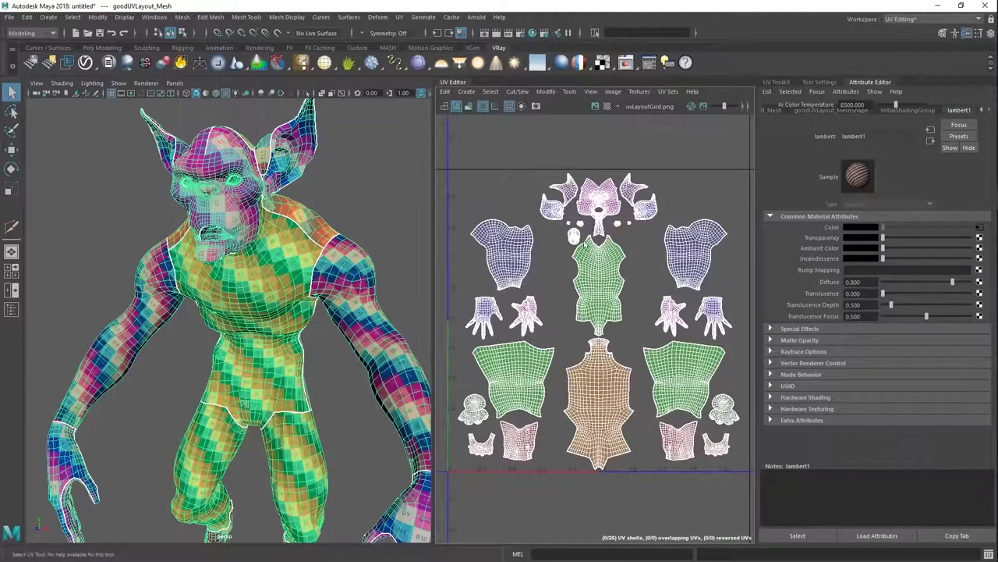
pyautogui.keyDown('alt'); pyautogui.moveTo(605, 242); pyautogui.dragTo(588, 230, button='middle'); pyautogui.keyUp('alt')
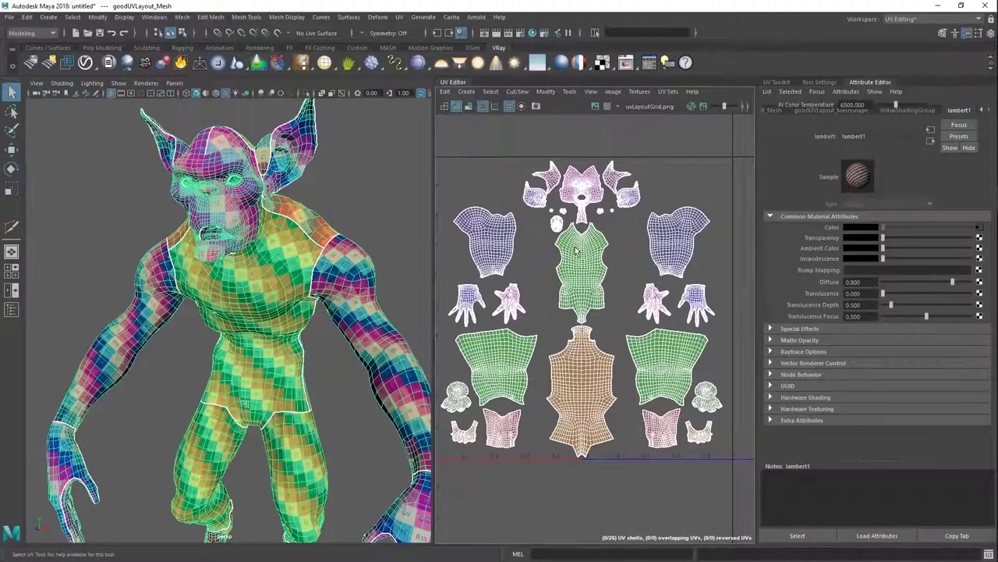
pyautogui.press('F12')
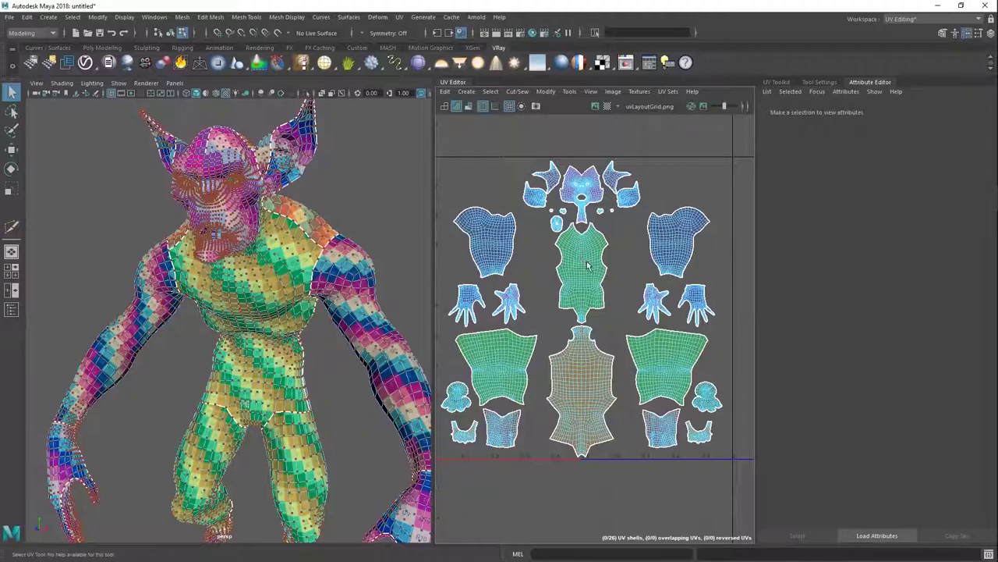
pyautogui.scroll(5, 379, 297)
pyautogui.press('F8')
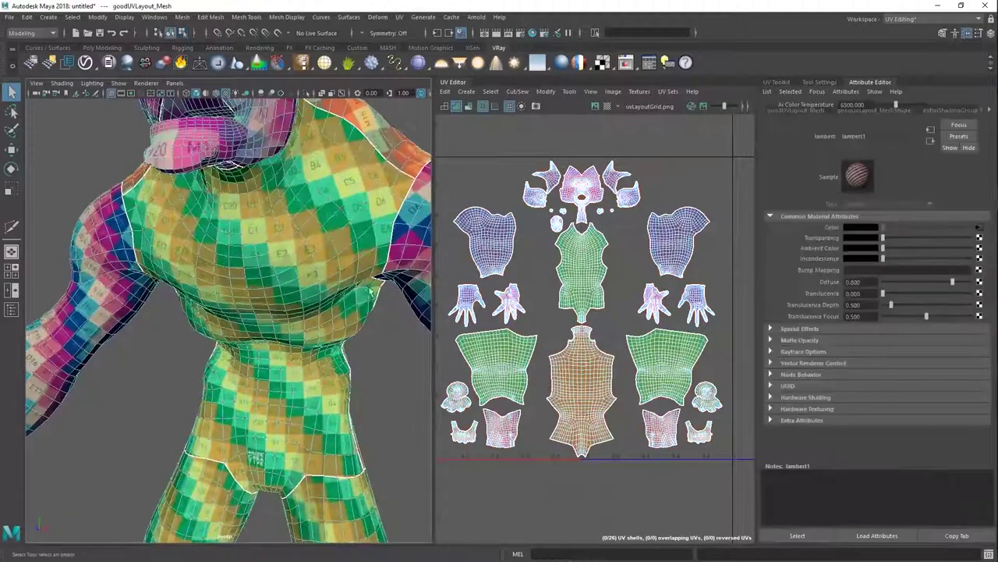
pyautogui.keyDown('alt'); pyautogui.moveTo(339, 286); pyautogui.dragTo(252, 279); pyautogui.keyUp('alt')
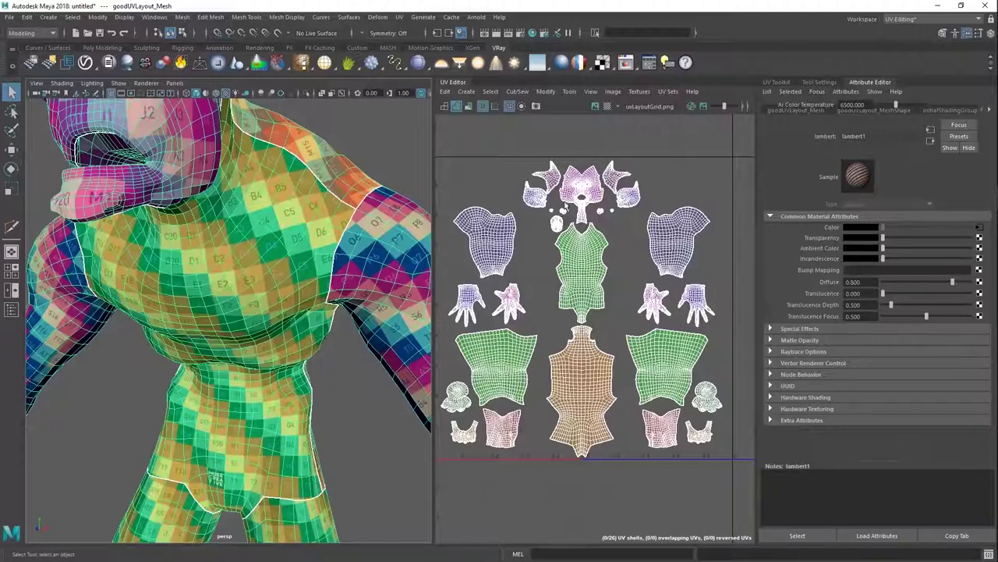
pyautogui.scroll(3, 597, 212)
pyautogui.scroll(-1, 610, 246)
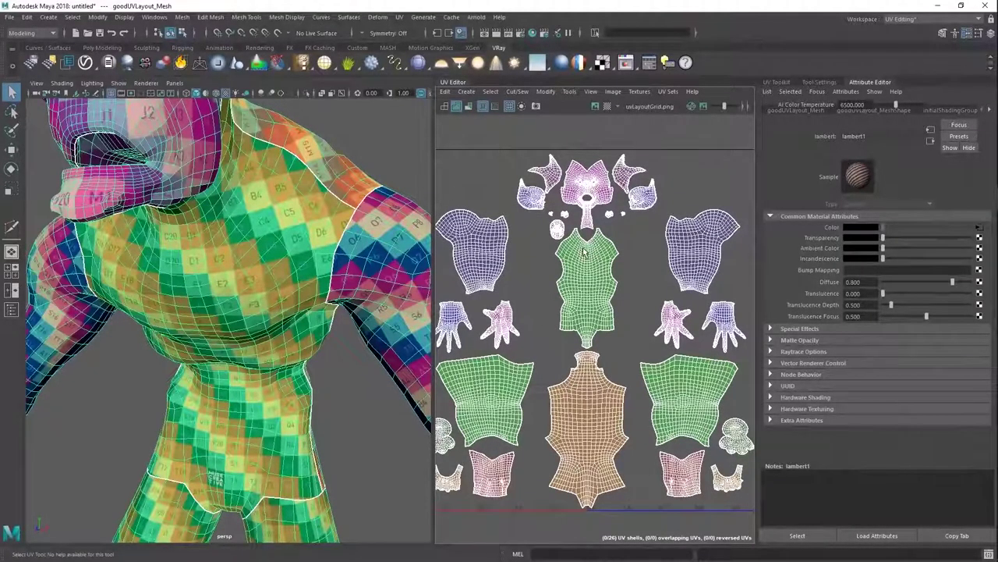
pyautogui.scroll(-2, 584, 251)
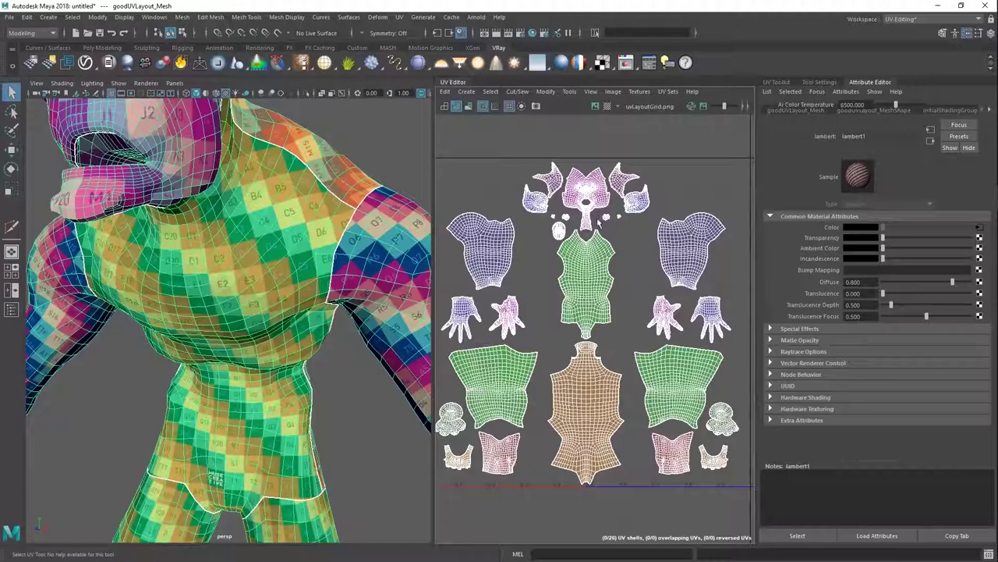
pyautogui.scroll(3, 598, 224)
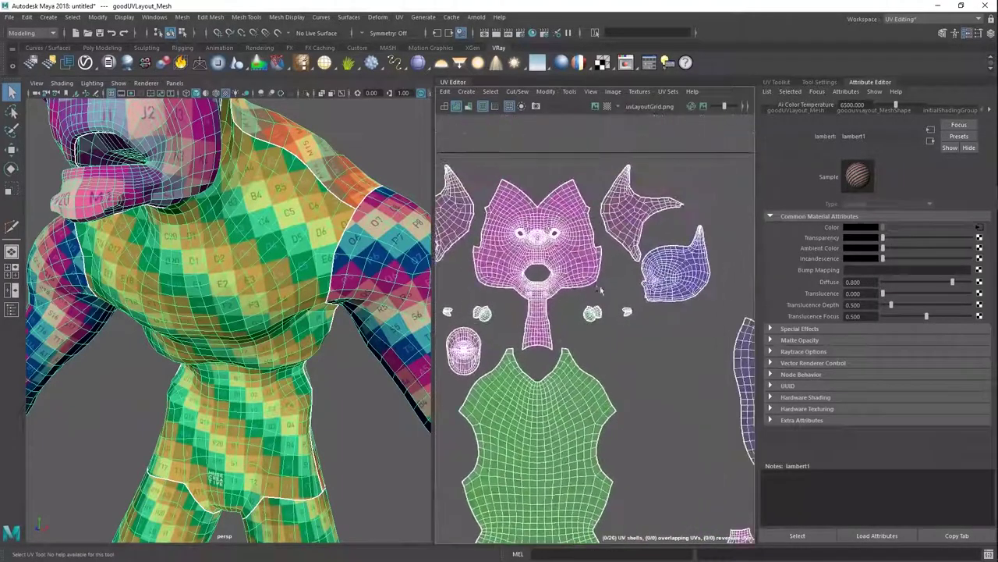
# Try moving the rounded ear UV shell so it overlaps the tip of the neighbouring ear shell.
pyautogui.scroll(3, 600, 287)
pyautogui.keyDown('alt'); pyautogui.moveTo(601, 373); pyautogui.dragTo(588, 256, button='middle'); pyautogui.keyUp('alt')
pyautogui.moveTo(580, 209); pyautogui.dragTo(606, 221, button='right')
pyautogui.scroll(1, 606, 222)
pyautogui.keyDown('alt'); pyautogui.moveTo(606, 222); pyautogui.dragTo(600, 321, button='middle'); pyautogui.keyUp('alt')
pyautogui.click(674, 231)
pyautogui.keyDown('alt'); pyautogui.moveTo(674, 232); pyautogui.dragTo(621, 292, button='middle'); pyautogui.keyUp('alt')
pyautogui.press('w')
pyautogui.moveTo(632, 310)
pyautogui.mouseDown()
pyautogui.moveTo(617, 266)
pyautogui.moveTo(627, 254)
pyautogui.moveTo(640, 308)
pyautogui.mouseUp()
pyautogui.keyDown('alt'); pyautogui.moveTo(639, 308); pyautogui.dragTo(738, 308, button='right'); pyautogui.keyUp('alt')
pyautogui.keyDown('alt'); pyautogui.moveTo(738, 307); pyautogui.dragTo(739, 366, button='middle'); pyautogui.keyUp('alt')
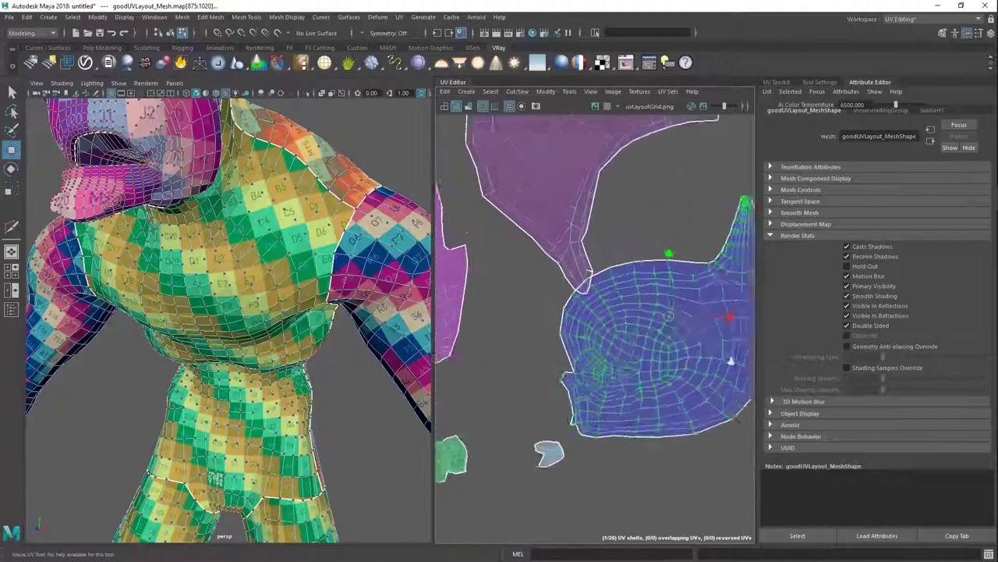
pyautogui.scroll(4, 738, 367)
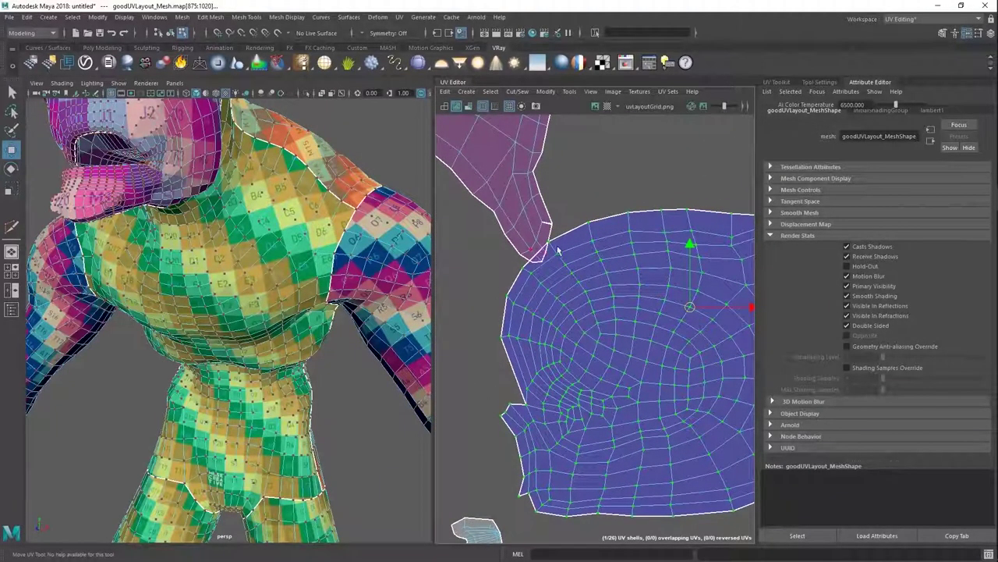
pyautogui.scroll(-4, 628, 288)
# Undo the ear shell's move, shift the shell again slightly, and undo that shift too.
pyautogui.hotkey('ctrl', 'z')
pyautogui.moveTo(666, 302); pyautogui.dragTo(660, 297)
pyautogui.hotkey('ctrl', 'z')
pyautogui.hotkey('ctrl', 'z')
# Try moving a few UVs inside the ear shell over their neighbouring faces, and undo the move.
pyautogui.keyDown('alt'); pyautogui.moveTo(571, 305); pyautogui.dragTo(615, 235, button='middle'); pyautogui.keyUp('alt')
pyautogui.keyDown('alt'); pyautogui.moveTo(625, 241); pyautogui.dragTo(602, 285, button='right'); pyautogui.keyUp('alt')
pyautogui.keyDown('alt'); pyautogui.moveTo(653, 335); pyautogui.dragTo(583, 340, button='middle'); pyautogui.keyUp('alt')
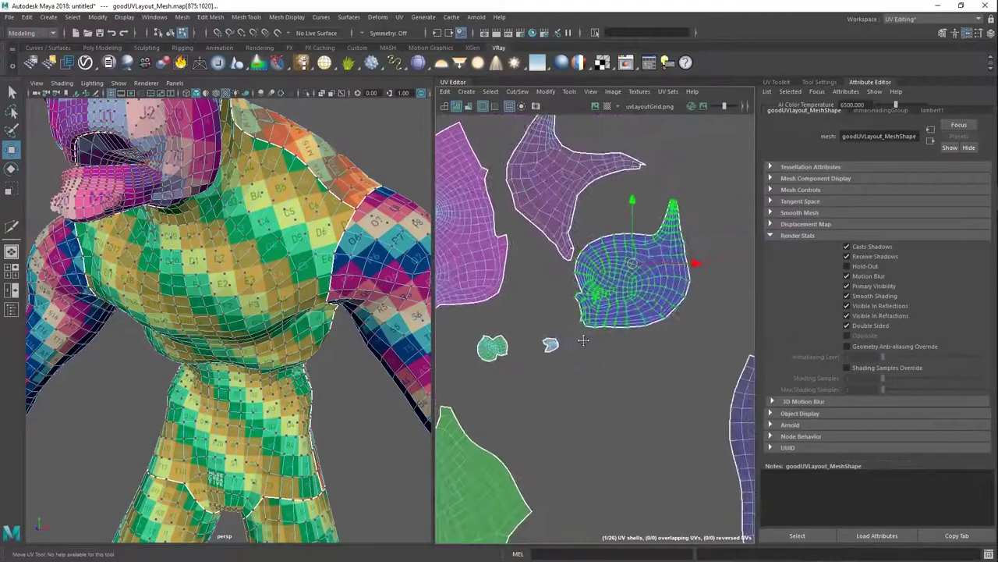
pyautogui.scroll(5, 625, 312)
pyautogui.scroll(2, 624, 313)
pyautogui.moveTo(596, 308)
pyautogui.mouseDown()
pyautogui.moveTo(556, 351)
pyautogui.moveTo(596, 292)
pyautogui.mouseUp()
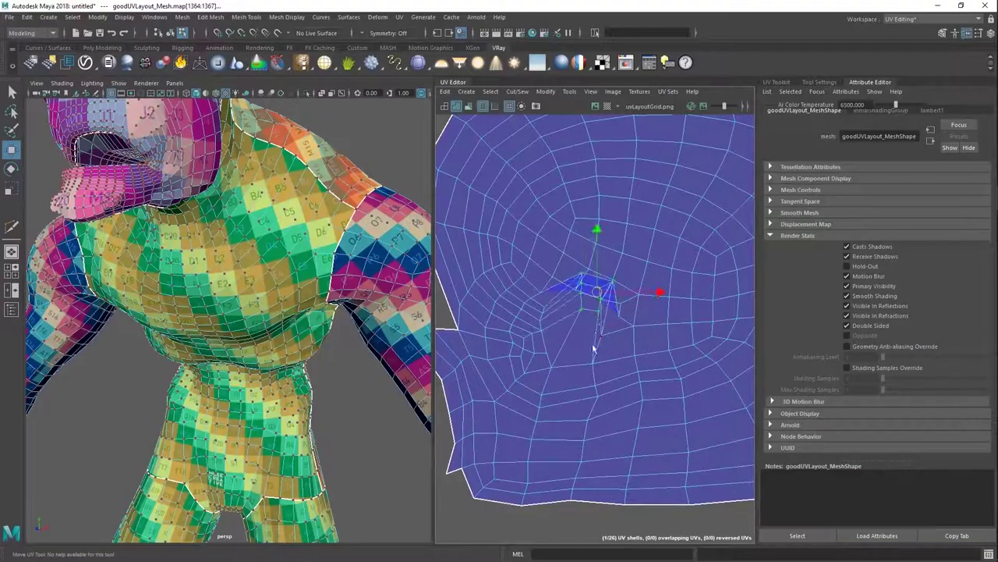
pyautogui.hotkey('ctrl', 'z')
pyautogui.scroll(-6, 583, 332)
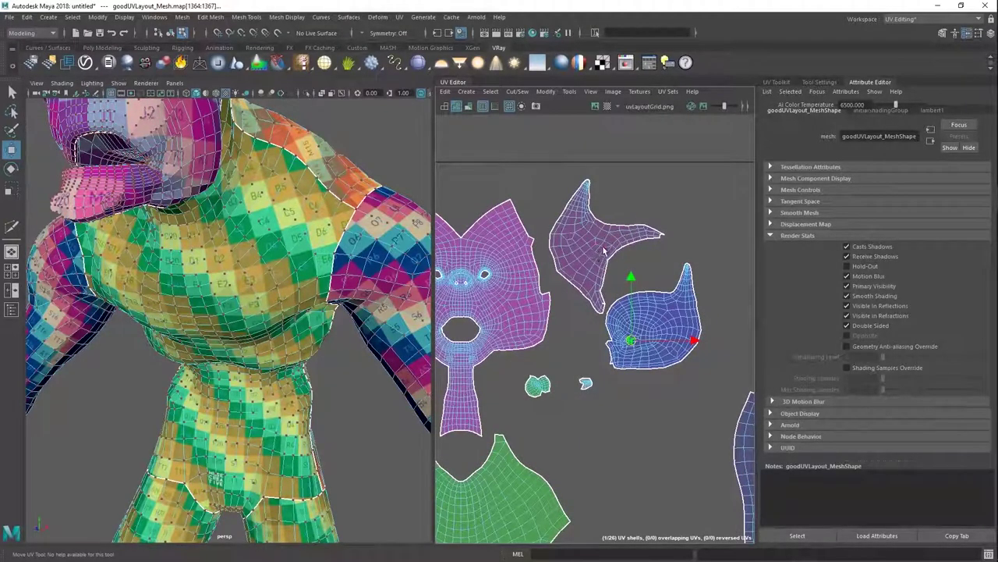
# Select all UV shells in the first tile and examine the leg and foot shells near the tile's lower border.
pyautogui.moveTo(607, 232)
pyautogui.keyDown('alt'); pyautogui.mouseDown(button='right')
pyautogui.moveTo(514, 270)
pyautogui.moveTo(499, 289)
pyautogui.mouseUp(button='right'); pyautogui.keyUp('alt')
pyautogui.scroll(-6, 605, 234)
pyautogui.keyDown('alt'); pyautogui.moveTo(499, 289); pyautogui.dragTo(489, 234, button='middle'); pyautogui.keyUp('alt')
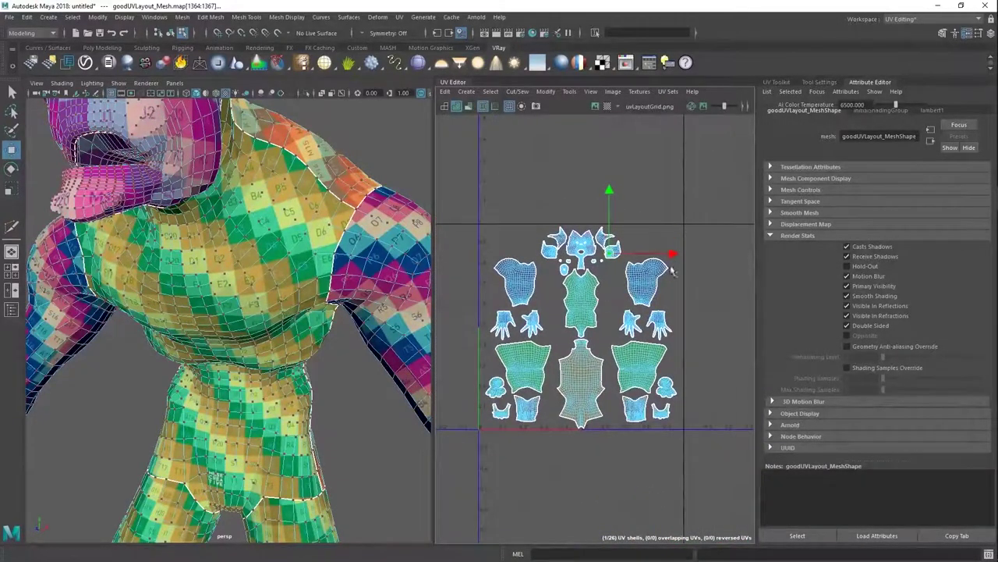
pyautogui.scroll(-5, 670, 270)
pyautogui.keyDown('alt'); pyautogui.moveTo(640, 212); pyautogui.dragTo(581, 240, button='middle'); pyautogui.keyUp('alt')
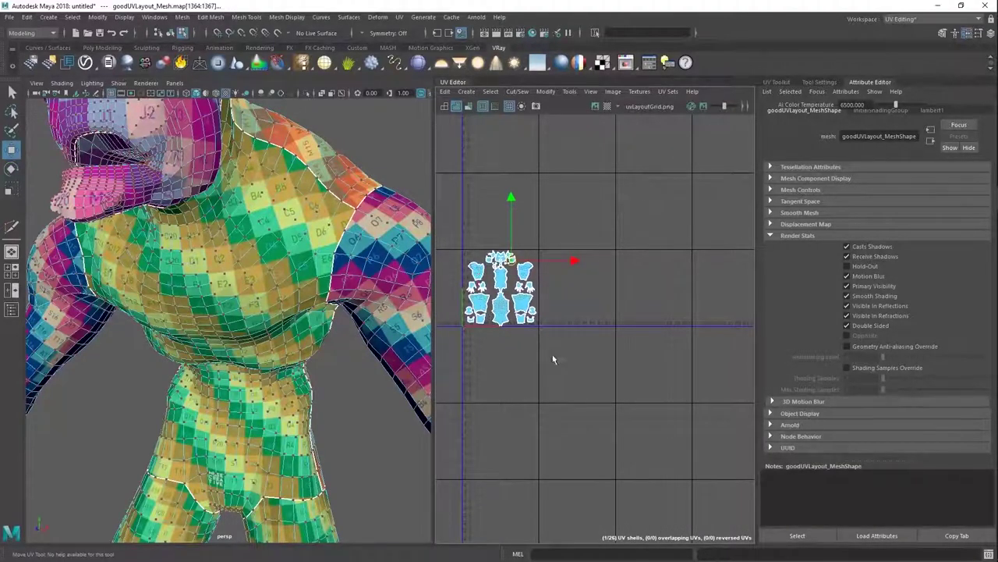
pyautogui.moveTo(547, 352); pyautogui.dragTo(438, 225)
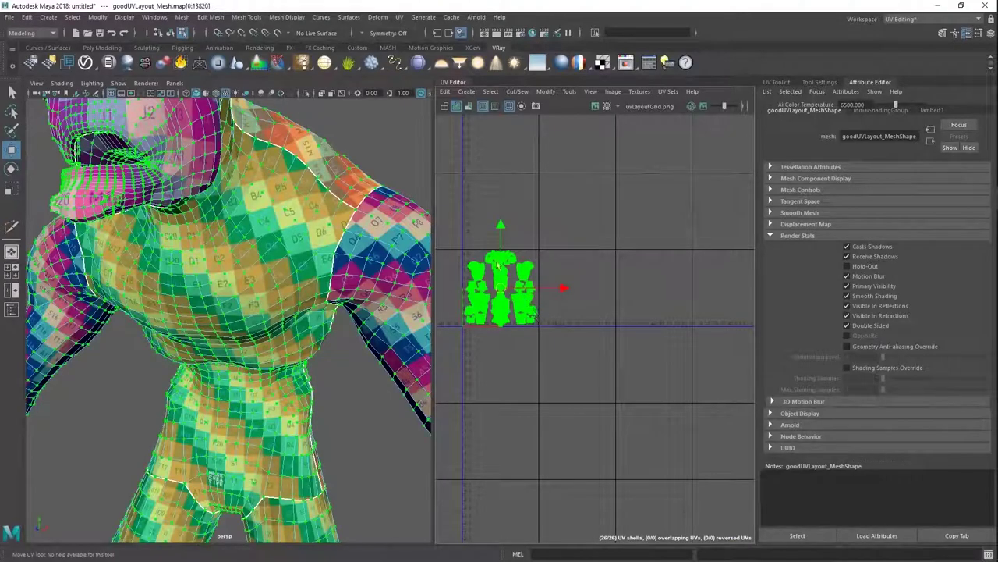
pyautogui.keyDown('alt'); pyautogui.moveTo(495, 263); pyautogui.dragTo(739, 528, button='right'); pyautogui.keyUp('alt')
pyautogui.keyDown('alt'); pyautogui.moveTo(634, 320); pyautogui.dragTo(701, 170, button='middle'); pyautogui.keyUp('alt')
pyautogui.keyDown('alt'); pyautogui.moveTo(526, 342); pyautogui.dragTo(633, 244, button='middle'); pyautogui.keyUp('alt')
pyautogui.keyDown('alt'); pyautogui.moveTo(560, 345); pyautogui.dragTo(653, 495, button='right'); pyautogui.keyUp('alt')
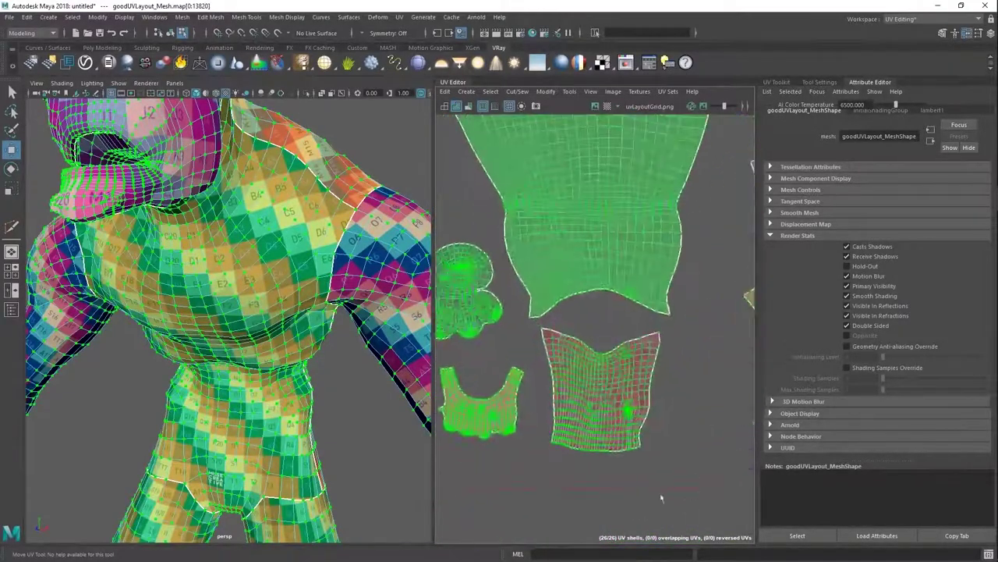
# Try moving the small U-shaped foot shell across the first tile's lower border, and undo the move.
pyautogui.scroll(-3, 654, 493)
pyautogui.click(560, 303)
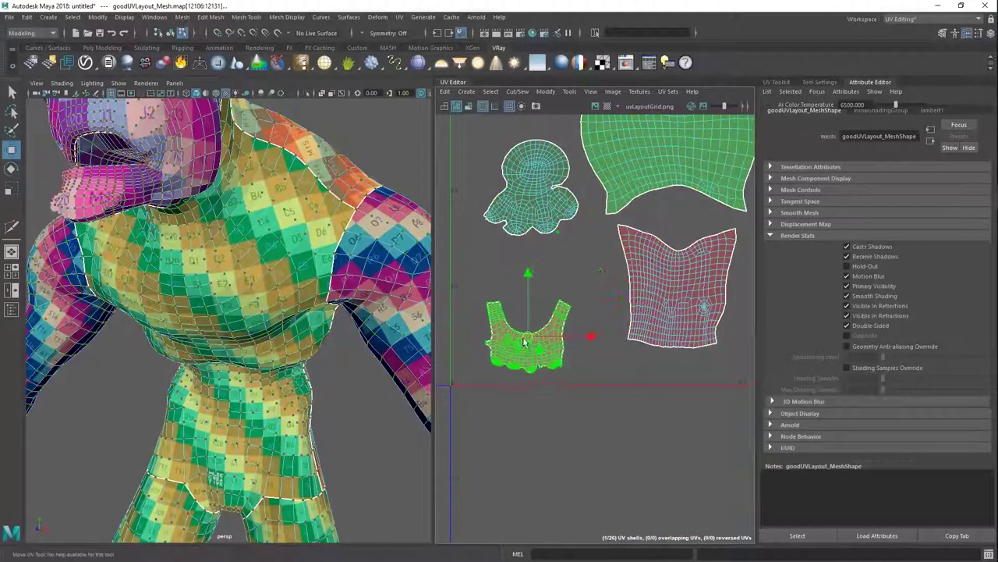
pyautogui.press('f')
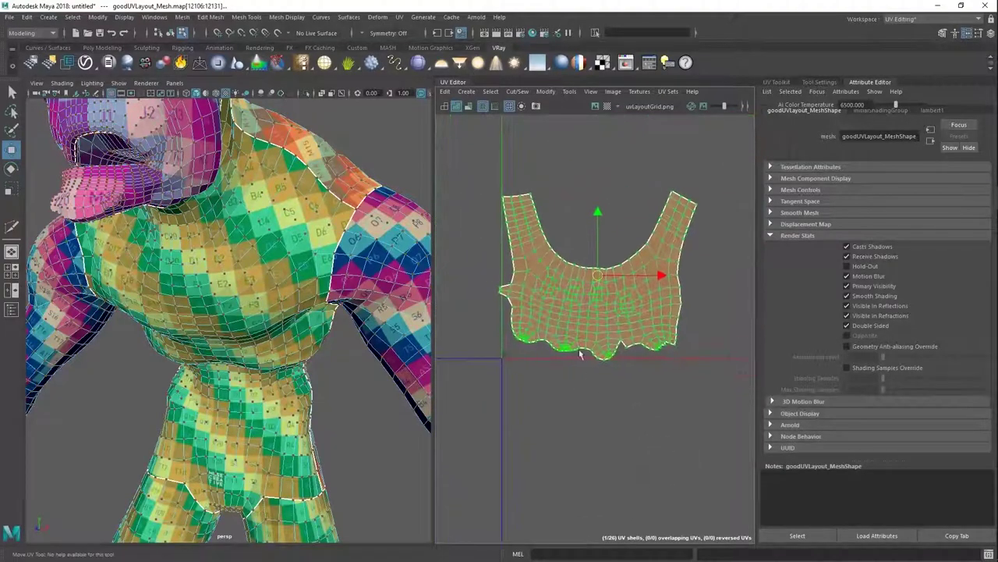
pyautogui.scroll(2, 610, 345)
pyautogui.scroll(3, 617, 394)
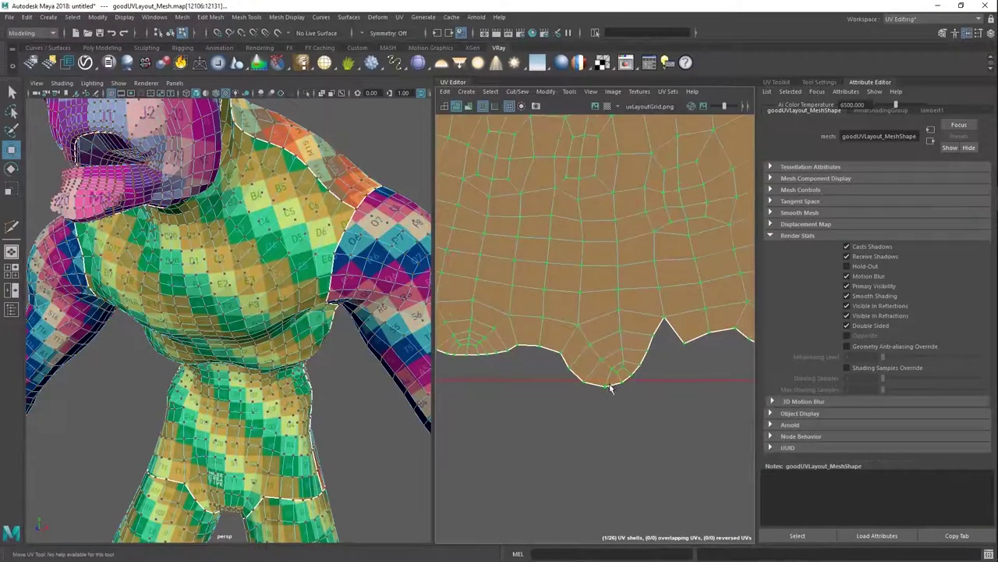
pyautogui.keyDown('alt'); pyautogui.moveTo(637, 379); pyautogui.dragTo(539, 317, button='right'); pyautogui.keyUp('alt')
pyautogui.hotkey('ctrl', 'z')
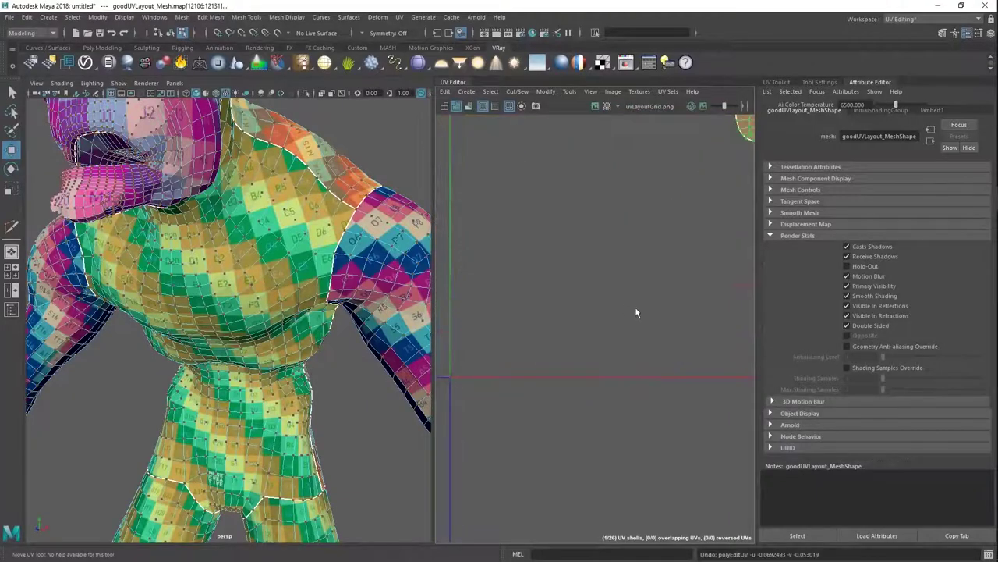
# Try moving the rounded foot UV shell up close to the vertical border of its UDIM tile.
pyautogui.keyDown('alt'); pyautogui.moveTo(640, 310); pyautogui.dragTo(507, 202, button='right'); pyautogui.keyUp('alt')
pyautogui.keyDown('alt'); pyautogui.moveTo(694, 260); pyautogui.dragTo(622, 320, button='middle'); pyautogui.keyUp('alt')
pyautogui.keyDown('alt'); pyautogui.moveTo(622, 320); pyautogui.dragTo(581, 277, button='right'); pyautogui.keyUp('alt')
pyautogui.keyDown('alt'); pyautogui.moveTo(610, 275); pyautogui.dragTo(537, 301, button='middle'); pyautogui.keyUp('alt')
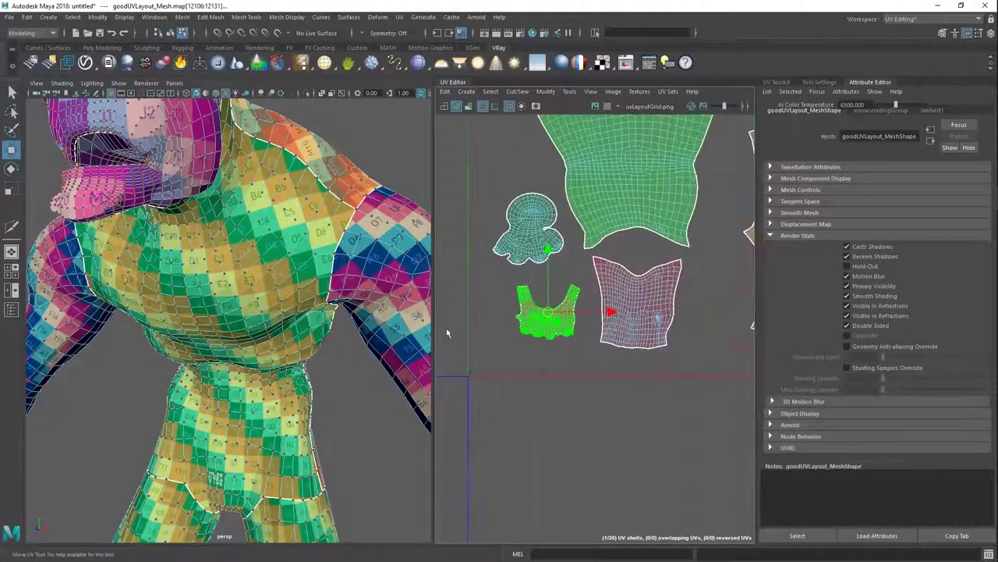
pyautogui.keyDown('alt'); pyautogui.moveTo(716, 265); pyautogui.dragTo(499, 274, button='middle'); pyautogui.keyUp('alt')
pyautogui.keyDown('alt'); pyautogui.moveTo(729, 231); pyautogui.dragTo(476, 248, button='middle'); pyautogui.keyUp('alt')
pyautogui.keyDown('alt'); pyautogui.moveTo(728, 272); pyautogui.dragTo(609, 312, button='middle'); pyautogui.keyUp('alt')
pyautogui.click(542, 298)
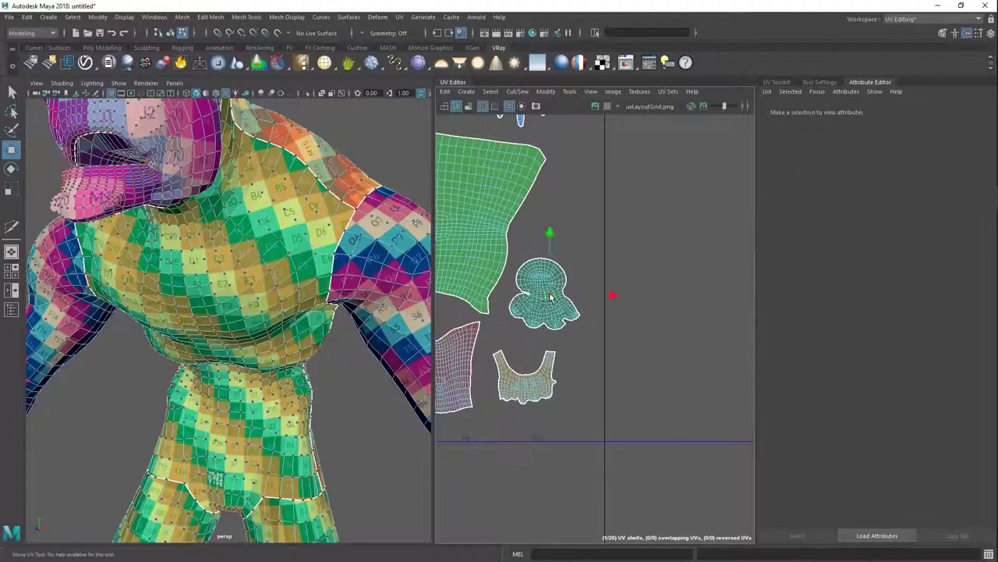
pyautogui.moveTo(552, 296); pyautogui.dragTo(578, 298)
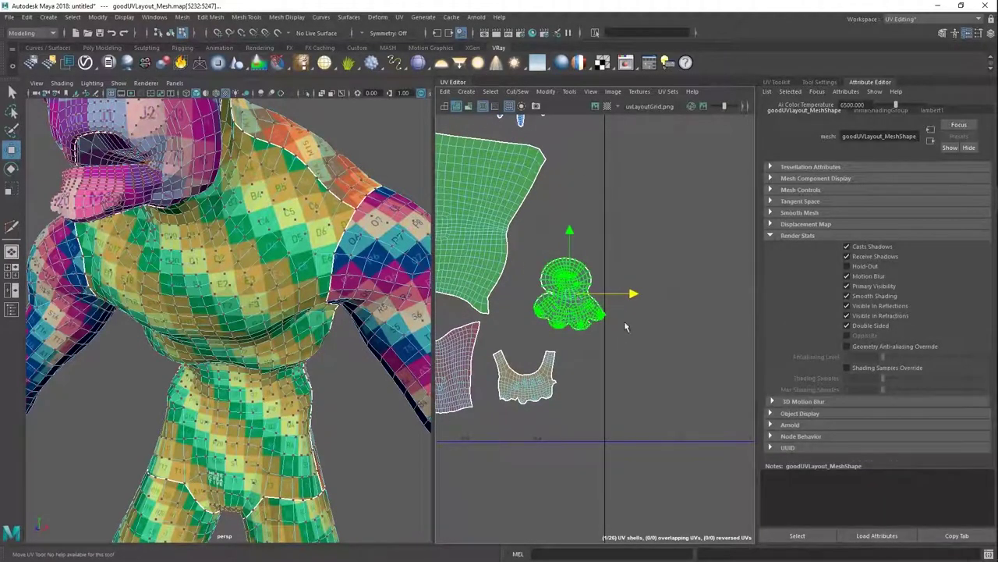
# Try nudging the rounded foot shell until its outermost toe touches the tile border, and undo the shell's moves.
pyautogui.keyDown('alt'); pyautogui.moveTo(633, 330); pyautogui.dragTo(758, 433, button='right'); pyautogui.keyUp('alt')
pyautogui.keyDown('alt'); pyautogui.moveTo(573, 300); pyautogui.dragTo(613, 350, button='middle'); pyautogui.keyUp('alt')
pyautogui.keyDown('alt'); pyautogui.moveTo(613, 350); pyautogui.dragTo(682, 402, button='right'); pyautogui.keyUp('alt')
pyautogui.keyDown('alt'); pyautogui.moveTo(682, 403); pyautogui.dragTo(758, 461, button='middle'); pyautogui.keyUp('alt')
pyautogui.keyDown('alt'); pyautogui.moveTo(639, 383); pyautogui.dragTo(699, 427, button='right'); pyautogui.keyUp('alt')
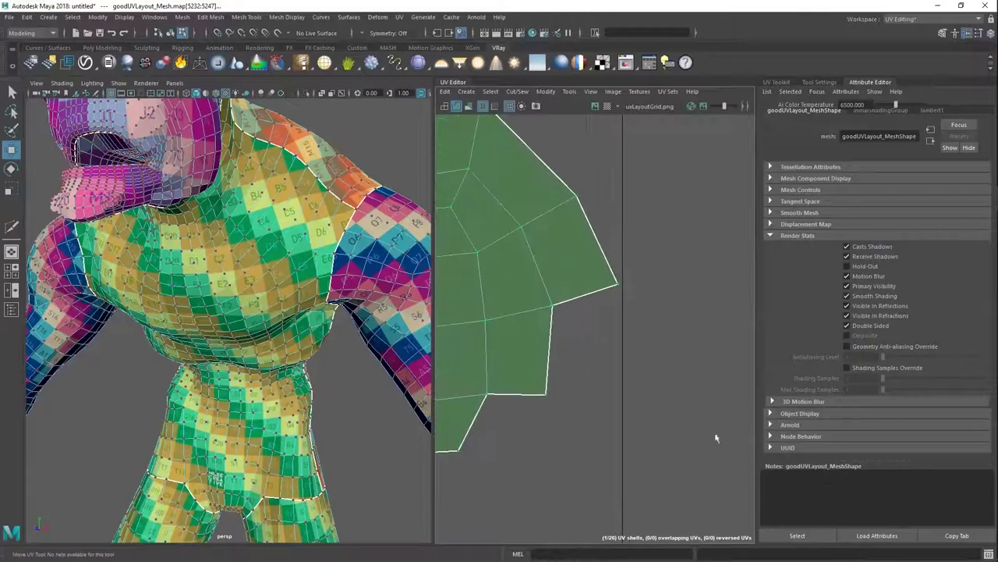
pyautogui.moveTo(603, 308); pyautogui.dragTo(609, 310)
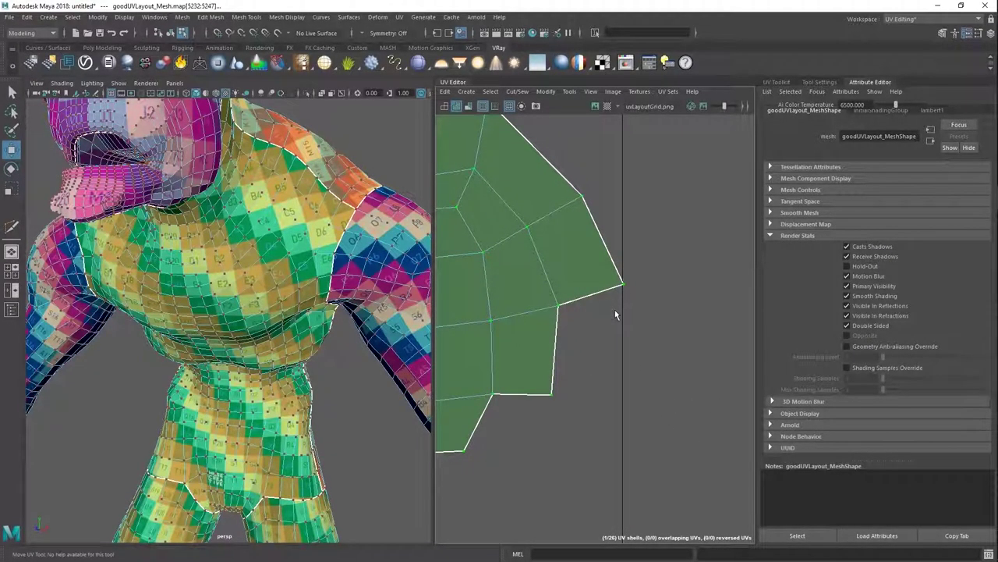
pyautogui.hotkey('ctrl', 'z')
pyautogui.hotkey('ctrl', 'z')
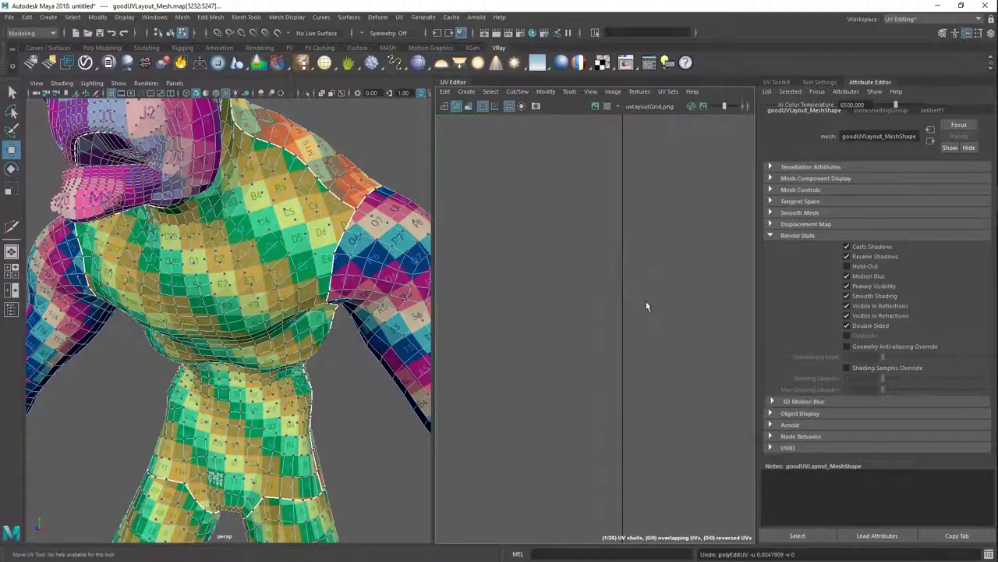
# Try moving the rounded foot shell against the edge of the neighbouring large green leg shell.
pyautogui.press('f')
pyautogui.keyDown('alt'); pyautogui.moveTo(633, 318); pyautogui.dragTo(561, 273, button='right'); pyautogui.keyUp('alt')
pyautogui.keyDown('alt'); pyautogui.moveTo(599, 272); pyautogui.dragTo(569, 294, button='middle'); pyautogui.keyUp('alt')
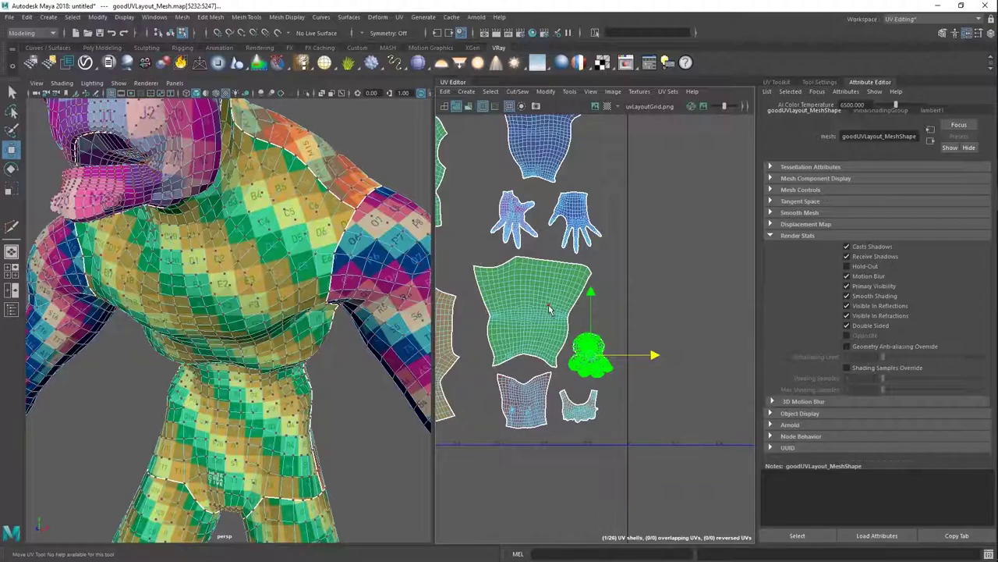
pyautogui.keyDown('alt'); pyautogui.moveTo(557, 317); pyautogui.dragTo(521, 191, button='middle'); pyautogui.keyUp('alt')
pyautogui.keyDown('alt'); pyautogui.moveTo(521, 191); pyautogui.dragTo(741, 378, button='right'); pyautogui.keyUp('alt')
pyautogui.moveTo(627, 252)
pyautogui.keyDown('alt'); pyautogui.mouseDown(button='middle')
pyautogui.moveTo(525, 213)
pyautogui.moveTo(621, 301)
pyautogui.moveTo(655, 278)
pyautogui.moveTo(677, 284)
pyautogui.moveTo(616, 249)
pyautogui.mouseUp(button='middle'); pyautogui.keyUp('alt')
pyautogui.keyDown('alt'); pyautogui.moveTo(616, 250); pyautogui.dragTo(716, 400, button='right'); pyautogui.keyUp('alt')
pyautogui.scroll(-5, 715, 400)
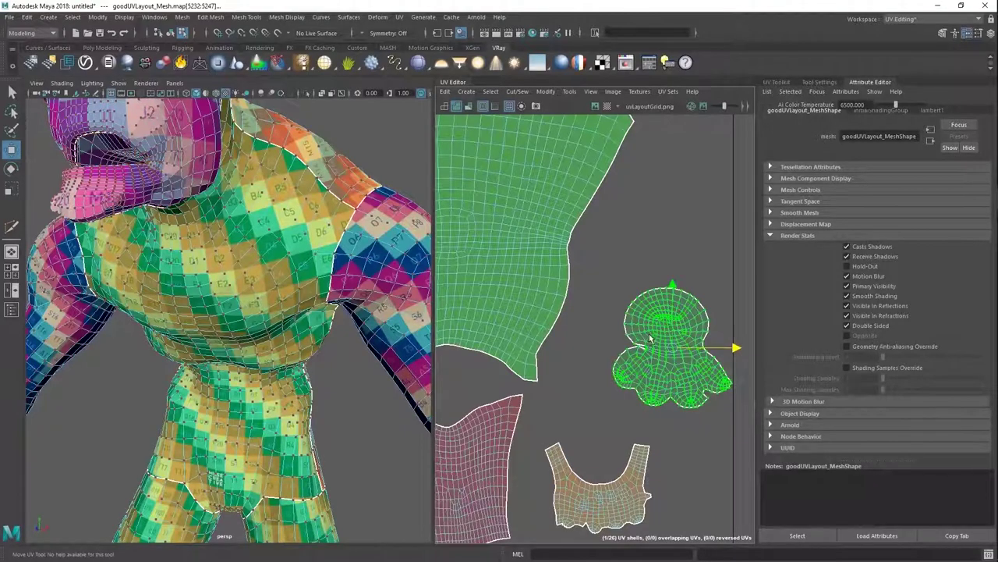
pyautogui.moveTo(666, 349); pyautogui.dragTo(594, 362, button='middle')
# Examine the spacing where the rounded foot shell meets the edge of the large green leg shell.
pyautogui.scroll(5, 594, 362)
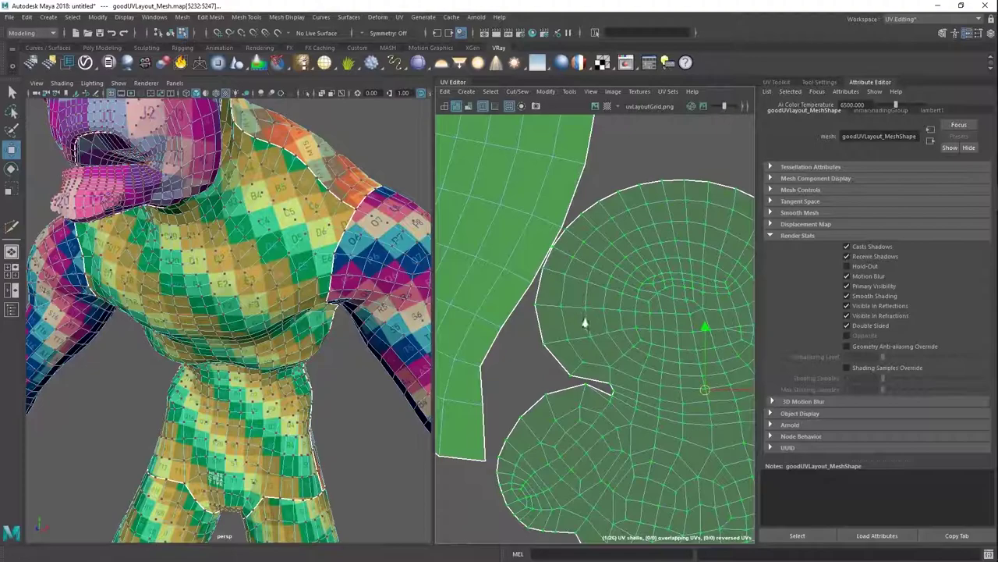
pyautogui.scroll(5, 590, 324)
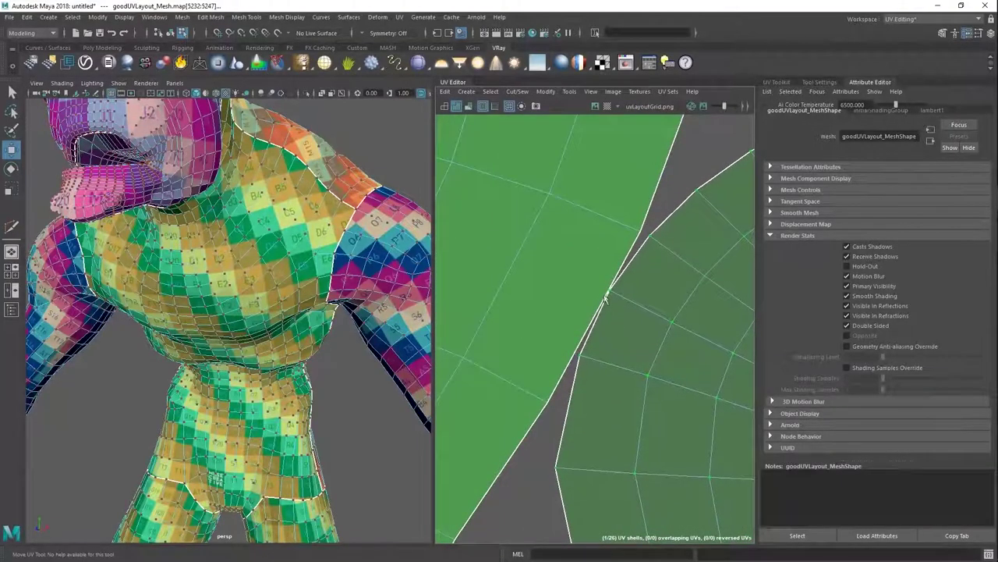
pyautogui.scroll(4, 636, 324)
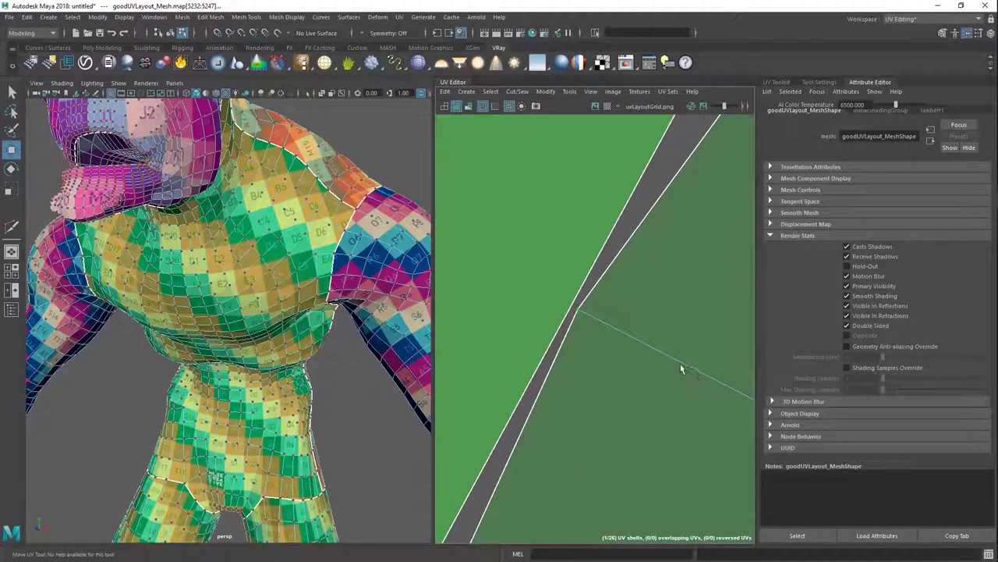
pyautogui.scroll(-5, 676, 363)
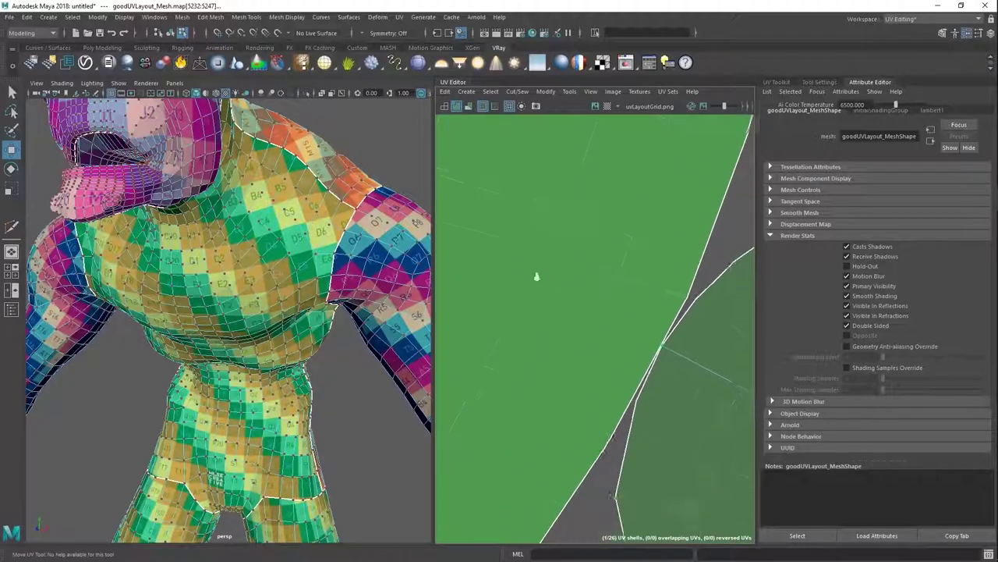
pyautogui.scroll(5, 654, 326)
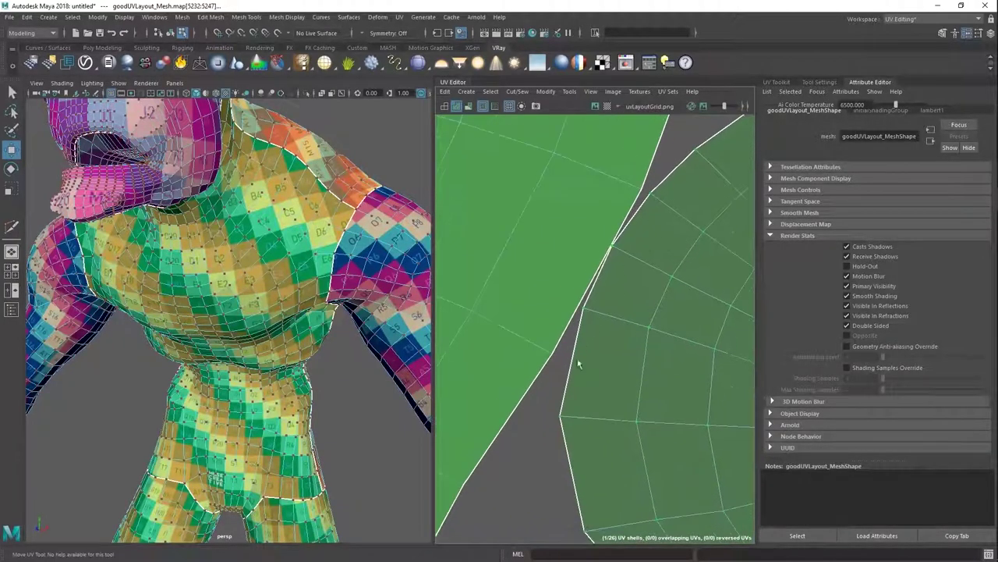
pyautogui.keyDown('alt'); pyautogui.moveTo(652, 218); pyautogui.dragTo(606, 296, button='middle'); pyautogui.keyUp('alt')
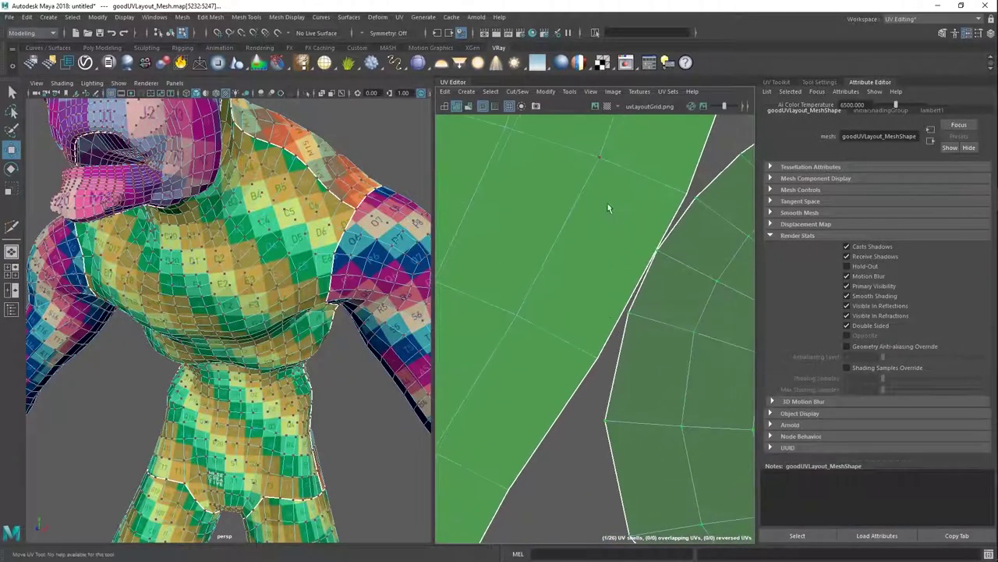
# Move the rounded foot shell away from the green leg shell to leave clear padding, and clear the selection.
pyautogui.click(594, 171)
pyautogui.keyDown('alt'); pyautogui.moveTo(718, 297); pyautogui.dragTo(564, 194, button='right'); pyautogui.keyUp('alt')
pyautogui.moveTo(666, 230); pyautogui.dragTo(688, 258, button='middle')
pyautogui.keyDown('alt'); pyautogui.moveTo(690, 266); pyautogui.dragTo(550, 219, button='middle'); pyautogui.keyUp('alt')
pyautogui.moveTo(607, 279); pyautogui.dragTo(628, 279)
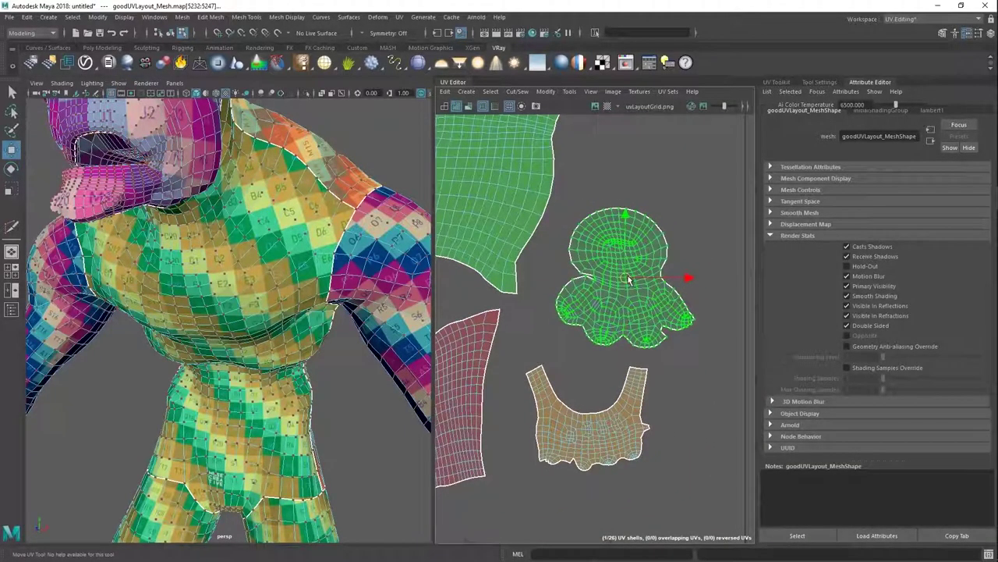
pyautogui.click(681, 218)
pyautogui.moveTo(700, 167); pyautogui.dragTo(552, 365)
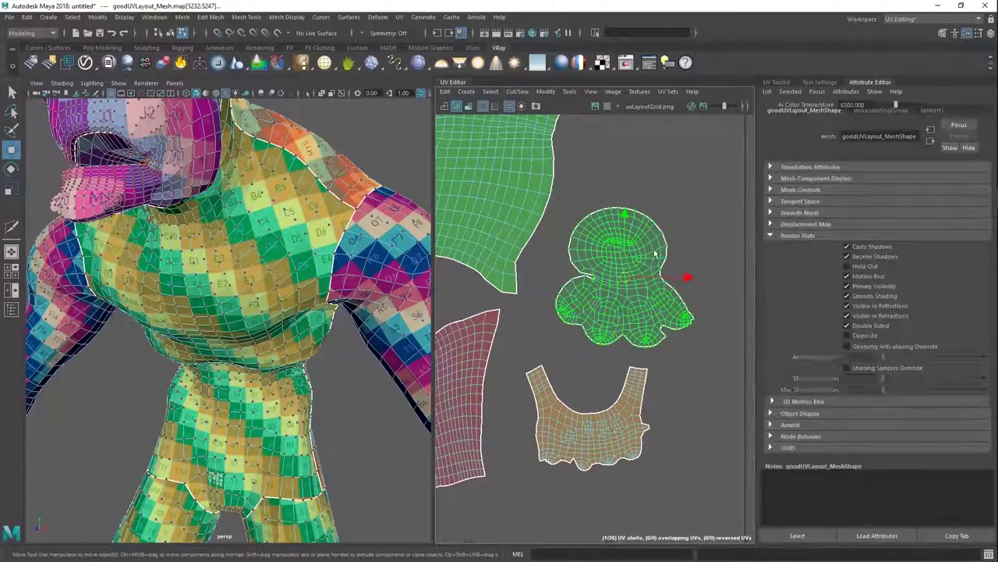
pyautogui.click(667, 225)
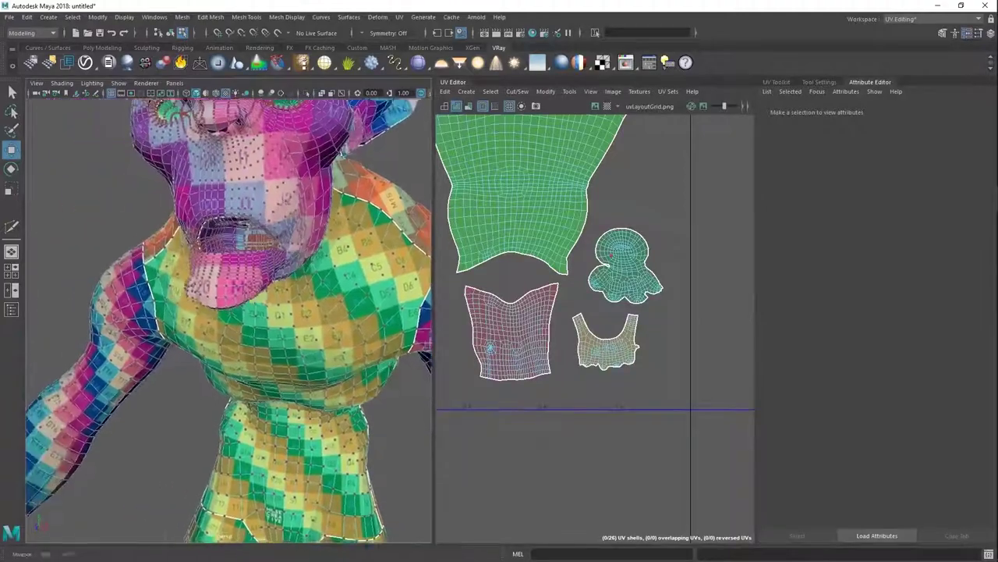
# Select the whole face UV shell and turn the model to show the head's side and neck.
pyautogui.keyDown('alt'); pyautogui.moveTo(428, 343); pyautogui.dragTo(396, 292); pyautogui.keyUp('alt')
pyautogui.keyDown('alt'); pyautogui.moveTo(334, 287); pyautogui.dragTo(312, 316, button='middle'); pyautogui.keyUp('alt')
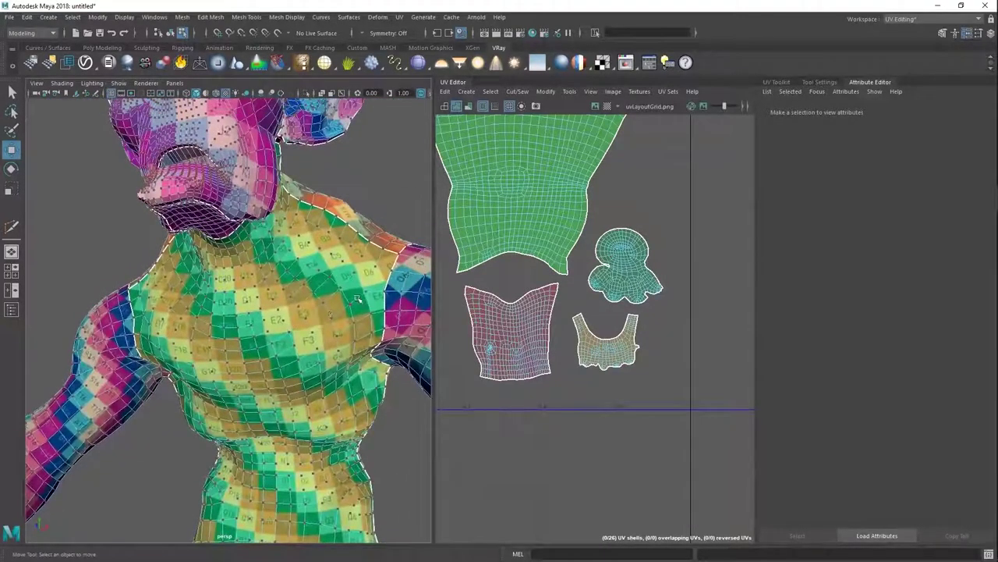
pyautogui.keyDown('alt'); pyautogui.moveTo(537, 185); pyautogui.dragTo(694, 507, button='middle'); pyautogui.keyUp('alt')
pyautogui.keyDown('alt'); pyautogui.moveTo(519, 156); pyautogui.dragTo(564, 235, button='middle'); pyautogui.keyUp('alt')
pyautogui.scroll(-2, 565, 235)
pyautogui.doubleClick(572, 235)
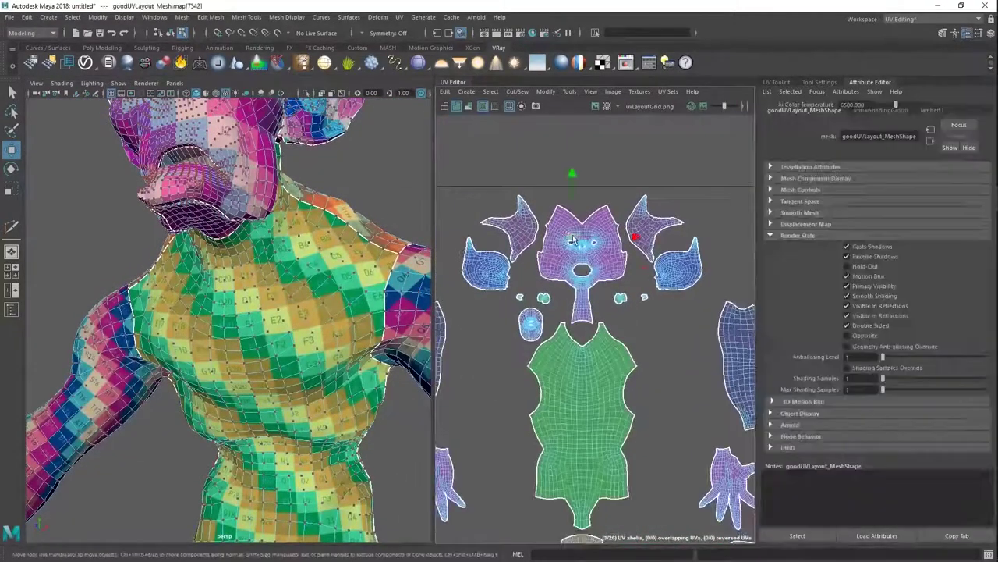
pyautogui.keyDown('alt'); pyautogui.moveTo(360, 248); pyautogui.dragTo(320, 295); pyautogui.keyUp('alt')
pyautogui.keyDown('alt'); pyautogui.moveTo(320, 295); pyautogui.dragTo(338, 295, button='right'); pyautogui.keyUp('alt')
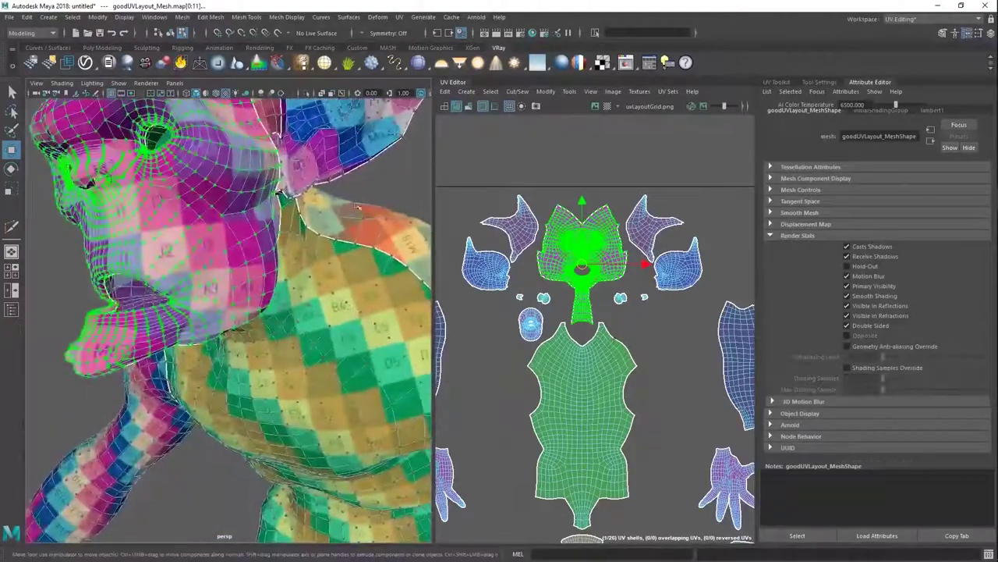
# Switch to object selection, view the checker texture across the head and shoulders, and reselect the mesh.
pyautogui.click(366, 178)
pyautogui.moveTo(340, 248); pyautogui.dragTo(345, 203, button='right')
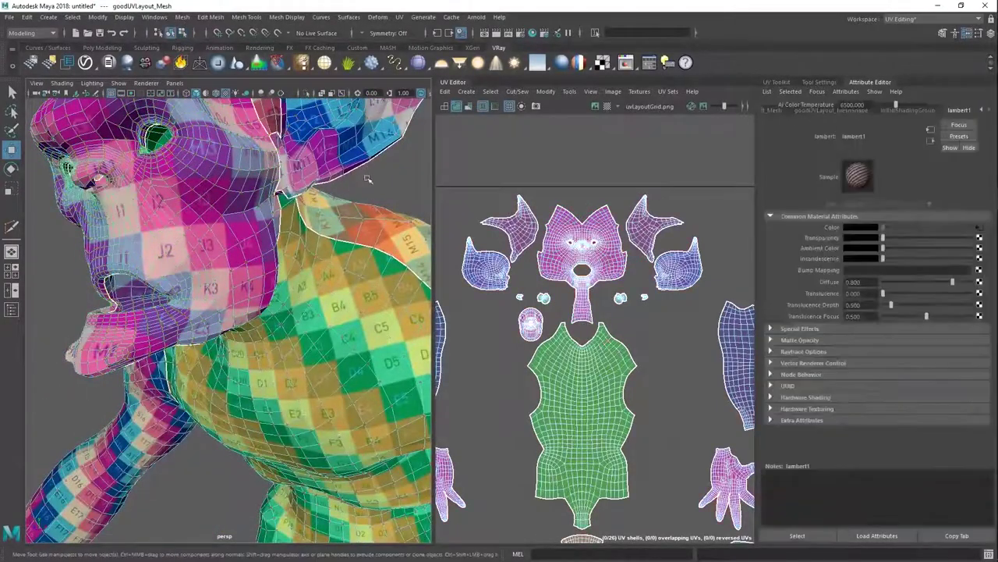
pyautogui.click(367, 185)
pyautogui.keyDown('alt'); pyautogui.moveTo(297, 255); pyautogui.dragTo(268, 282); pyautogui.keyUp('alt')
pyautogui.click(269, 288)
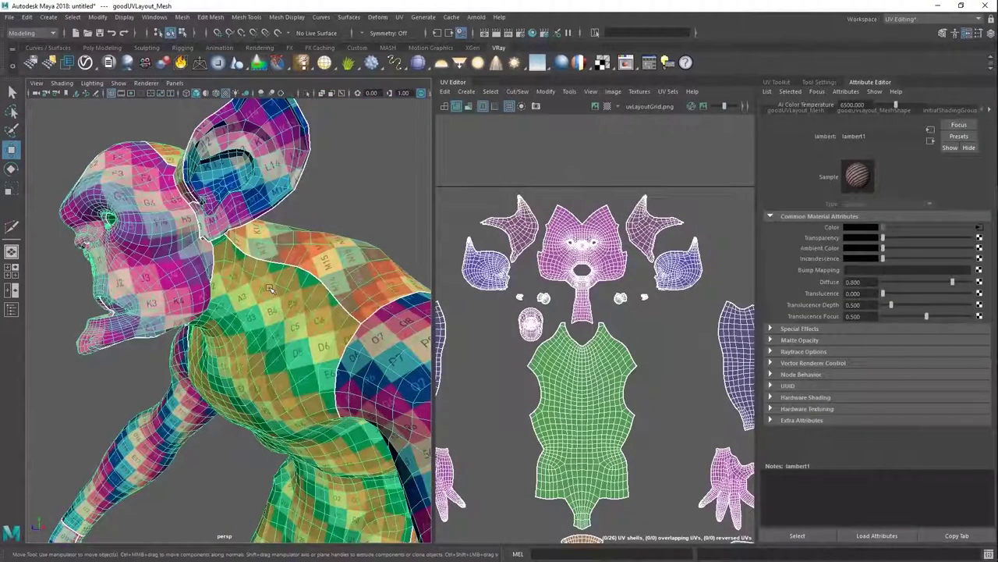
# Try scaling the face UV shell down to about 0.39, and deselect the mesh to view its checker texture.
pyautogui.moveTo(520, 241); pyautogui.dragTo(533, 257, button='right')
pyautogui.doubleClick(588, 232)
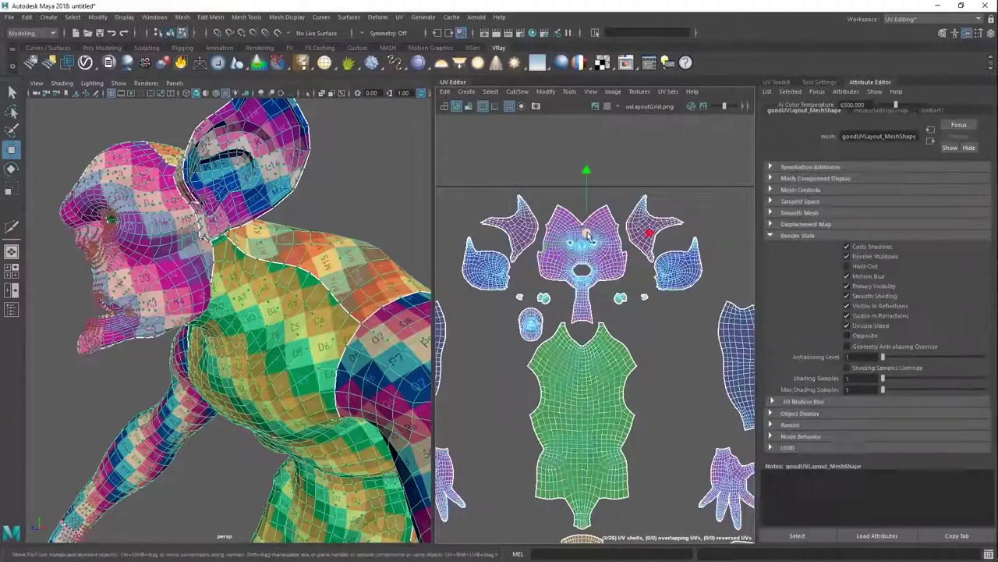
pyautogui.press('f')
pyautogui.press('r')
pyautogui.moveTo(635, 310); pyautogui.dragTo(596, 301, button='middle')
pyautogui.moveTo(339, 213); pyautogui.dragTo(356, 195, button='right')
pyautogui.click(355, 202)
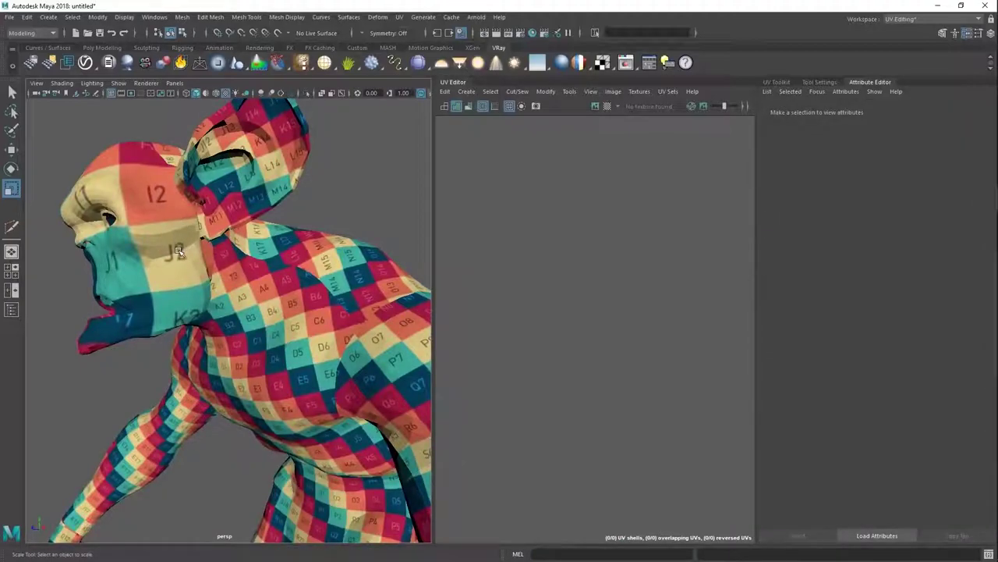
# Undo the face UV shell's reduction.
pyautogui.hotkey('ctrl', 'z')
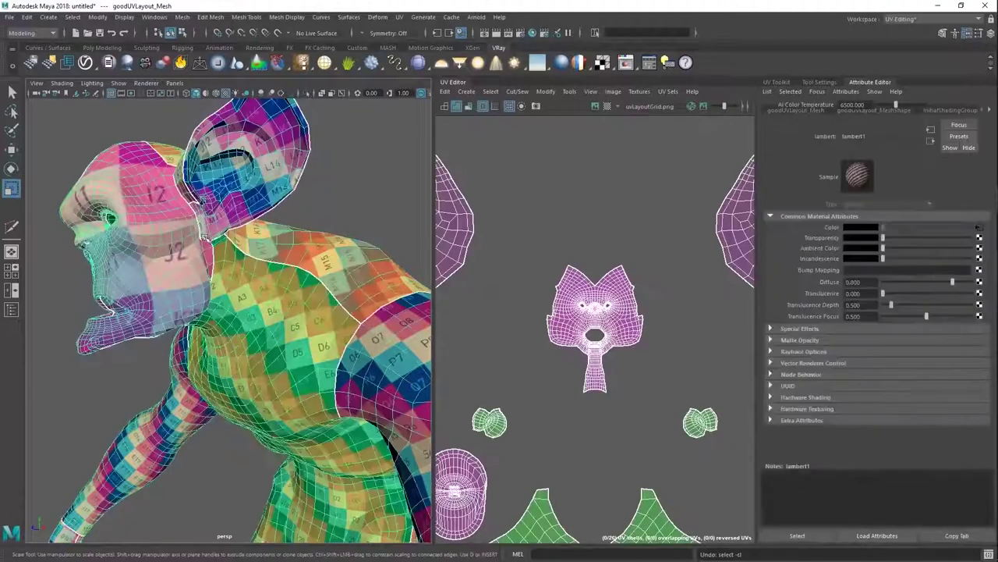
pyautogui.hotkey('ctrl', 'z')
pyautogui.hotkey('ctrl', 'z')
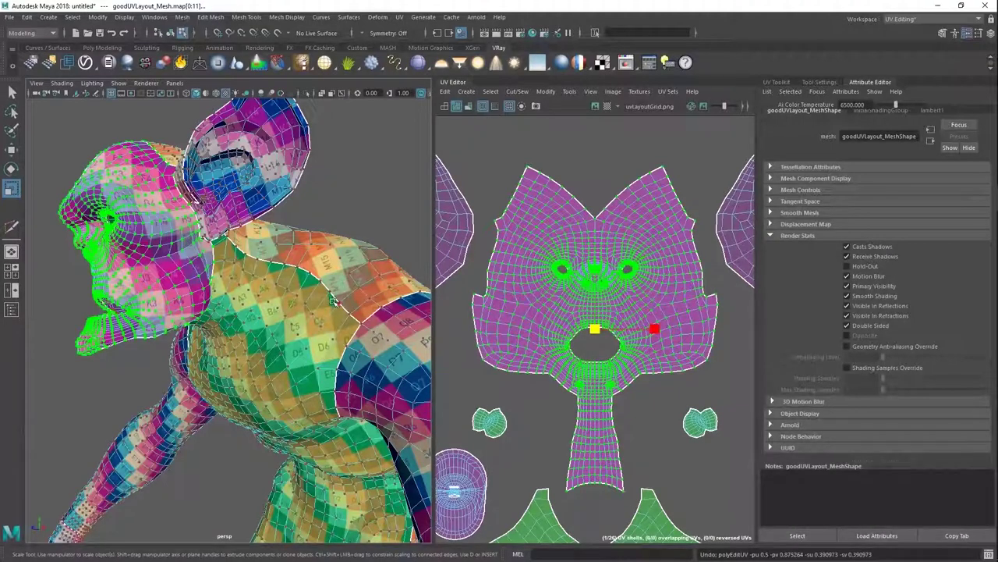
# Try enlarging the face UV shell to about 2.69 times its size, and compare the head and neck checkers.
pyautogui.scroll(-7, 631, 401)
pyautogui.moveTo(626, 378); pyautogui.dragTo(701, 404)
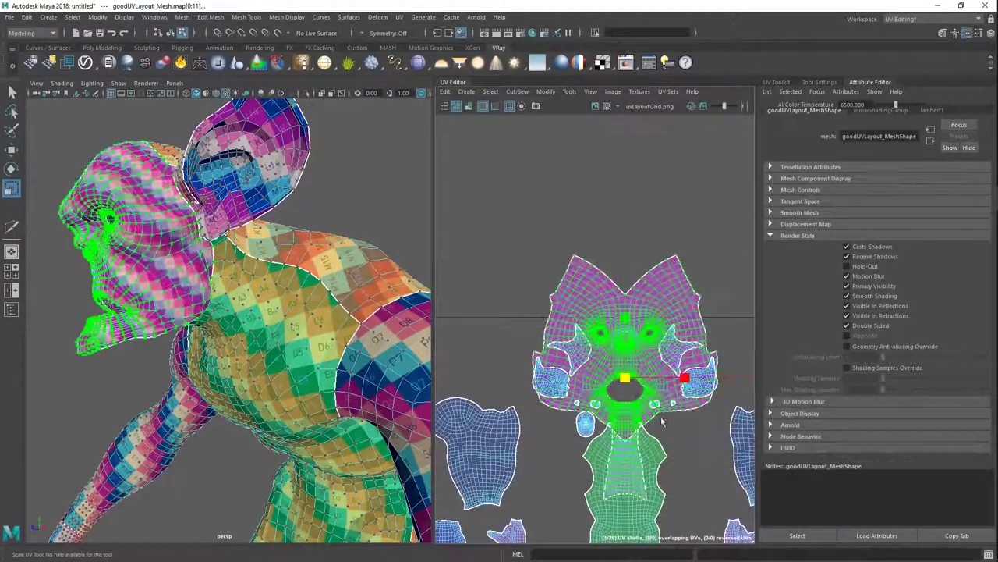
pyautogui.press('w')
pyautogui.click(308, 258)
pyautogui.keyDown('alt'); pyautogui.moveTo(307, 255); pyautogui.dragTo(382, 281, button='middle'); pyautogui.keyUp('alt')
pyautogui.keyDown('alt'); pyautogui.moveTo(382, 281); pyautogui.dragTo(406, 301, button='right'); pyautogui.keyUp('alt')
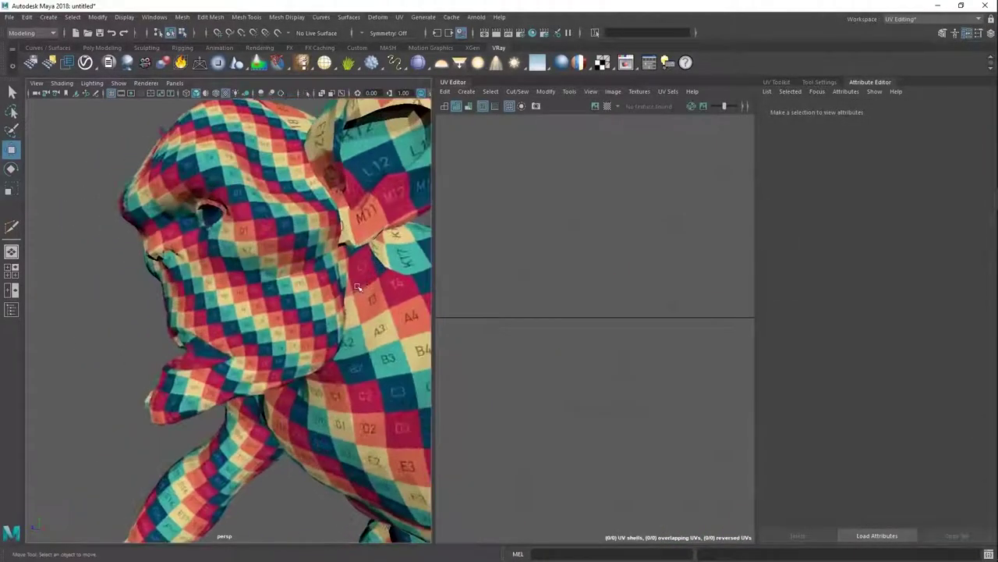
pyautogui.keyDown('alt'); pyautogui.moveTo(406, 300); pyautogui.dragTo(346, 315); pyautogui.keyUp('alt')
pyautogui.keyDown('alt'); pyautogui.moveTo(345, 315); pyautogui.dragTo(341, 331, button='right'); pyautogui.keyUp('alt')
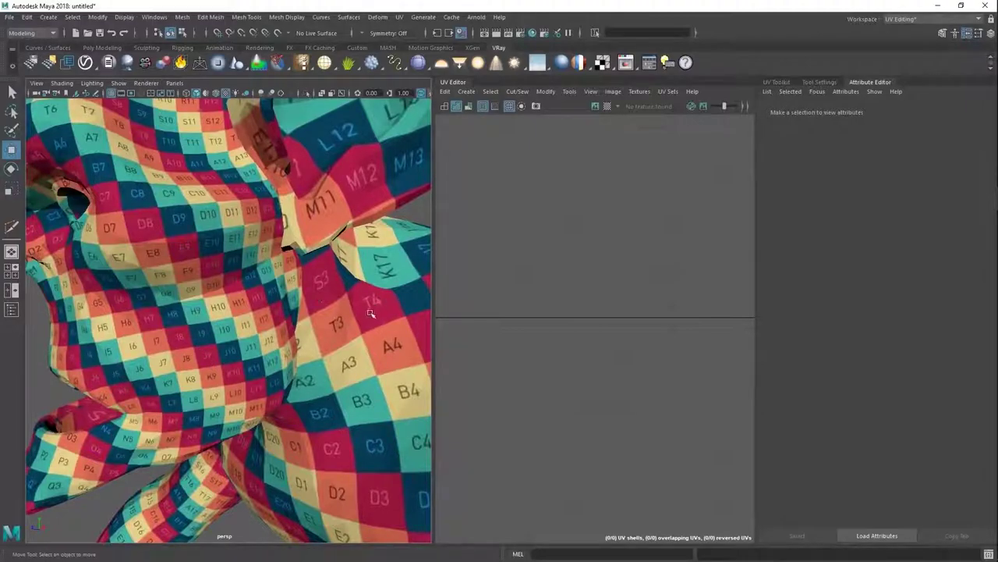
pyautogui.keyDown('alt'); pyautogui.moveTo(374, 325); pyautogui.dragTo(309, 317, button='right'); pyautogui.keyUp('alt')
# Undo the face UV shell's enlargement and clear the UV selection.
pyautogui.hotkey('ctrl', 'z')
pyautogui.hotkey('ctrl', 'z')
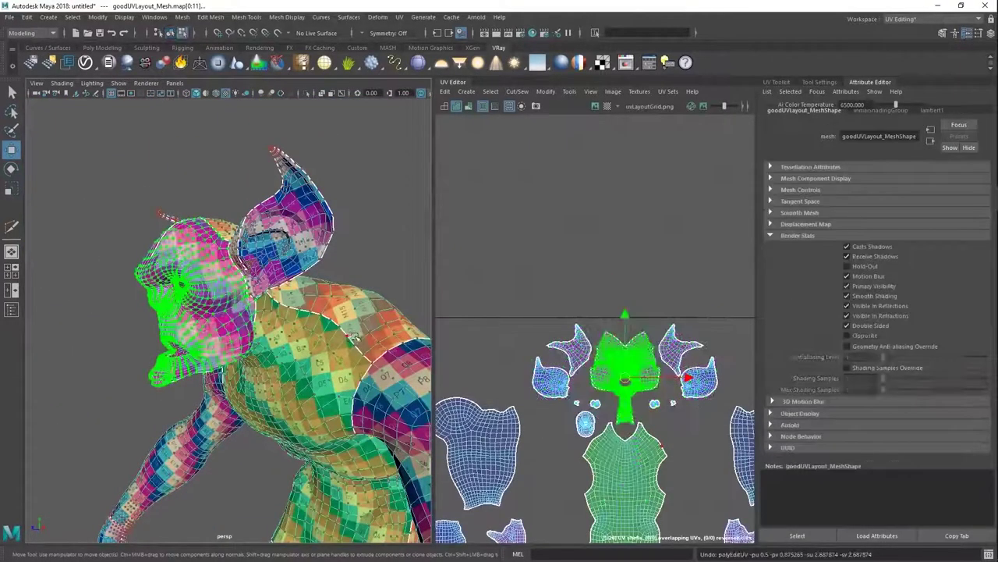
pyautogui.click(631, 246)
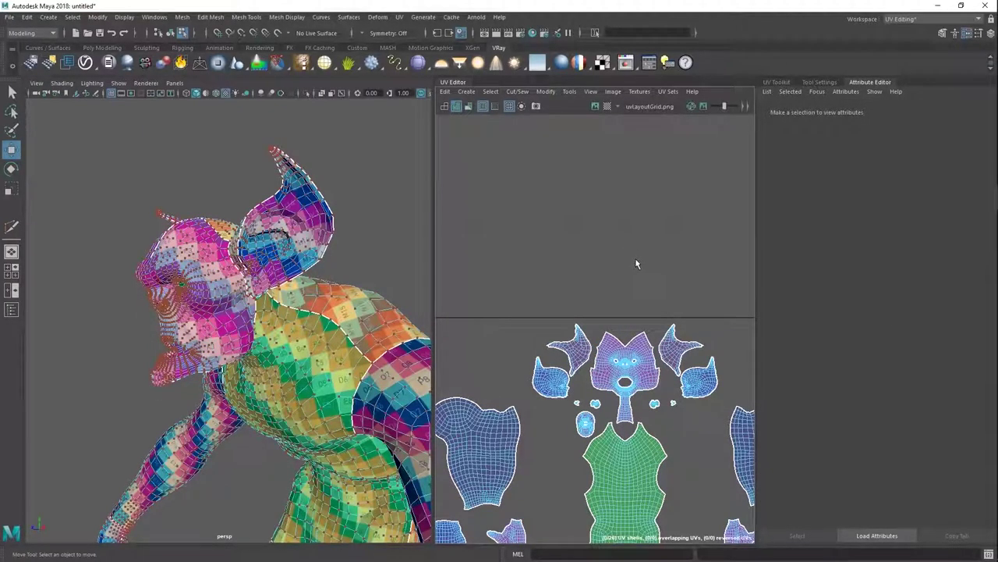
# Exit the mesh's UV component mode to view the plain checker texture on the head and shoulders.
pyautogui.keyDown('alt'); pyautogui.moveTo(636, 260); pyautogui.dragTo(642, 154, button='middle'); pyautogui.keyUp('alt')
pyautogui.keyDown('alt'); pyautogui.moveTo(642, 154); pyautogui.dragTo(691, 312, button='right'); pyautogui.keyUp('alt')
pyautogui.keyDown('alt'); pyautogui.moveTo(691, 312); pyautogui.dragTo(596, 285, button='middle'); pyautogui.keyUp('alt')
pyautogui.keyDown('alt'); pyautogui.moveTo(594, 252); pyautogui.dragTo(640, 241, button='right'); pyautogui.keyUp('alt')
pyautogui.keyDown('alt'); pyautogui.moveTo(323, 350); pyautogui.dragTo(356, 334); pyautogui.keyUp('alt')
pyautogui.moveTo(353, 308); pyautogui.dragTo(377, 272, button='right')
pyautogui.click(377, 272)
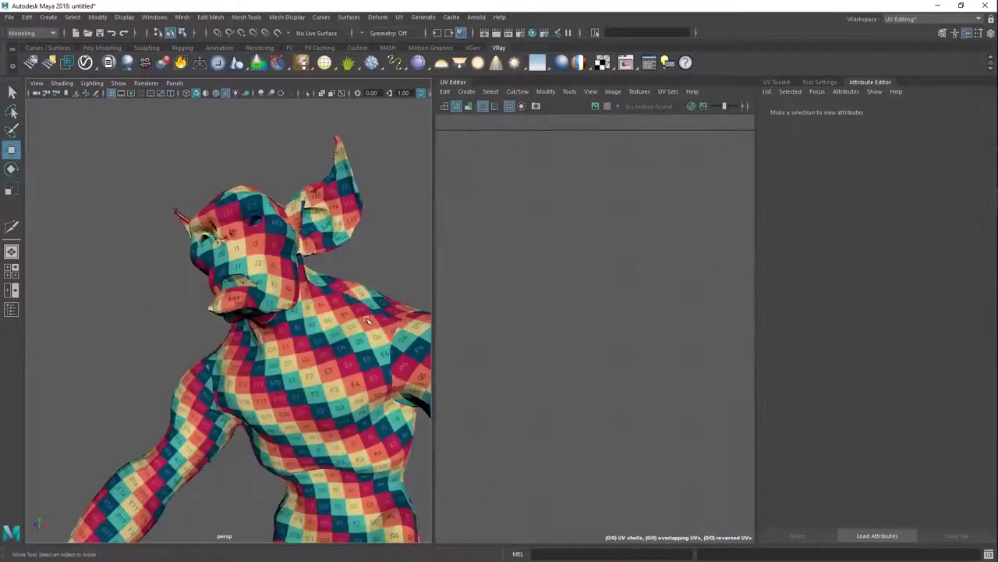
# Switch the viewport to the front view and examine the checker direction where the torso meets the arm.
pyautogui.press('space')
pyautogui.moveTo(367, 319); pyautogui.dragTo(366, 347)
pyautogui.keyDown('alt'); pyautogui.moveTo(334, 117); pyautogui.dragTo(325, 382, button='middle'); pyautogui.keyUp('alt')
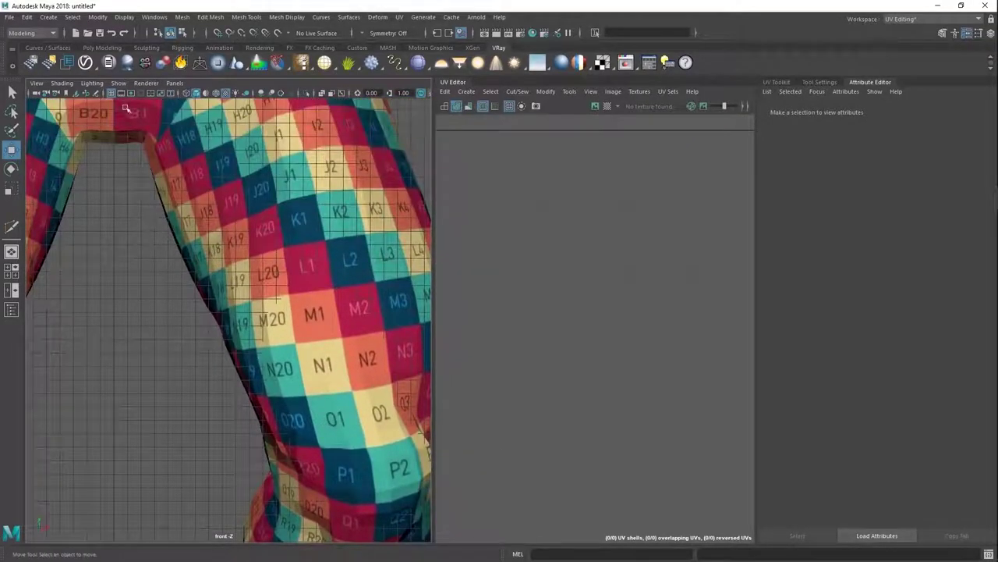
pyautogui.keyDown('alt'); pyautogui.moveTo(285, 122); pyautogui.dragTo(289, 291, button='middle'); pyautogui.keyUp('alt')
pyautogui.keyDown('alt'); pyautogui.moveTo(269, 228); pyautogui.dragTo(295, 398, button='middle'); pyautogui.keyUp('alt')
pyautogui.keyDown('alt'); pyautogui.moveTo(277, 205); pyautogui.dragTo(287, 437, button='middle'); pyautogui.keyUp('alt')
pyautogui.keyDown('alt'); pyautogui.moveTo(279, 167); pyautogui.dragTo(283, 442, button='middle'); pyautogui.keyUp('alt')
pyautogui.keyDown('alt'); pyautogui.moveTo(381, 253); pyautogui.dragTo(210, 279, button='middle'); pyautogui.keyUp('alt')
pyautogui.keyDown('alt'); pyautogui.moveTo(296, 352); pyautogui.dragTo(285, 291, button='middle'); pyautogui.keyUp('alt')
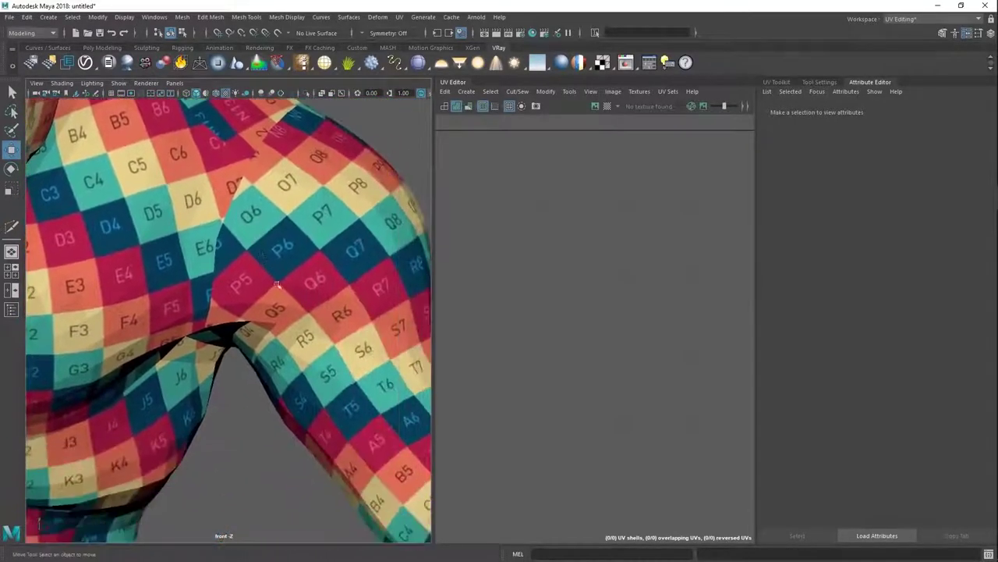
# Try rotating the arm's UV shell about 85 degrees to compare its checkers with the torso, and undo the rotation.
pyautogui.click(312, 294)
pyautogui.moveTo(621, 293); pyautogui.dragTo(671, 297, button='right')
pyautogui.keyDown('alt'); pyautogui.moveTo(646, 291); pyautogui.dragTo(562, 244, button='middle'); pyautogui.keyUp('alt')
pyautogui.click(661, 270)
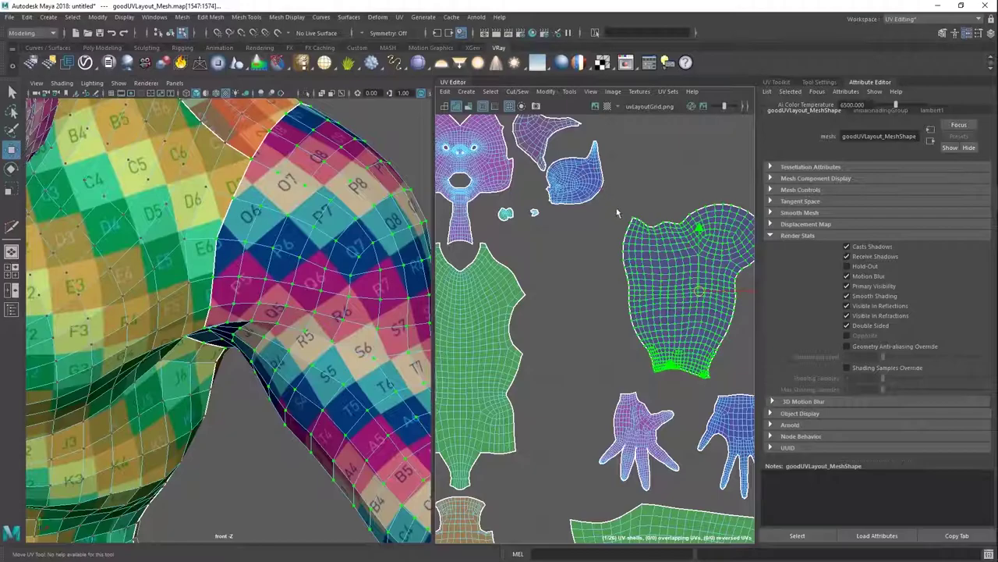
pyautogui.press('e')
pyautogui.moveTo(620, 225); pyautogui.dragTo(655, 334)
pyautogui.hotkey('ctrl', 'z')
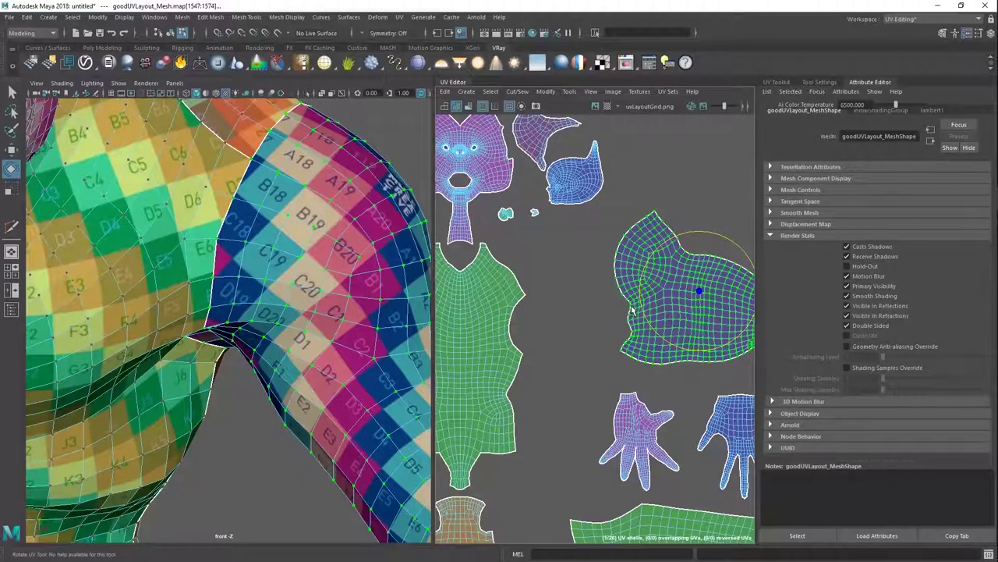
pyautogui.hotkey('ctrl', 'z')
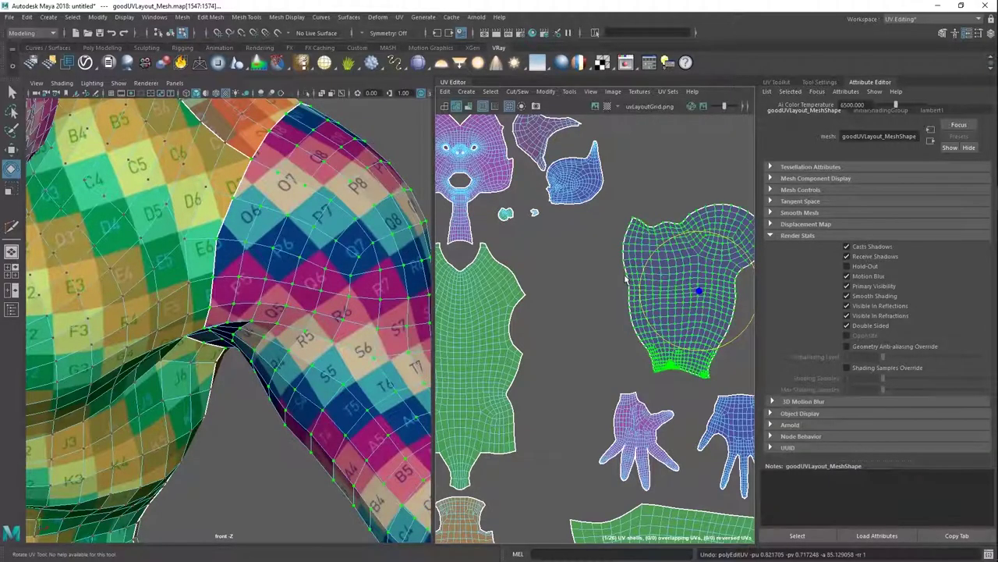
# Rotate the arm UV shell so its wrist end points up and the adjacent palm UV shell so its fingers point sideways, and clear the selection.
pyautogui.moveTo(646, 277)
pyautogui.keyDown('alt'); pyautogui.mouseDown(button='middle')
pyautogui.moveTo(597, 268)
pyautogui.moveTo(652, 262)
pyautogui.mouseUp(button='middle'); pyautogui.keyUp('alt')
pyautogui.keyDown('alt'); pyautogui.moveTo(327, 312); pyautogui.dragTo(296, 314, button='right'); pyautogui.keyUp('alt')
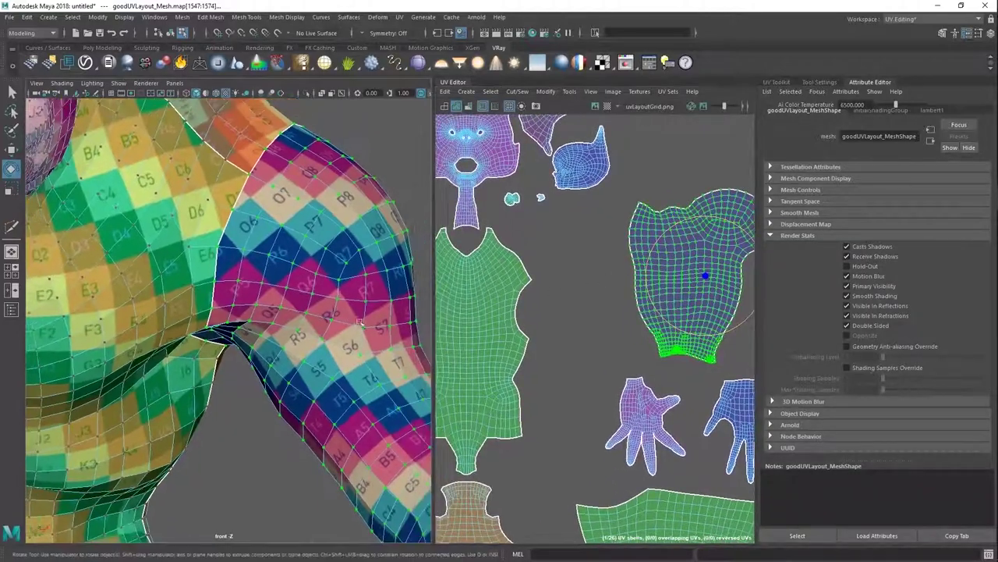
pyautogui.keyDown('alt'); pyautogui.moveTo(304, 327); pyautogui.dragTo(295, 271, button='middle'); pyautogui.keyUp('alt')
pyautogui.keyDown('alt'); pyautogui.moveTo(504, 281); pyautogui.dragTo(479, 331, button='right'); pyautogui.keyUp('alt')
pyautogui.keyDown('alt'); pyautogui.moveTo(479, 331); pyautogui.dragTo(492, 296, button='middle'); pyautogui.keyUp('alt')
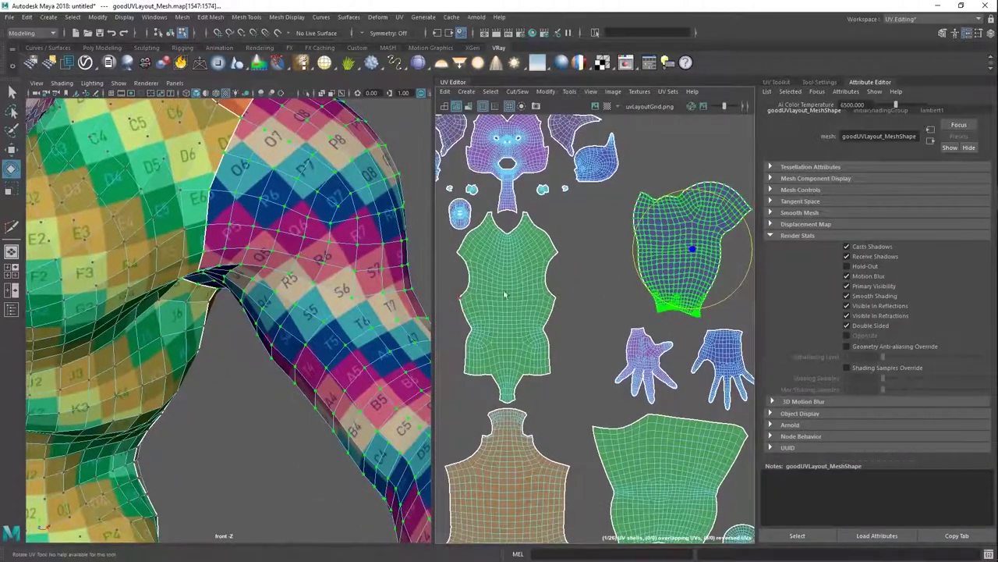
pyautogui.moveTo(677, 310); pyautogui.dragTo(699, 233)
pyautogui.click(657, 350)
pyautogui.moveTo(684, 321); pyautogui.dragTo(679, 403)
pyautogui.click(579, 438)
# Select the leg UV shell, try rotating it to compare its checker direction with the hip, and undo the rotation.
pyautogui.keyDown('alt'); pyautogui.moveTo(319, 436); pyautogui.dragTo(270, 460, button='right'); pyautogui.keyUp('alt')
pyautogui.keyDown('alt'); pyautogui.moveTo(269, 460); pyautogui.dragTo(323, 191, button='middle'); pyautogui.keyUp('alt')
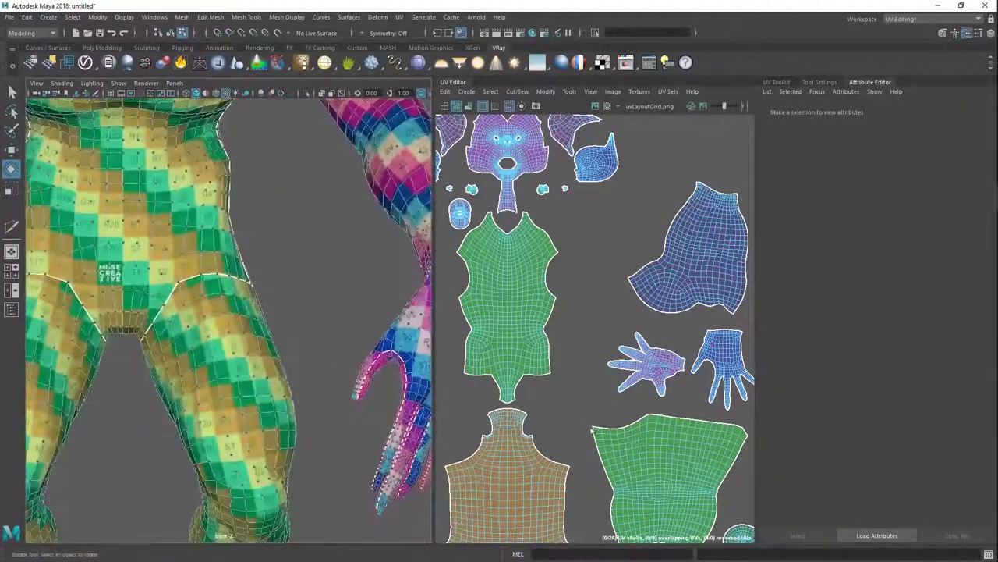
pyautogui.click(654, 451)
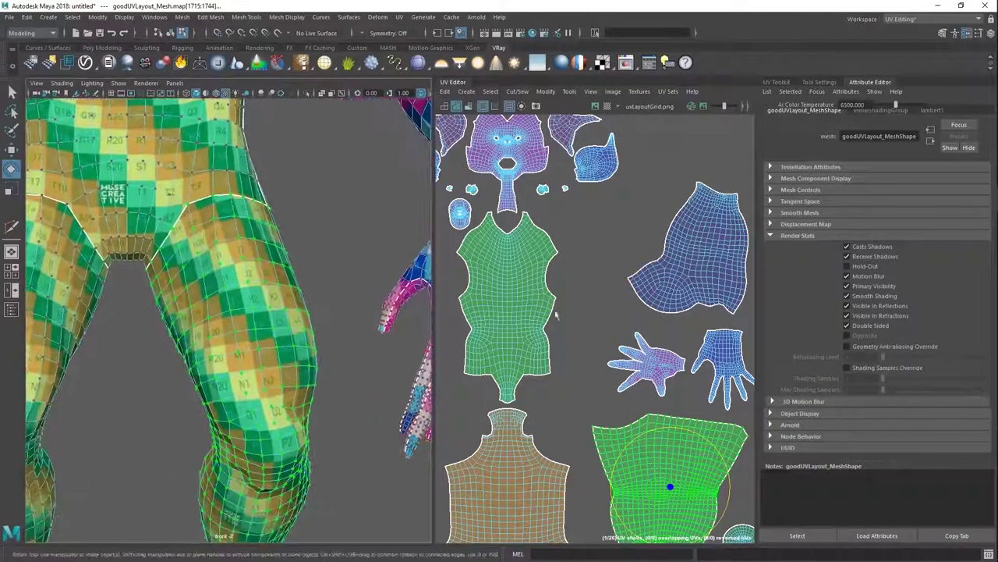
pyautogui.moveTo(627, 529); pyautogui.dragTo(595, 506)
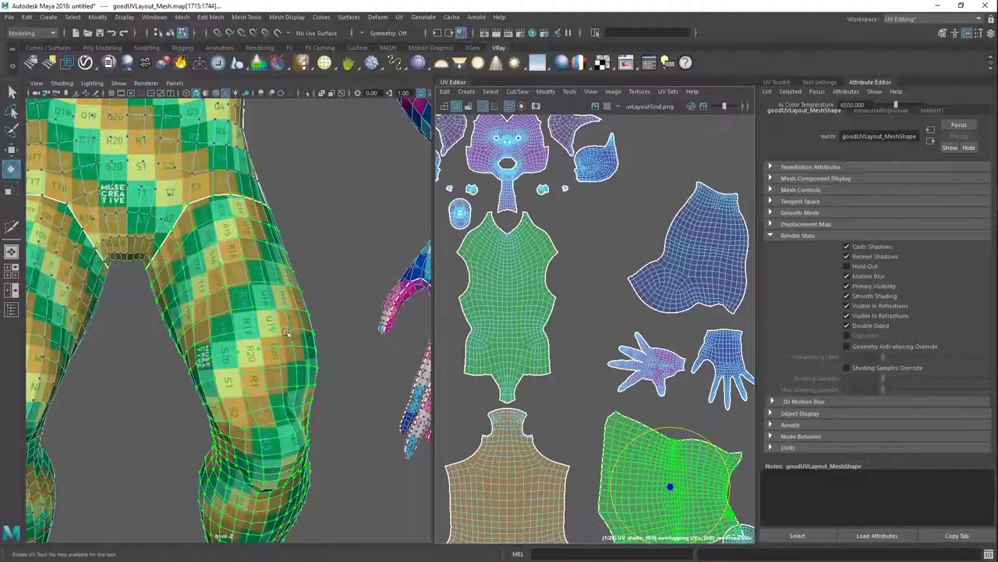
pyautogui.hotkey('ctrl', 'z')
pyautogui.hotkey('ctrl', 'z')
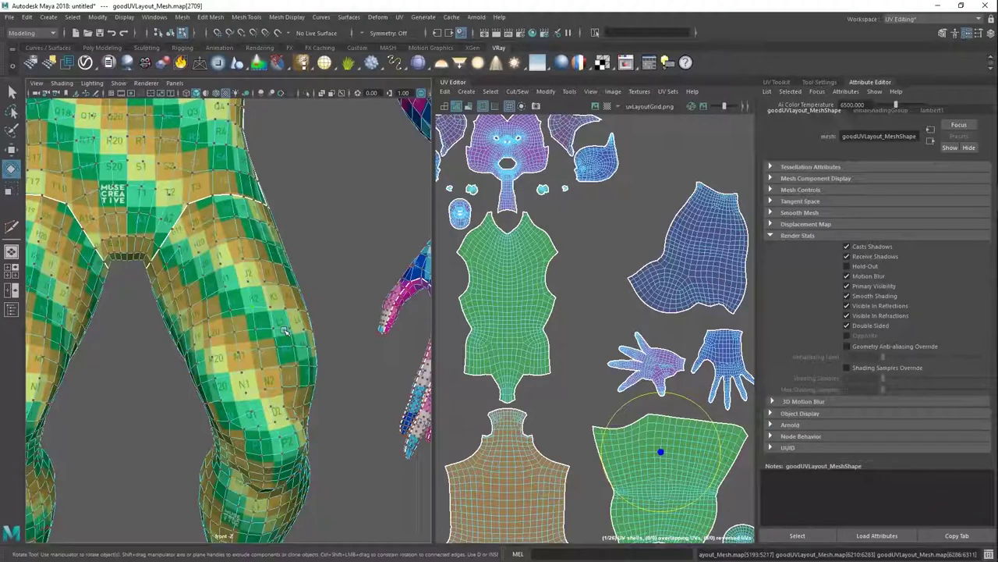
# Try turning the leg UV shell about a quarter turn, and undo that rotation.
pyautogui.scroll(-3, 674, 389)
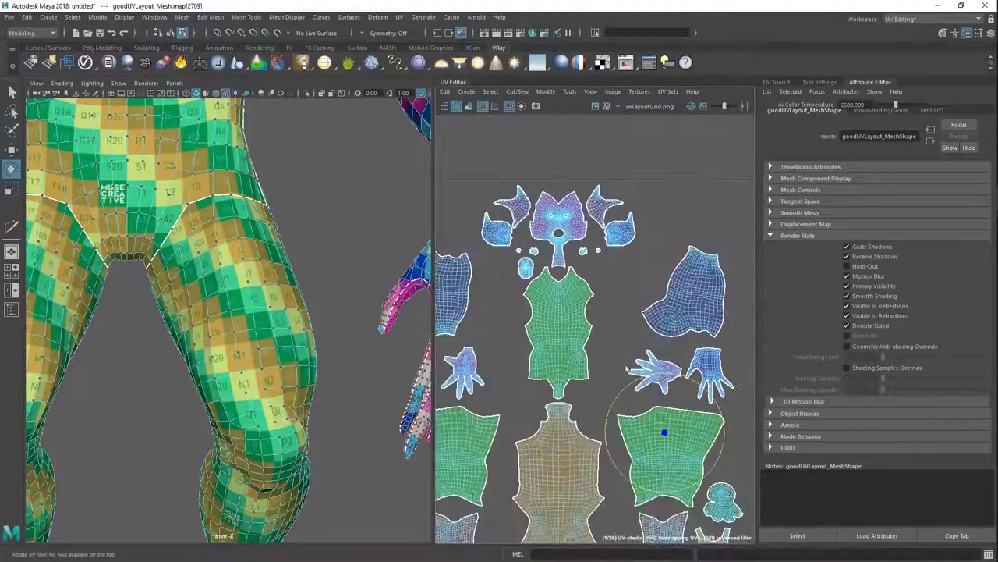
pyautogui.doubleClick(655, 438)
pyautogui.moveTo(696, 402); pyautogui.dragTo(740, 454)
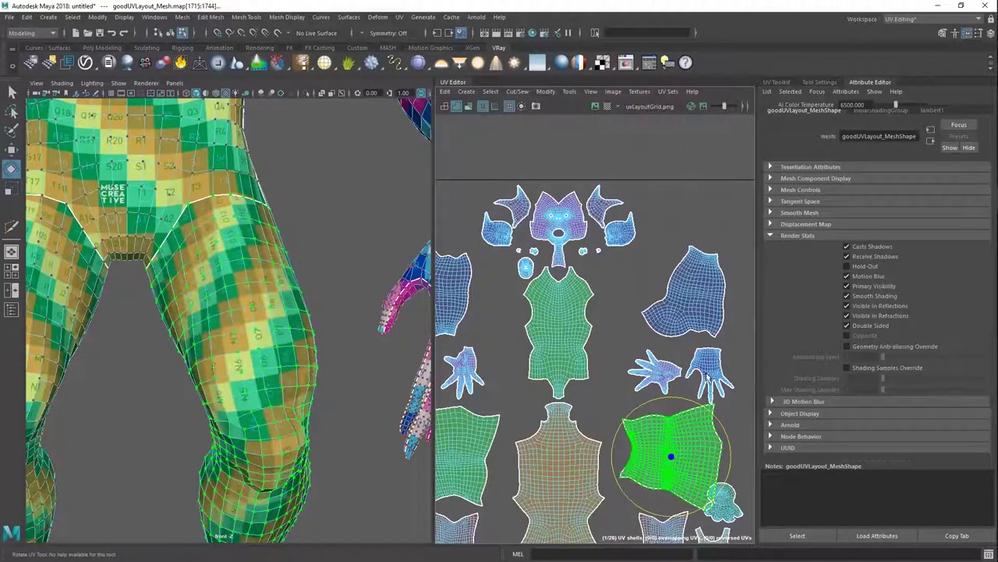
pyautogui.hotkey('ctrl', 'z')
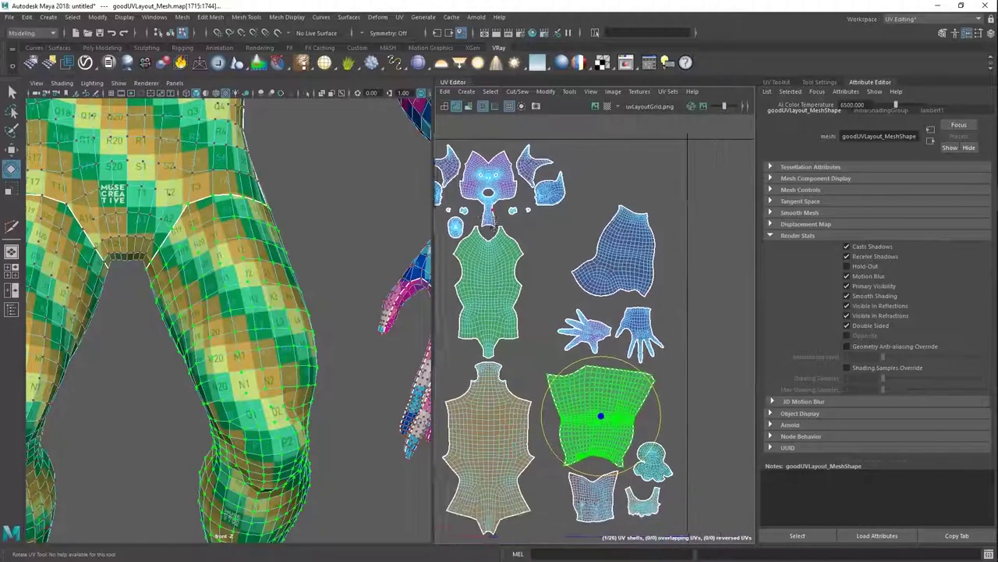
# Select the rotated arm UV shell to compare its orientation with the other body shells, and clear the selection.
pyautogui.keyDown('alt'); pyautogui.moveTo(576, 265); pyautogui.dragTo(508, 225, button='middle'); pyautogui.keyUp('alt')
pyautogui.scroll(3, 581, 250)
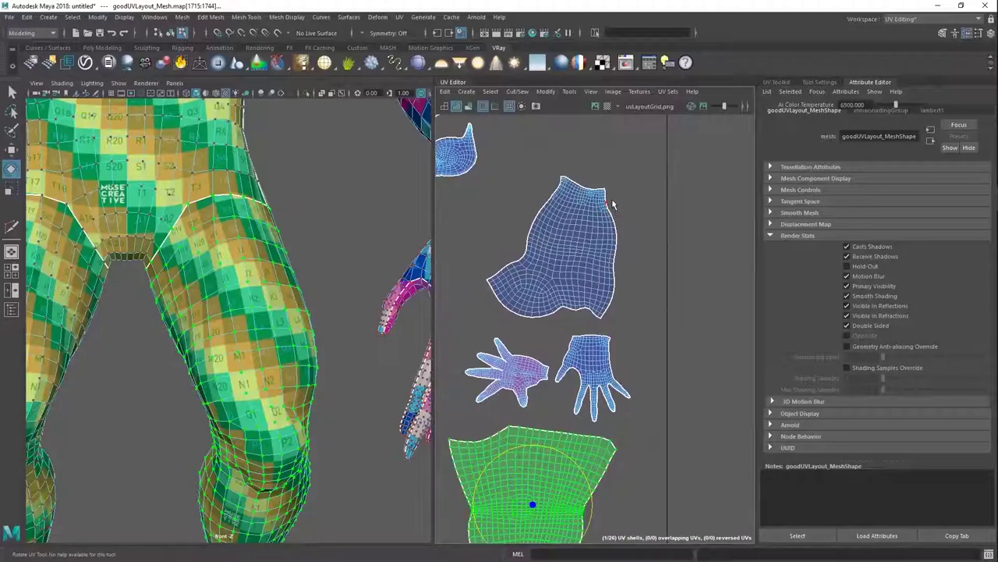
pyautogui.doubleClick(594, 251)
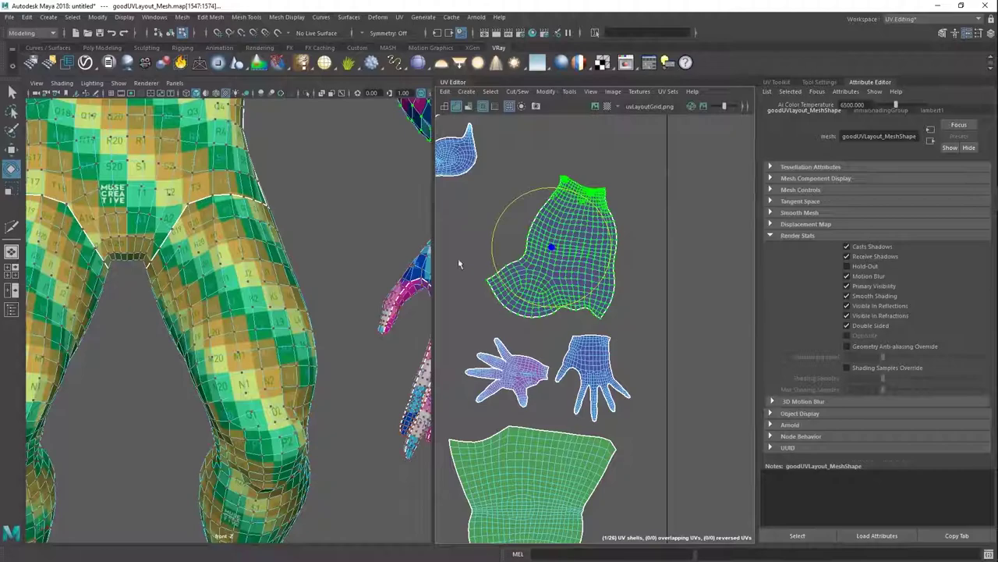
pyautogui.keyDown('alt'); pyautogui.moveTo(345, 265); pyautogui.dragTo(303, 199, button='right'); pyautogui.keyUp('alt')
pyautogui.keyDown('alt'); pyautogui.moveTo(302, 199); pyautogui.dragTo(346, 325, button='middle'); pyautogui.keyUp('alt')
pyautogui.keyDown('alt'); pyautogui.moveTo(347, 324); pyautogui.dragTo(323, 286, button='right'); pyautogui.keyUp('alt')
pyautogui.scroll(-5, 575, 271)
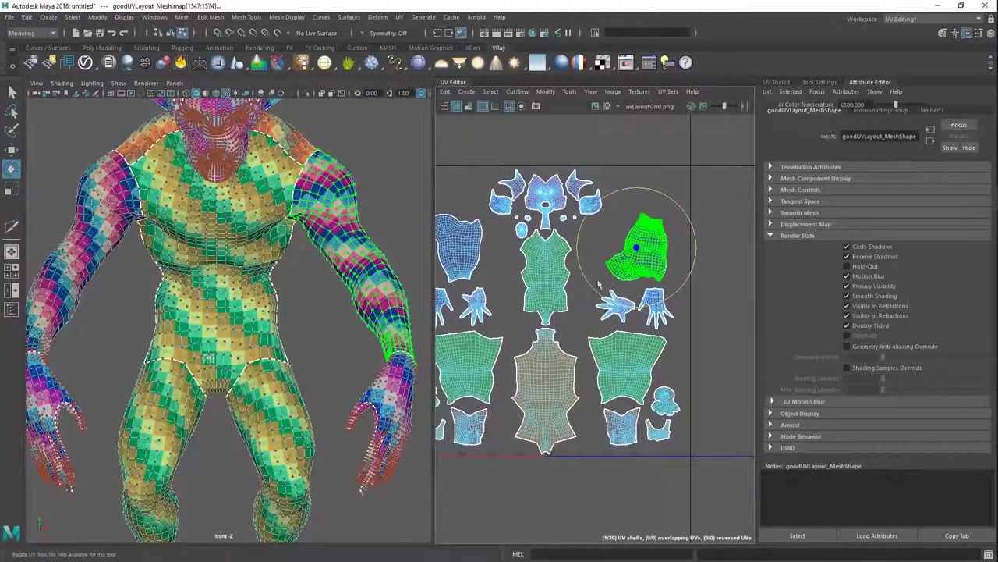
pyautogui.moveTo(693, 351); pyautogui.dragTo(617, 476)
pyautogui.click(623, 484)
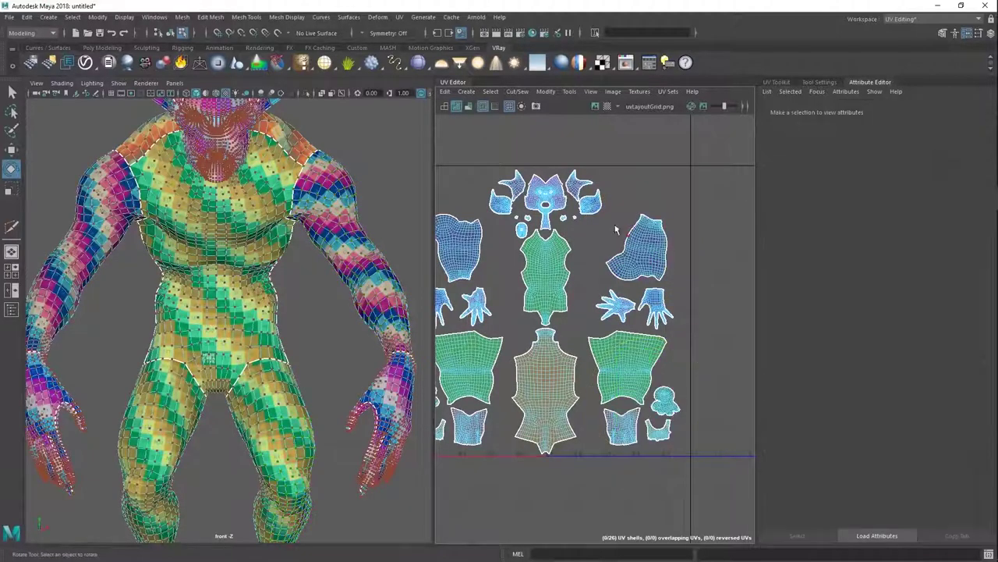
# Rotate the palm UV shell beside the other hand shell so its fingers point downward.
pyautogui.keyDown('alt'); pyautogui.moveTo(569, 175); pyautogui.dragTo(592, 266, button='middle'); pyautogui.keyUp('alt')
pyautogui.keyDown('alt'); pyautogui.moveTo(592, 266); pyautogui.dragTo(691, 248, button='right'); pyautogui.keyUp('alt')
pyautogui.keyDown('alt'); pyautogui.moveTo(691, 248); pyautogui.dragTo(649, 228, button='middle'); pyautogui.keyUp('alt')
pyautogui.click(572, 208)
pyautogui.keyDown('alt'); pyautogui.moveTo(610, 271); pyautogui.dragTo(552, 331, button='right'); pyautogui.keyUp('alt')
pyautogui.keyDown('alt'); pyautogui.moveTo(552, 331); pyautogui.dragTo(550, 290, button='middle'); pyautogui.keyUp('alt')
pyautogui.click(550, 290)
pyautogui.click(637, 284)
pyautogui.keyDown('alt'); pyautogui.moveTo(663, 359); pyautogui.dragTo(608, 317, button='middle'); pyautogui.keyUp('alt')
pyautogui.click(605, 317)
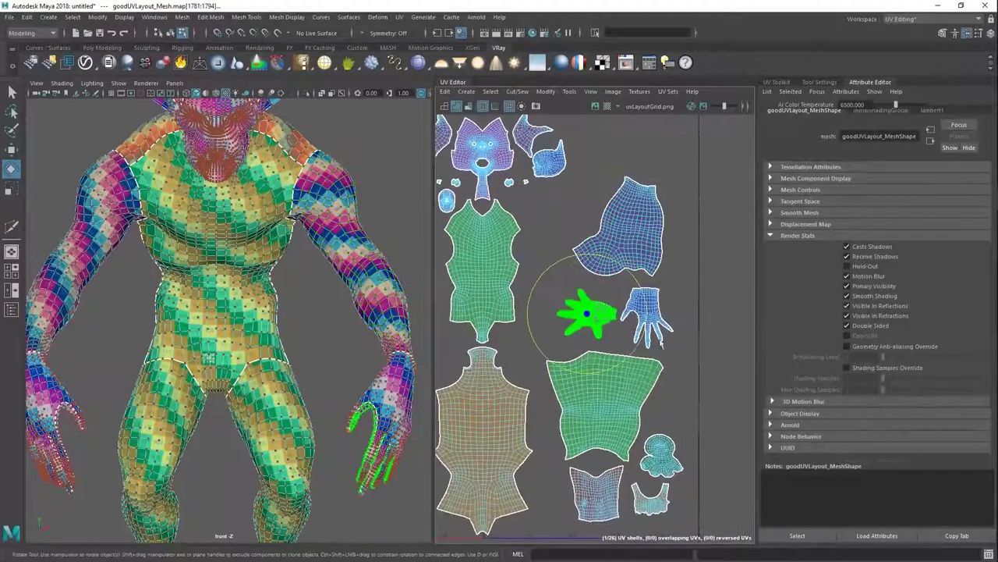
pyautogui.moveTo(648, 306); pyautogui.dragTo(608, 223)
pyautogui.keyDown('alt'); pyautogui.moveTo(595, 373); pyautogui.dragTo(607, 304, button='middle'); pyautogui.keyUp('alt')
pyautogui.keyDown('alt'); pyautogui.moveTo(642, 304); pyautogui.dragTo(619, 304, button='right'); pyautogui.keyUp('alt')
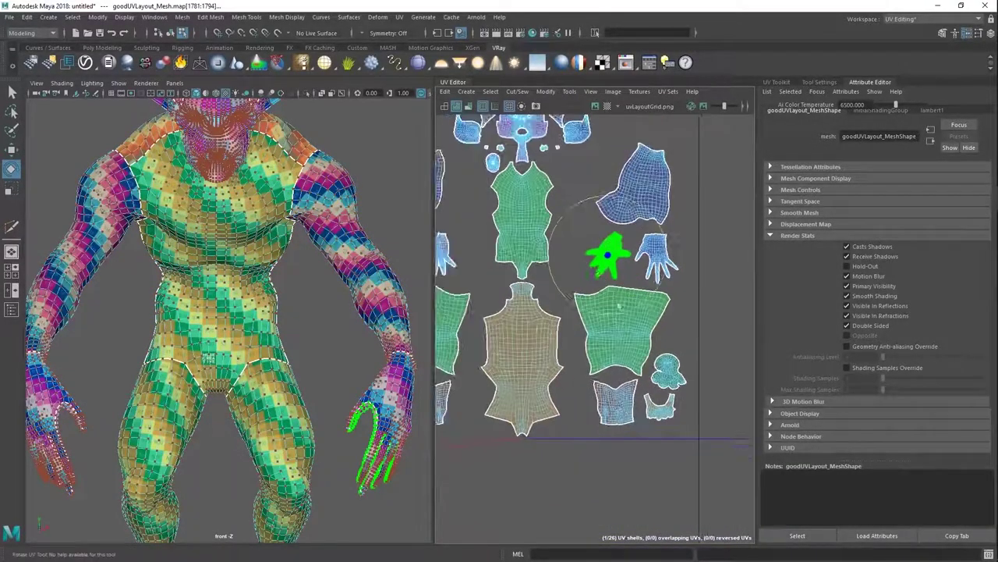
# Swap the arm and leg UV shells, placing the leg above the hands and the arm below them.
pyautogui.click(627, 360)
pyautogui.press('w')
pyautogui.moveTo(622, 332)
pyautogui.mouseDown()
pyautogui.moveTo(680, 178)
pyautogui.moveTo(621, 324)
pyautogui.mouseUp()
pyautogui.click(616, 200)
pyautogui.click(624, 203)
pyautogui.click(663, 180)
pyautogui.moveTo(678, 180); pyautogui.dragTo(637, 188)
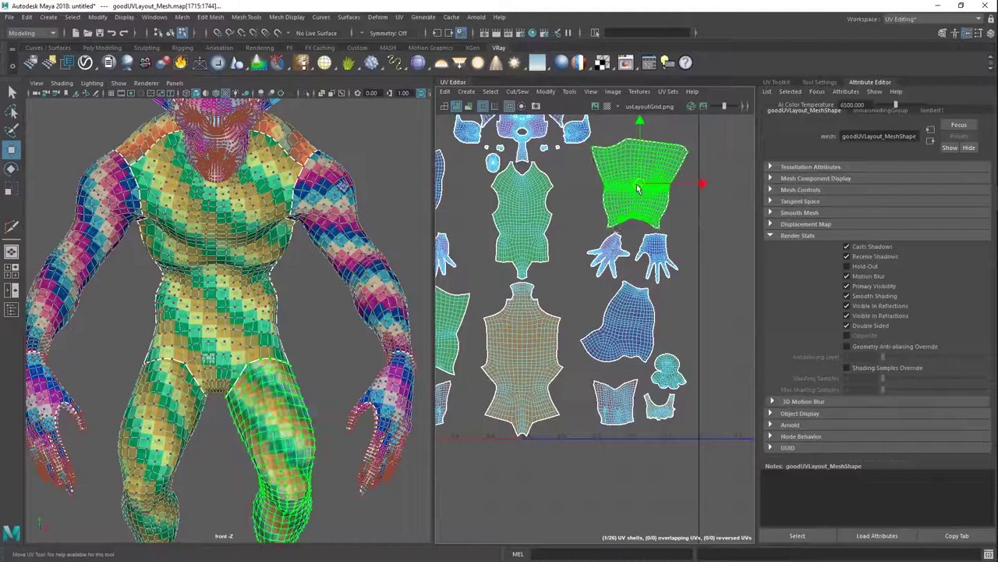
# Select the leg and hand UV shells as faces, and toggle their isolation in the viewport.
pyautogui.click(694, 278)
pyautogui.moveTo(714, 279); pyautogui.dragTo(581, 137)
pyautogui.keyDown('alt'); pyautogui.moveTo(341, 408); pyautogui.dragTo(334, 257, button='middle'); pyautogui.keyUp('alt')
pyautogui.hotkey('ctrl', 'F11')
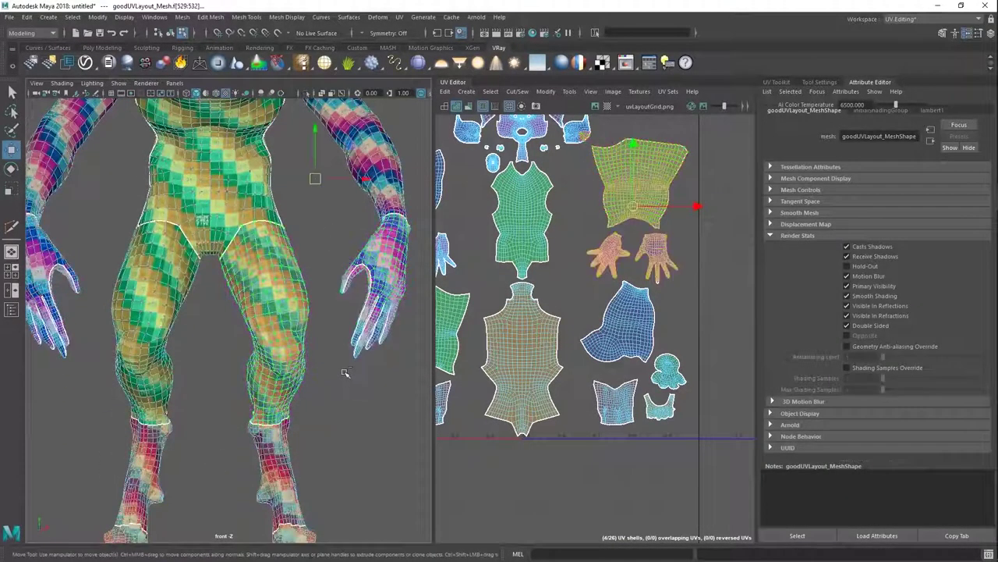
pyautogui.hotkey('ctrl', '1')
pyautogui.hotkey('ctrl', '1')
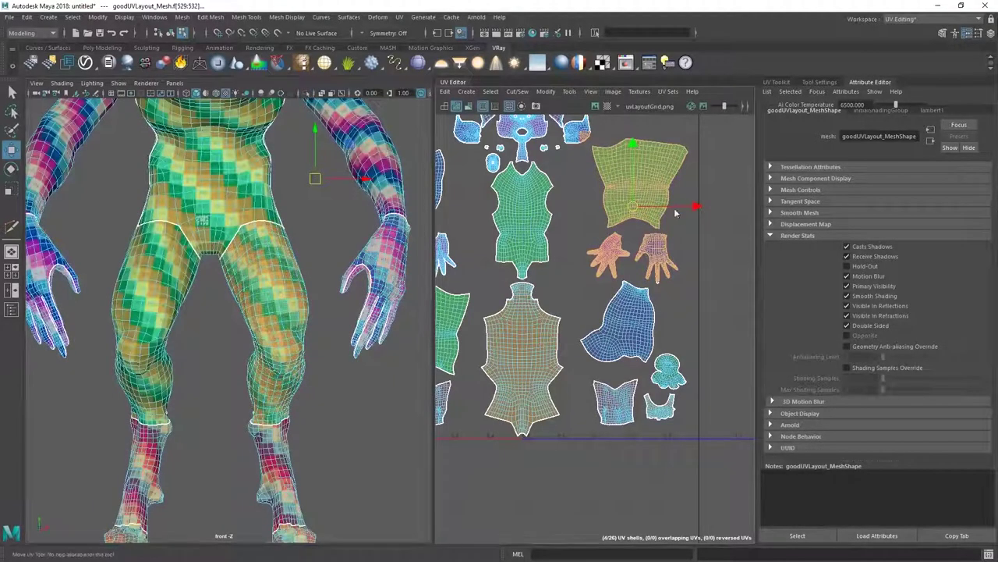
# Convert the face selection back to UVs, and reselect only the leg and two hand shells.
pyautogui.hotkey('ctrl', 'F12')
pyautogui.keyDown('alt'); pyautogui.moveTo(648, 261); pyautogui.dragTo(624, 285, button='middle'); pyautogui.keyUp('alt')
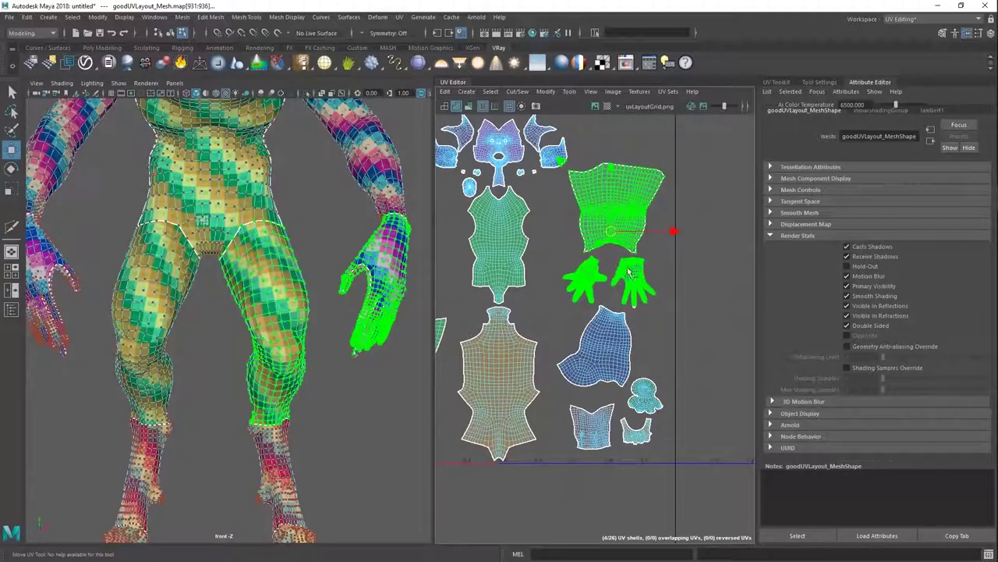
pyautogui.moveTo(686, 309); pyautogui.dragTo(571, 183)
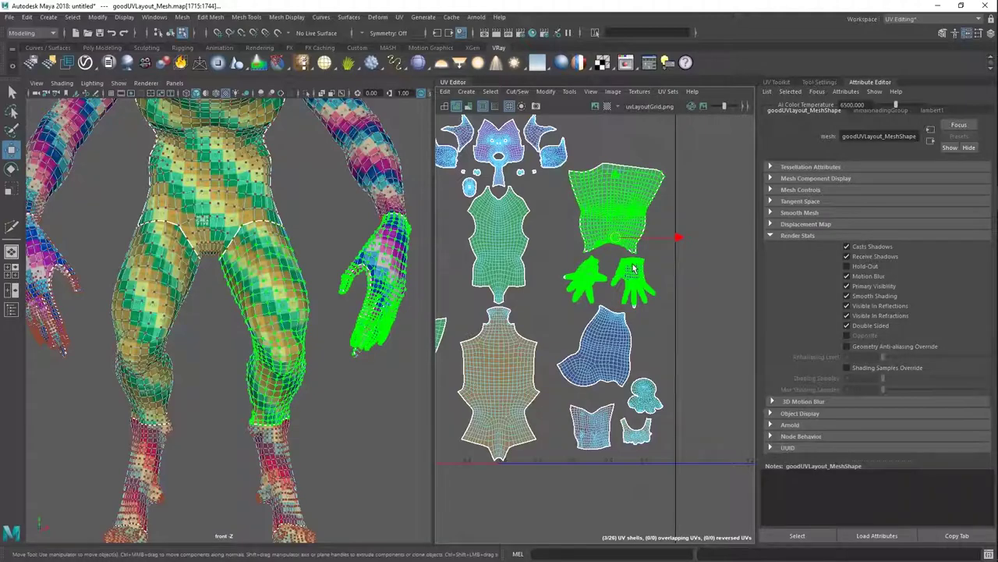
# Select the arm UV shell below the hands to review its placement relative to the leg and hand shells.
pyautogui.keyDown('alt'); pyautogui.moveTo(615, 316); pyautogui.dragTo(605, 343, button='right'); pyautogui.keyUp('alt')
pyautogui.keyDown('alt'); pyautogui.moveTo(605, 343); pyautogui.dragTo(612, 352, button='middle'); pyautogui.keyUp('alt')
pyautogui.click(612, 353)
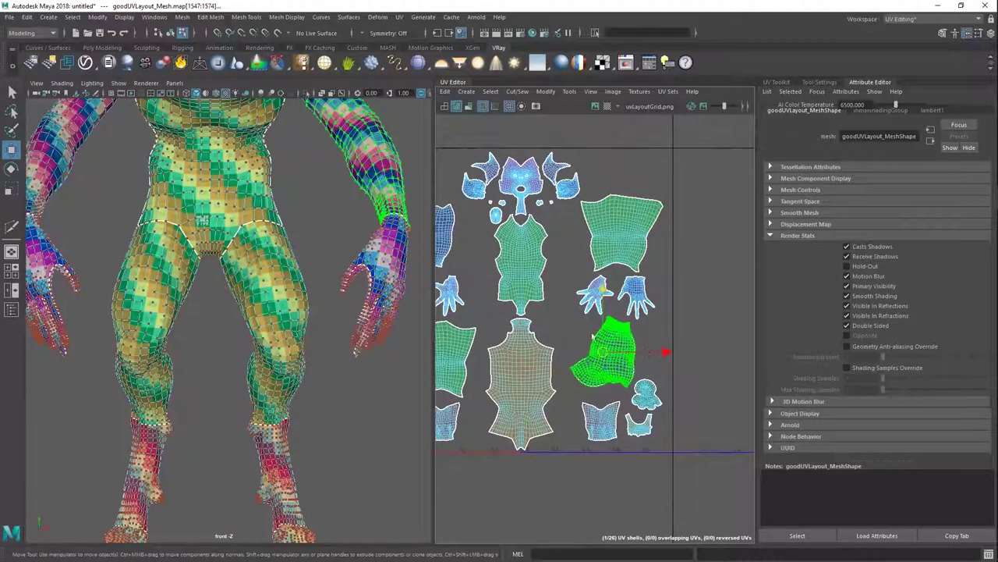
pyautogui.keyDown('alt'); pyautogui.moveTo(596, 277); pyautogui.dragTo(597, 263, button='middle'); pyautogui.keyUp('alt')
pyautogui.keyDown('alt'); pyautogui.moveTo(599, 201); pyautogui.dragTo(595, 234, button='middle'); pyautogui.keyUp('alt')
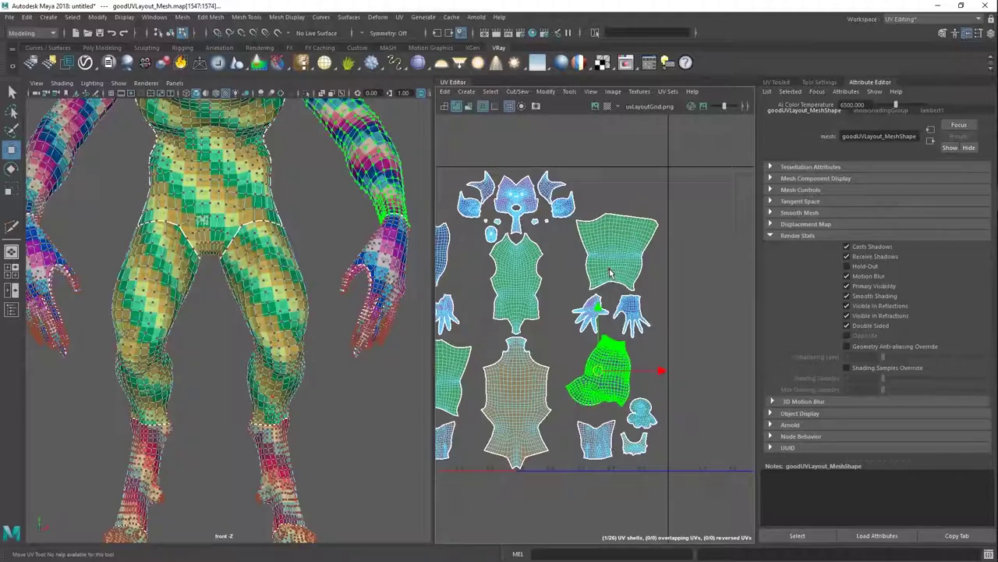
# Select all UVs in the right half of the layout to compare both halves for symmetry, and clear the selection.
pyautogui.keyDown('alt'); pyautogui.moveTo(610, 269); pyautogui.dragTo(647, 250, button='middle'); pyautogui.keyUp('alt')
pyautogui.keyDown('alt'); pyautogui.moveTo(646, 250); pyautogui.dragTo(624, 243, button='right'); pyautogui.keyUp('alt')
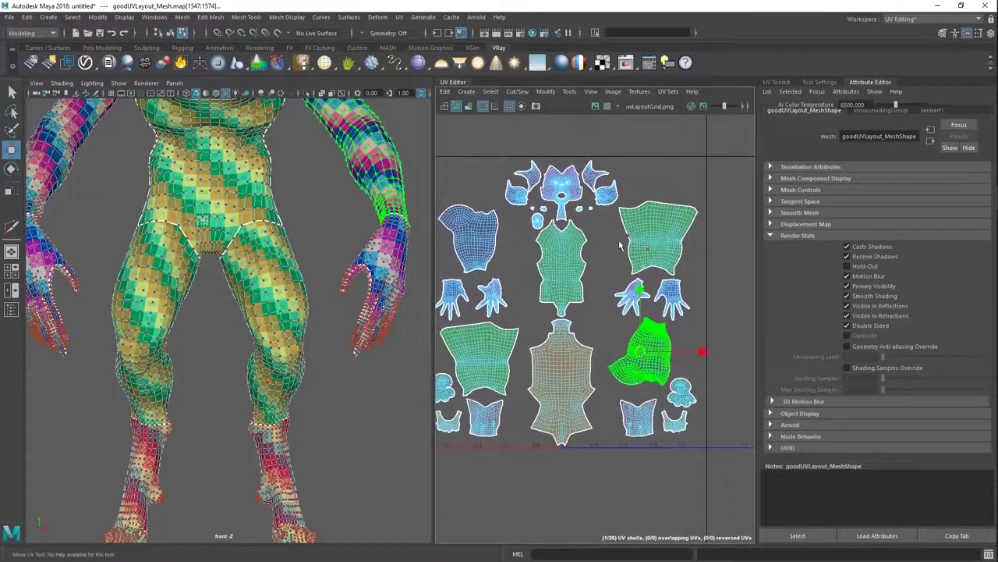
pyautogui.moveTo(730, 131); pyautogui.dragTo(563, 485)
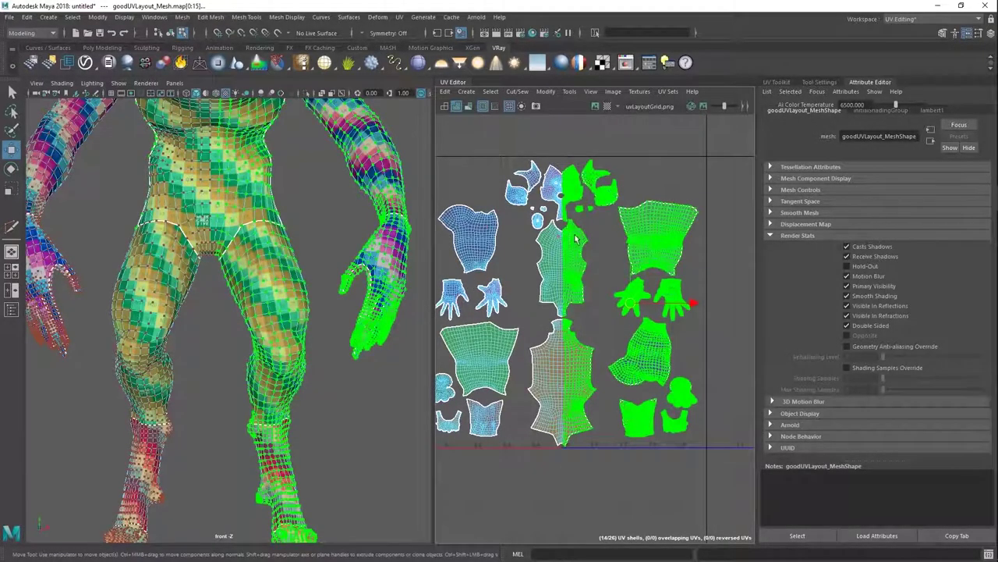
pyautogui.click(643, 165)
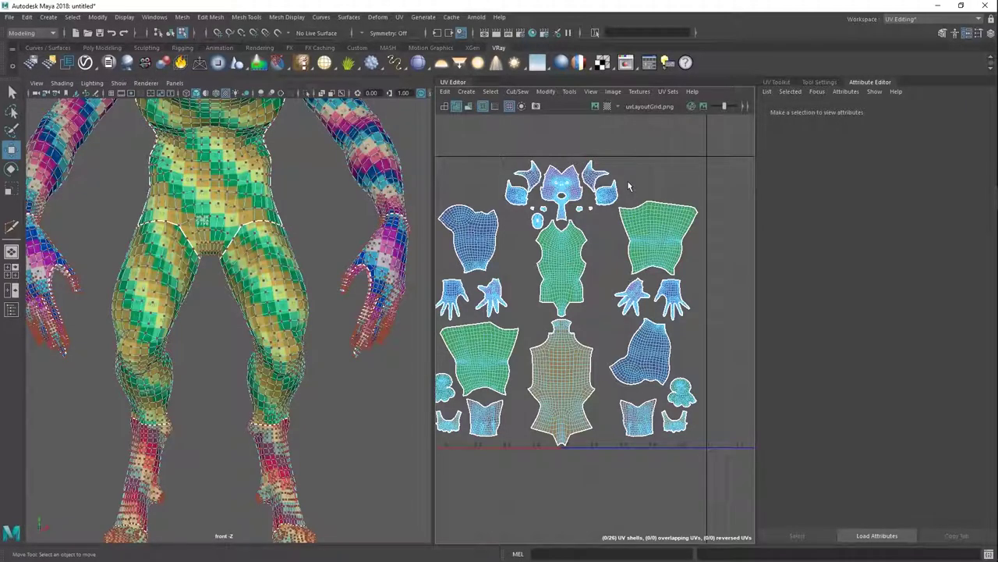
pyautogui.moveTo(722, 146); pyautogui.dragTo(564, 472)
pyautogui.click(707, 248)
pyautogui.moveTo(718, 145); pyautogui.dragTo(558, 476)
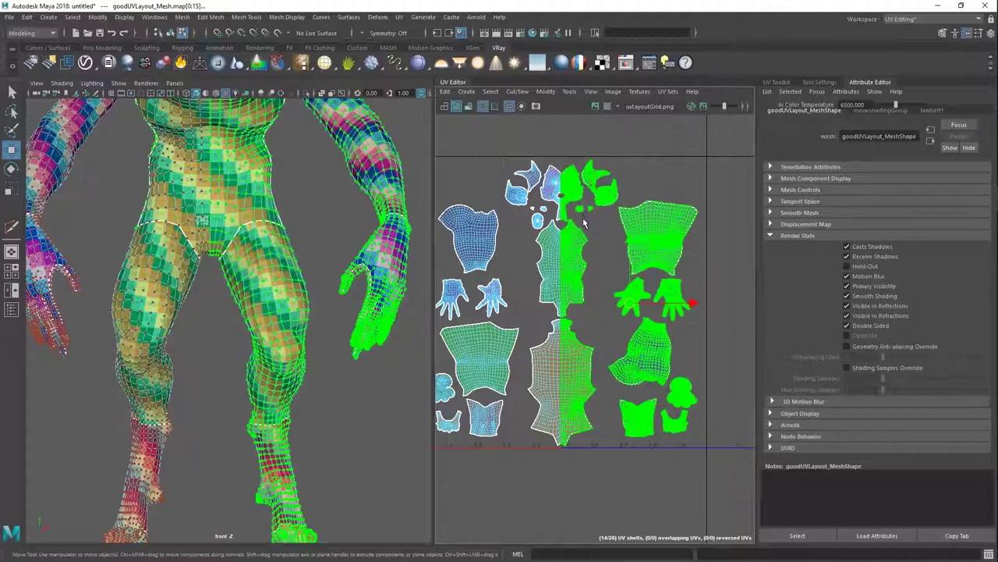
pyautogui.keyDown('alt'); pyautogui.moveTo(557, 267); pyautogui.dragTo(586, 250, button='middle'); pyautogui.keyUp('alt')
pyautogui.click(616, 463)
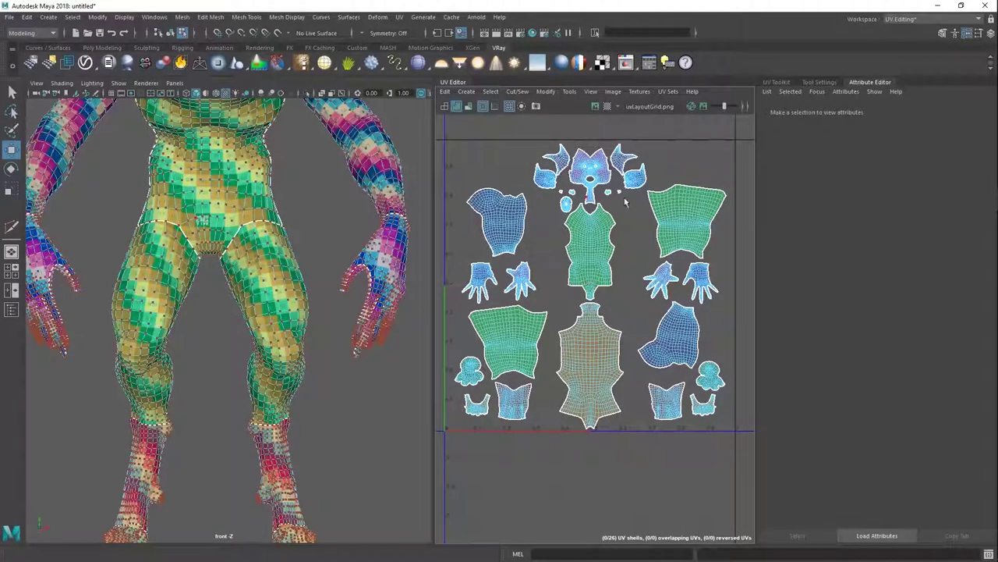
# Swap the arm and upper-leg UV shells in the layout's right half, placing the arm above the hand shells and the leg below.
pyautogui.keyDown('alt'); pyautogui.moveTo(685, 219); pyautogui.dragTo(636, 228, button='middle'); pyautogui.keyUp('alt')
pyautogui.keyDown('alt'); pyautogui.moveTo(634, 263); pyautogui.dragTo(644, 252, button='middle'); pyautogui.keyUp('alt')
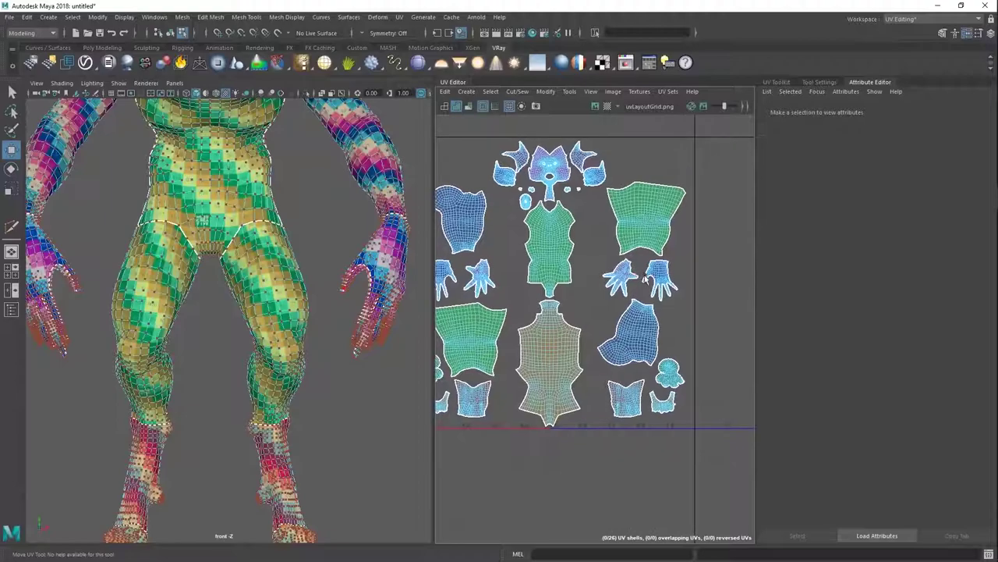
pyautogui.press('w')
pyautogui.click(646, 334)
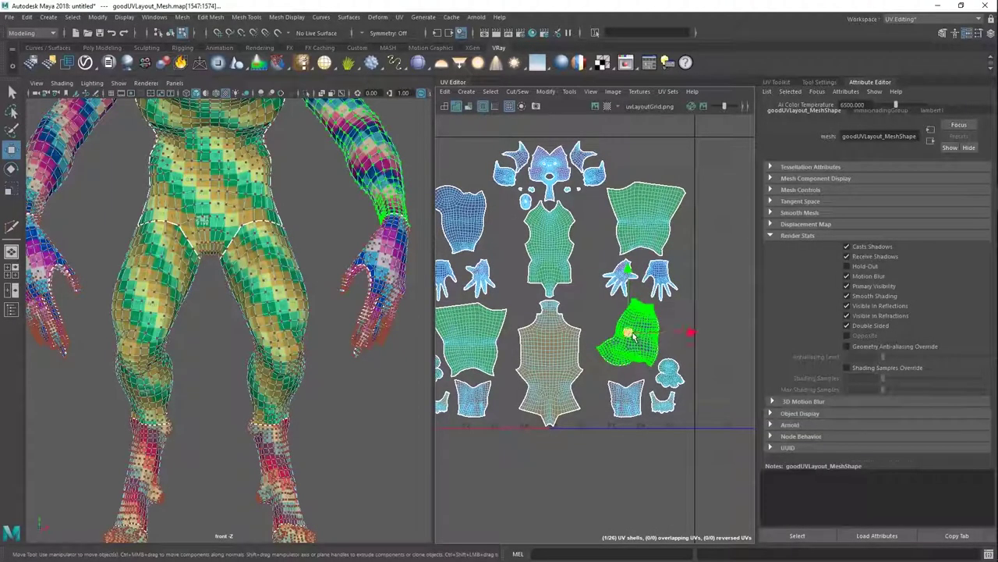
pyautogui.moveTo(628, 334); pyautogui.dragTo(626, 335)
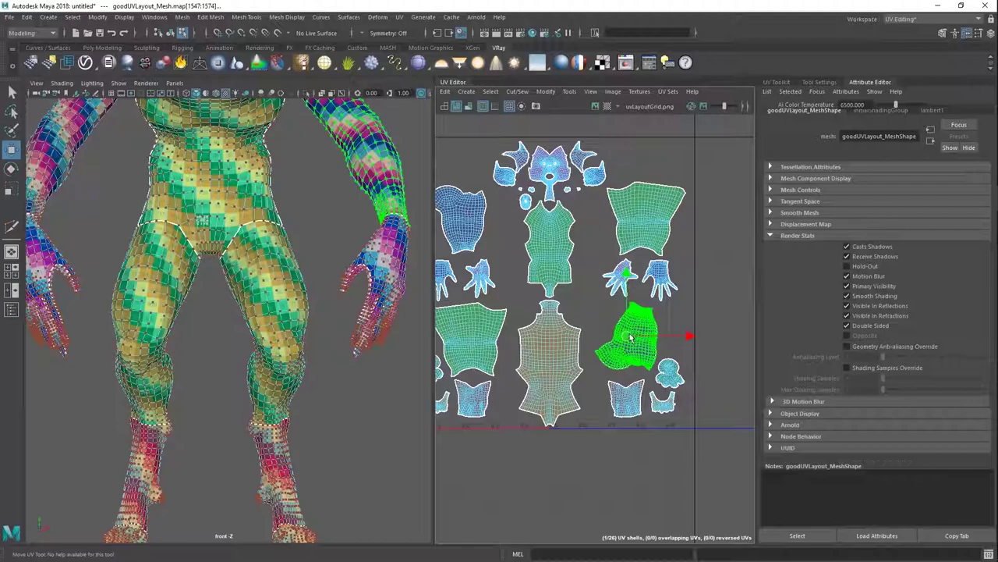
pyautogui.moveTo(629, 336); pyautogui.dragTo(682, 170)
pyautogui.click(644, 215)
pyautogui.moveTo(644, 215); pyautogui.dragTo(628, 359)
pyautogui.click(677, 184)
pyautogui.moveTo(677, 185); pyautogui.dragTo(630, 232)
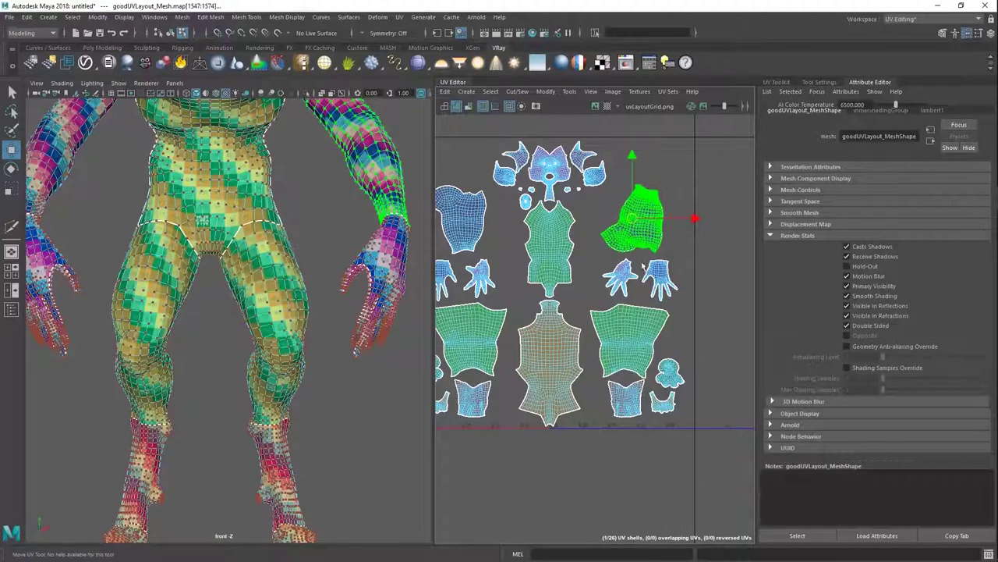
pyautogui.click(632, 332)
pyautogui.moveTo(631, 333); pyautogui.dragTo(636, 341)
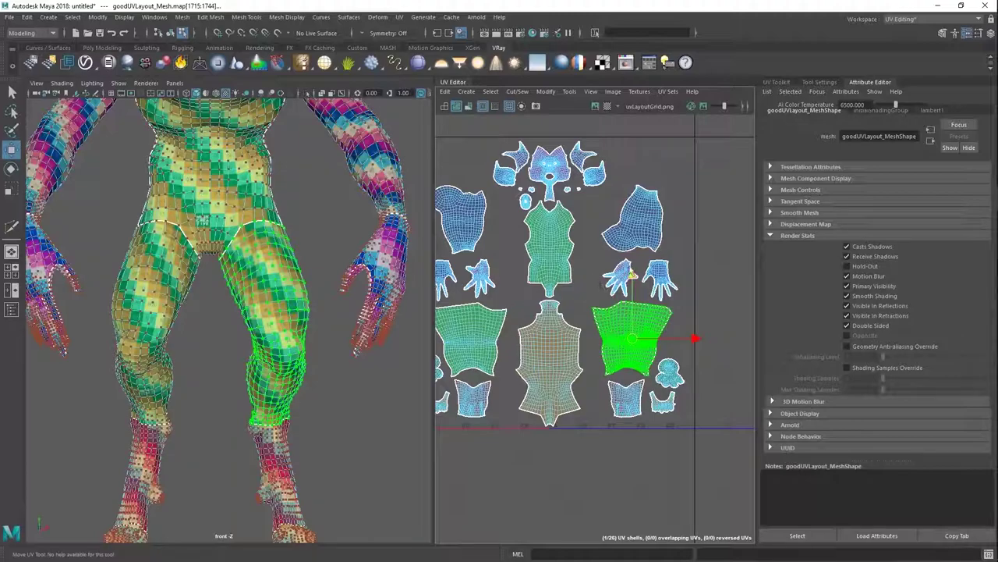
# Rotate the inner hand UV shell in the right half of the layout so its fingers point upward.
pyautogui.scroll(5, 628, 273)
pyautogui.click(577, 259)
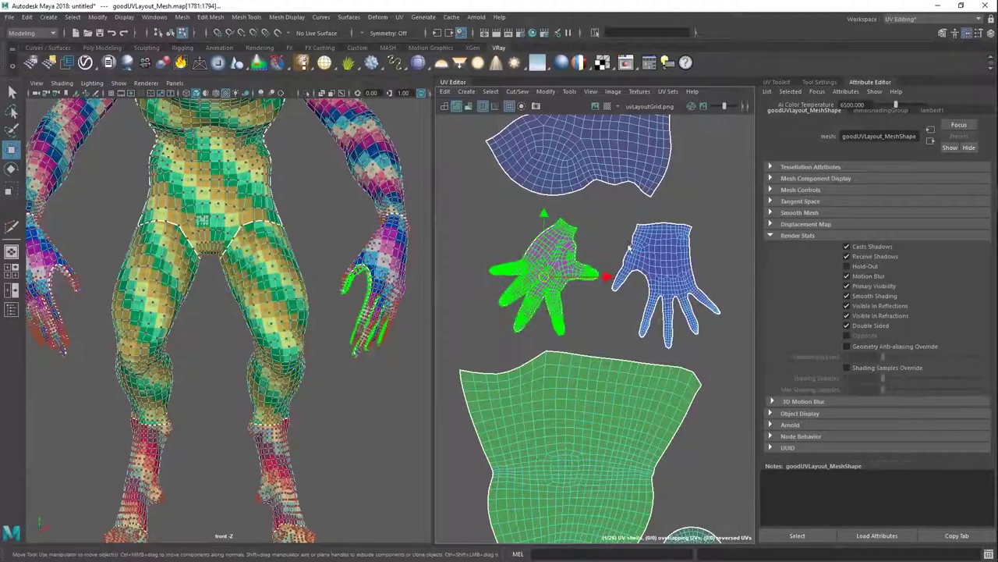
pyautogui.press('e')
pyautogui.moveTo(624, 234); pyautogui.dragTo(584, 265)
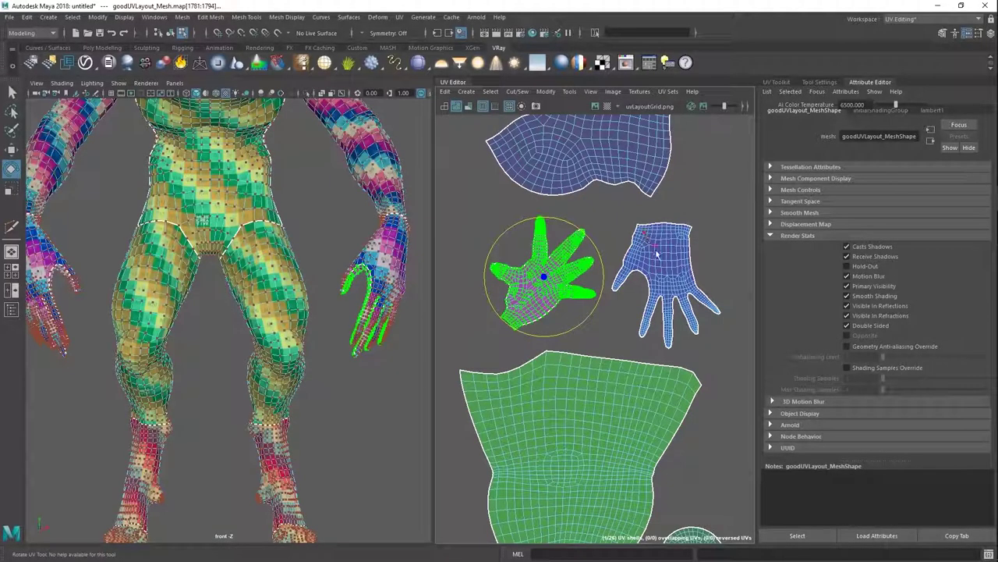
# Select the upper-leg, lower-leg and both foot UV shells in the right half of the layout together.
pyautogui.scroll(-5, 681, 295)
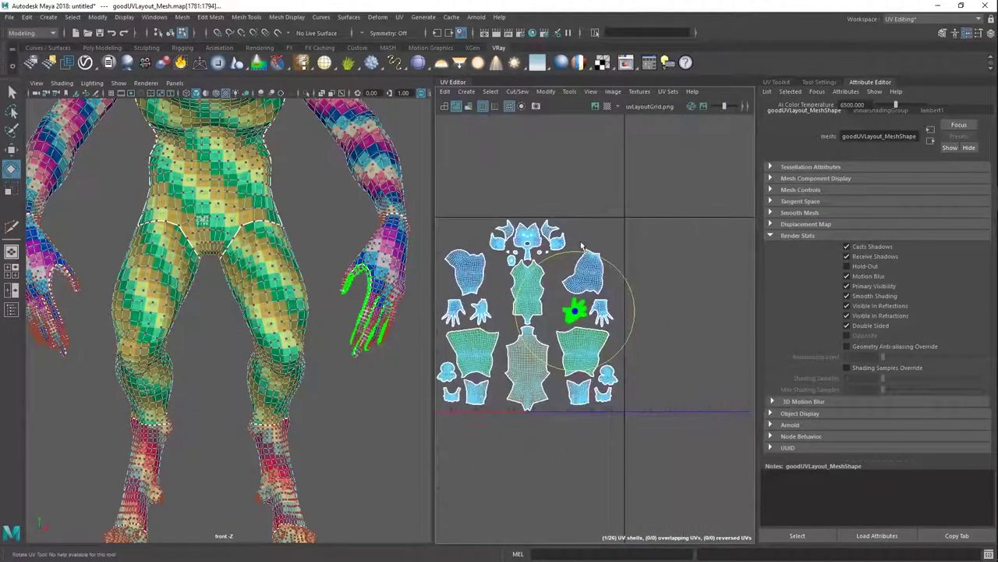
pyautogui.click(589, 351)
pyautogui.doubleClick(588, 351)
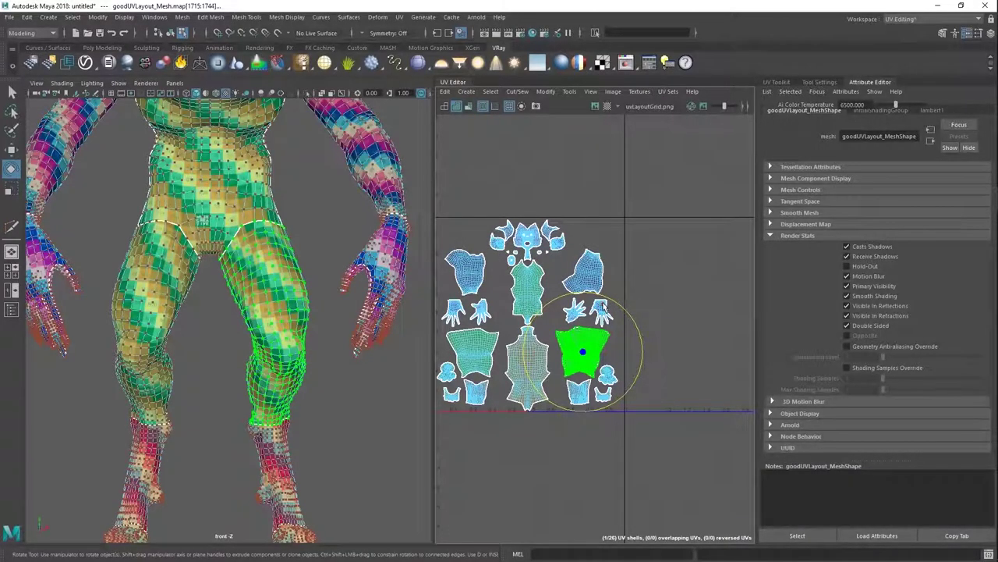
pyautogui.keyDown('alt'); pyautogui.moveTo(651, 288); pyautogui.dragTo(616, 266, button='middle'); pyautogui.keyUp('alt')
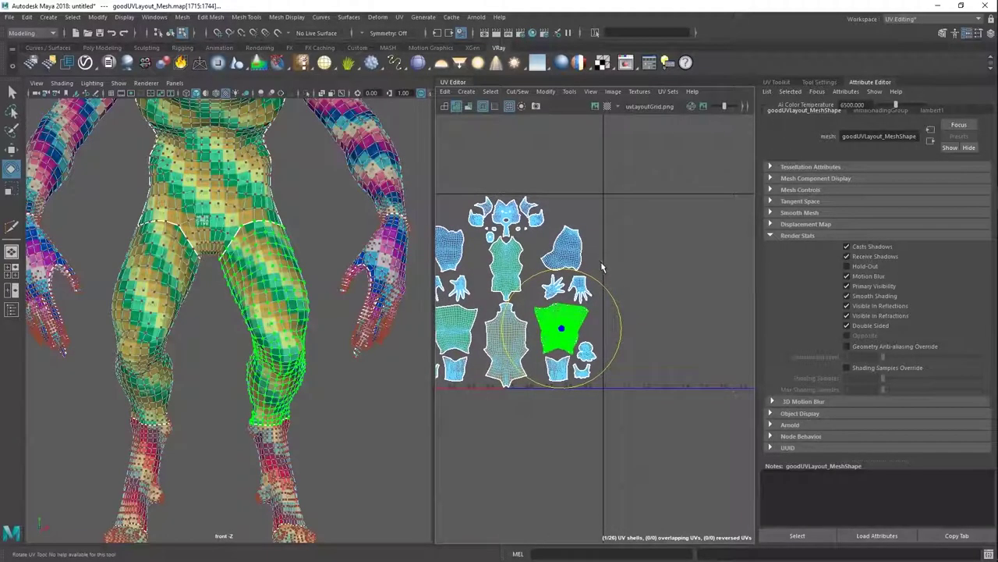
pyautogui.press('q')
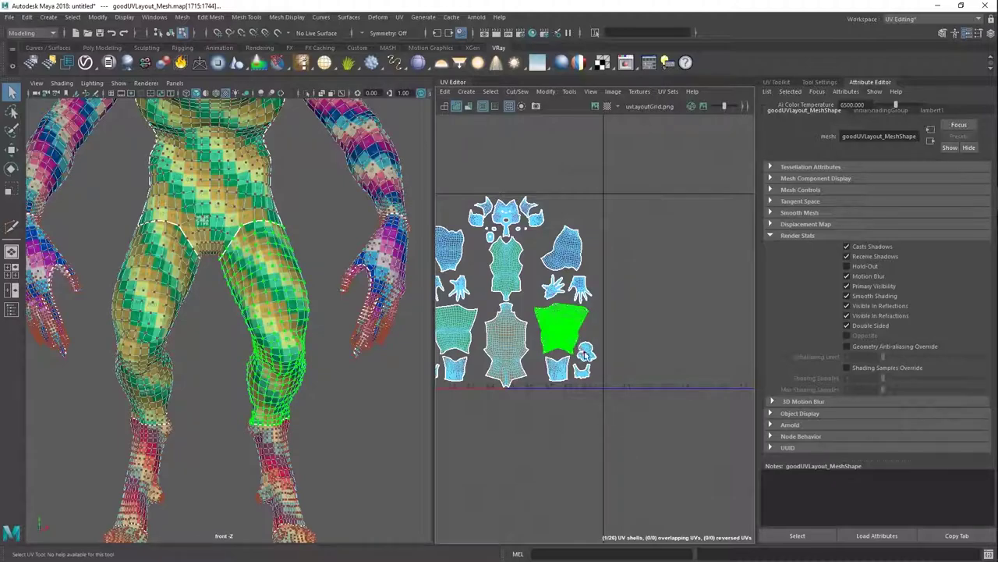
pyautogui.keyDown('shift'); pyautogui.click(587, 353); pyautogui.keyUp('shift')
pyautogui.keyDown('shift'); pyautogui.click(582, 368); pyautogui.keyUp('shift')
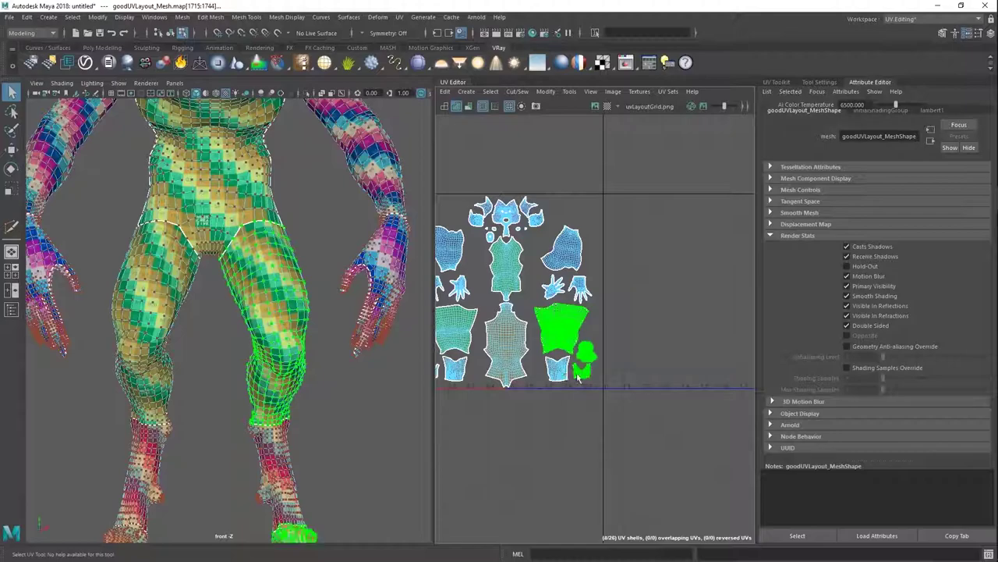
pyautogui.keyDown('shift'); pyautogui.click(564, 373); pyautogui.keyUp('shift')
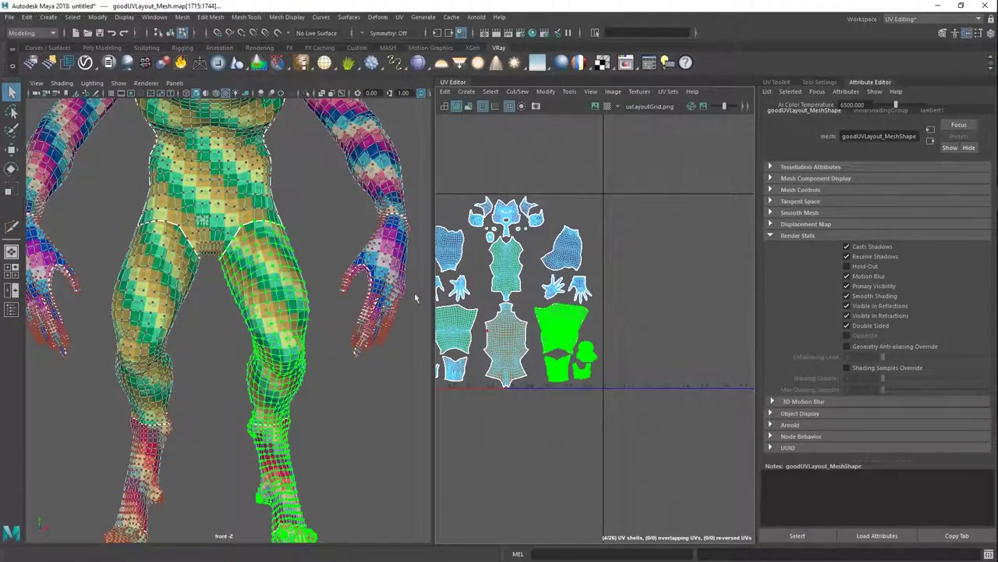
# Scale up the selected leg and foot UV shells and move them into the neighbouring UV tile.
pyautogui.scroll(-6, 368, 296)
pyautogui.keyDown('alt'); pyautogui.moveTo(637, 283); pyautogui.dragTo(646, 259, button='middle'); pyautogui.keyUp('alt')
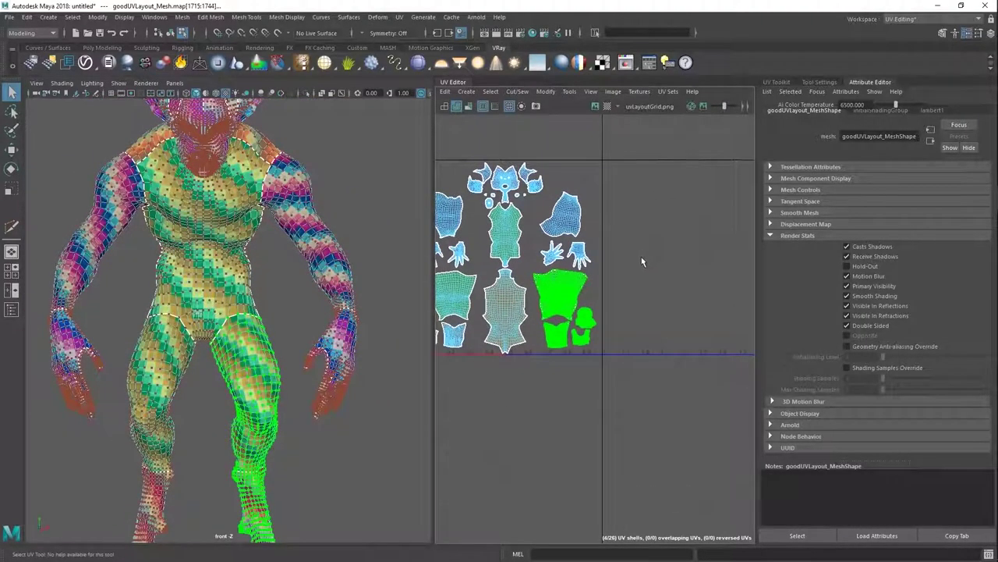
pyautogui.keyDown('alt'); pyautogui.moveTo(640, 269); pyautogui.dragTo(611, 277, button='right'); pyautogui.keyUp('alt')
pyautogui.press('r')
pyautogui.moveTo(617, 300); pyautogui.dragTo(741, 241, button='middle')
pyautogui.press('w')
pyautogui.press('r')
pyautogui.press('w')
pyautogui.moveTo(437, 171); pyautogui.dragTo(603, 414)
pyautogui.moveTo(568, 173); pyautogui.dragTo(583, 146)
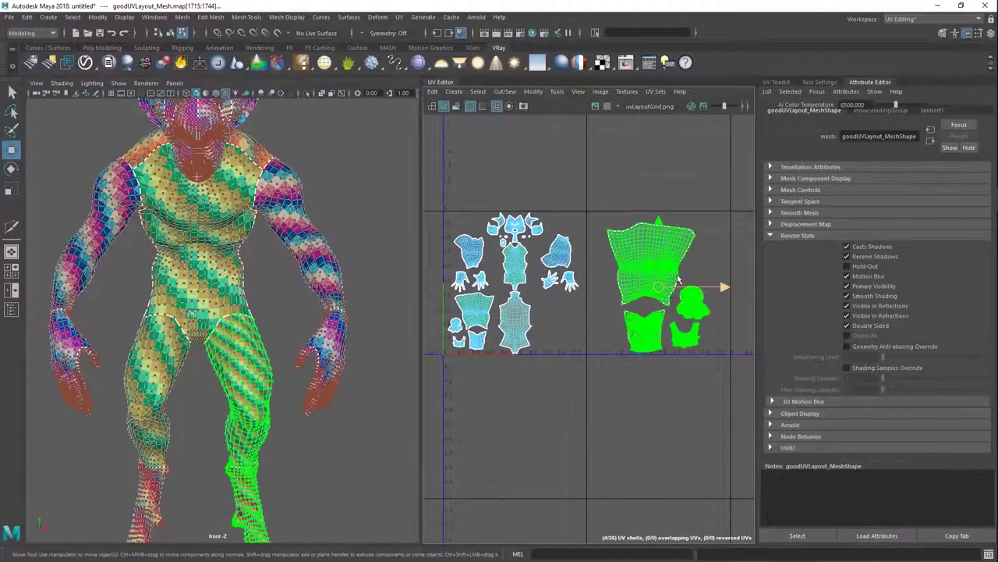
# Select all shells in the second UV tile, compare their checker scale on the model's two legs, and clear the selection.
pyautogui.keyDown('alt'); pyautogui.moveTo(670, 275); pyautogui.dragTo(648, 273, button='middle'); pyautogui.keyUp('alt')
pyautogui.click(688, 361)
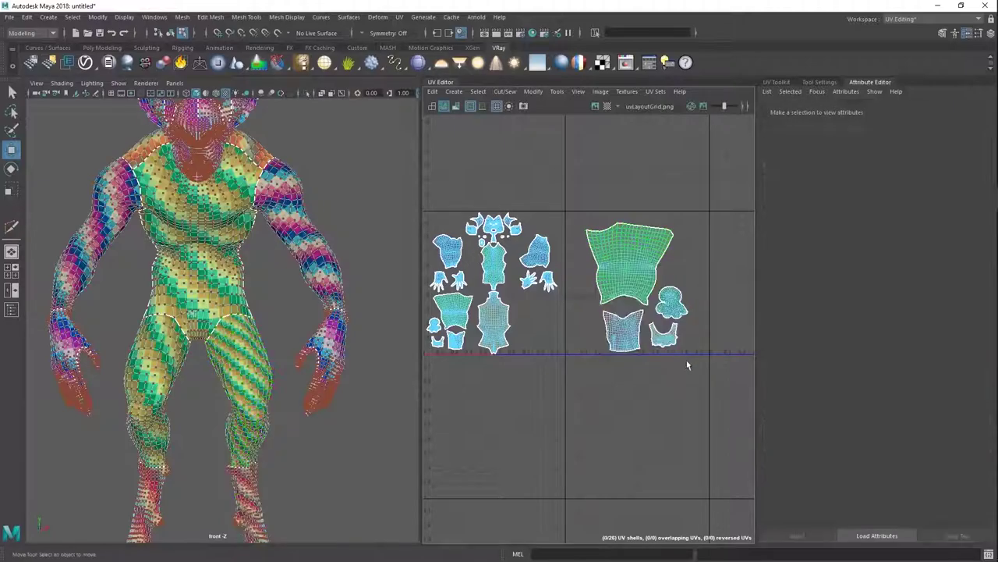
pyautogui.moveTo(719, 374); pyautogui.dragTo(575, 187)
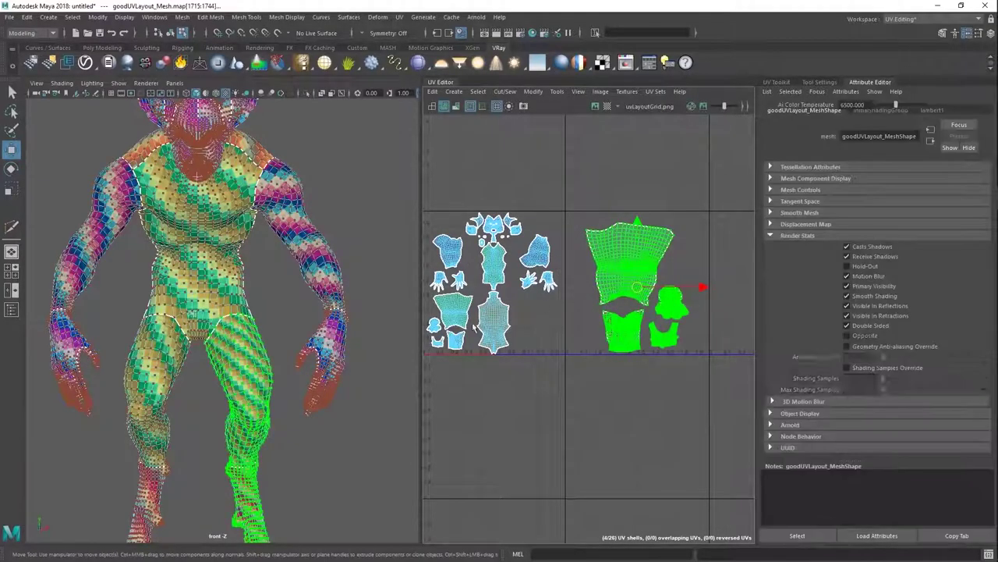
pyautogui.keyDown('alt'); pyautogui.moveTo(235, 268); pyautogui.dragTo(217, 174, button='middle'); pyautogui.keyUp('alt')
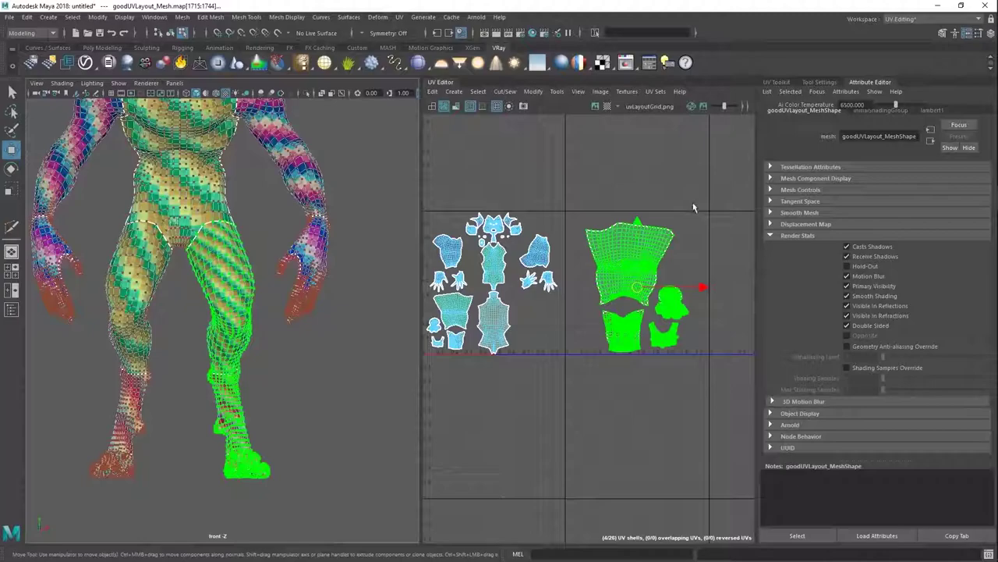
pyautogui.click(696, 255)
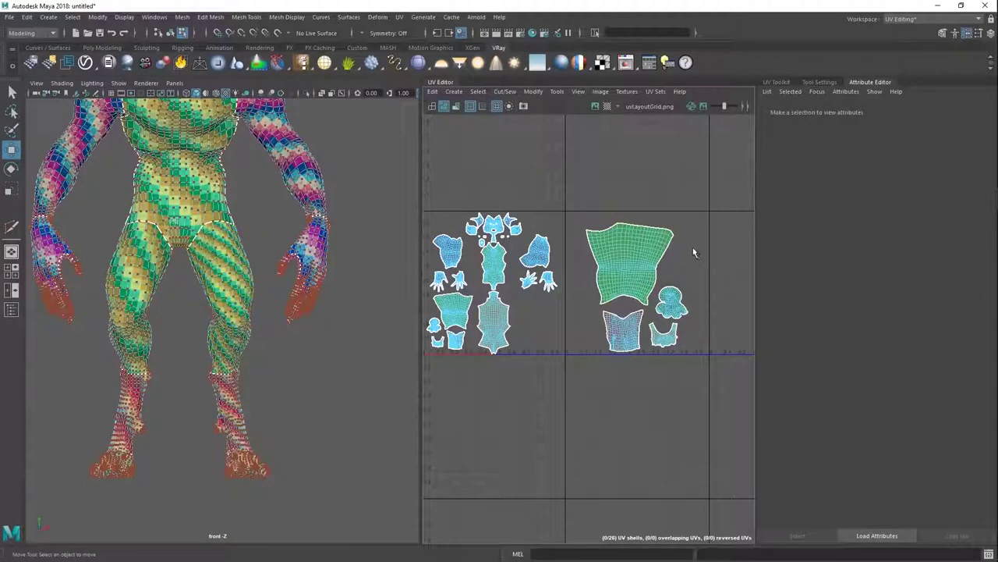
# Move the outer hand shell into the second UV tile beside the leg, and select every shell in that tile.
pyautogui.click(550, 283)
pyautogui.moveTo(550, 284); pyautogui.dragTo(578, 277)
pyautogui.moveTo(723, 179); pyautogui.dragTo(558, 410)
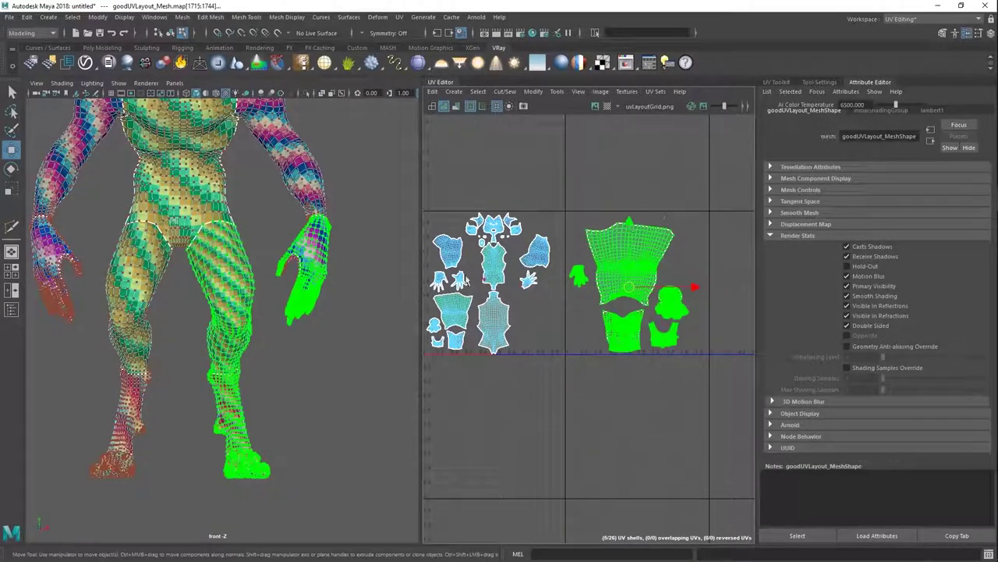
# Move one horn-shaped head shell and a small foot shell from the opposite side into the second UV tile.
pyautogui.click(479, 222)
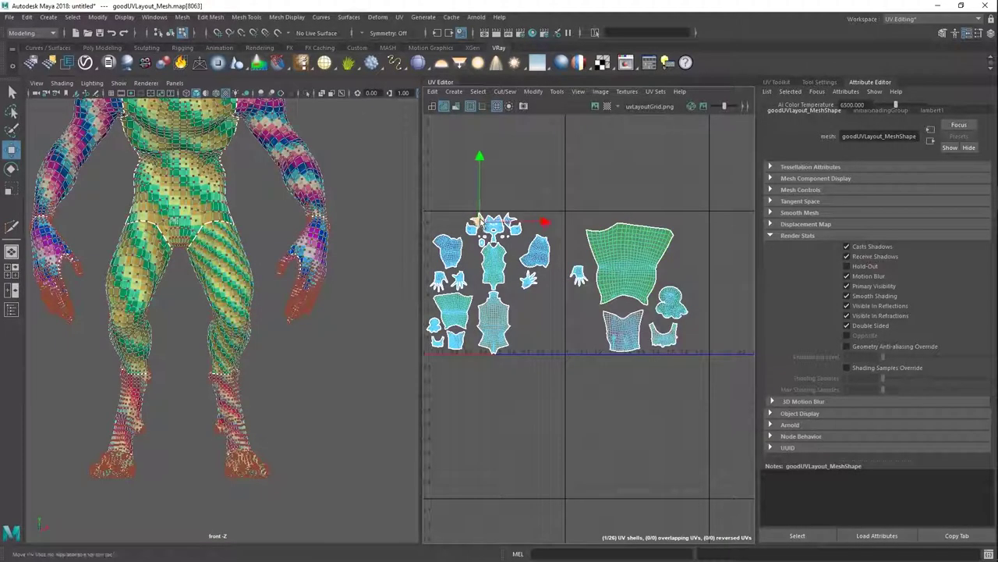
pyautogui.moveTo(480, 222); pyautogui.dragTo(572, 333)
pyautogui.press('q')
pyautogui.doubleClick(478, 222)
pyautogui.press('w')
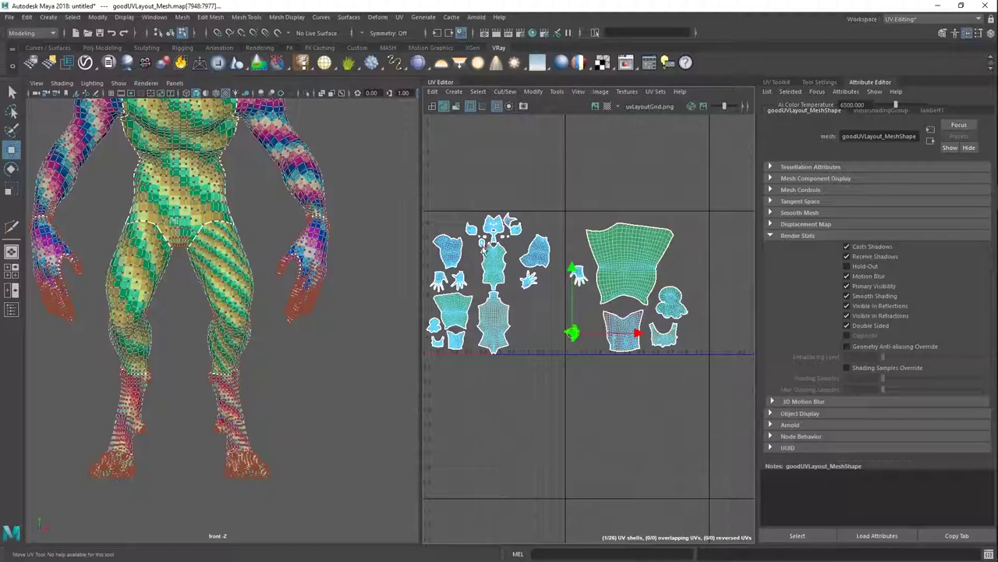
pyautogui.click(438, 344)
pyautogui.moveTo(442, 351); pyautogui.dragTo(588, 312)
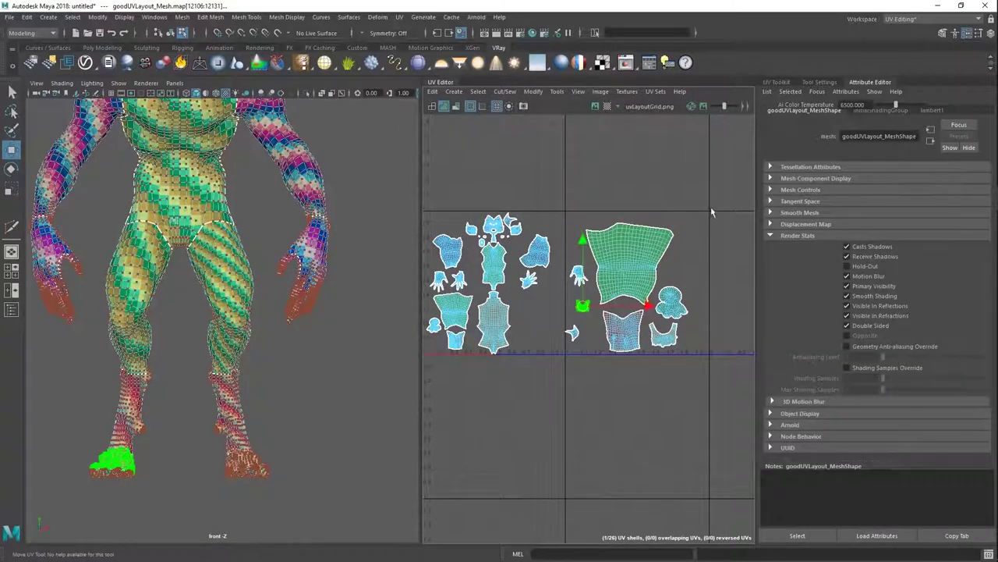
# Select all shells in the second UV tile, isolate them in the viewport to examine the parts they cover, and end isolation.
pyautogui.moveTo(641, 353); pyautogui.dragTo(563, 404)
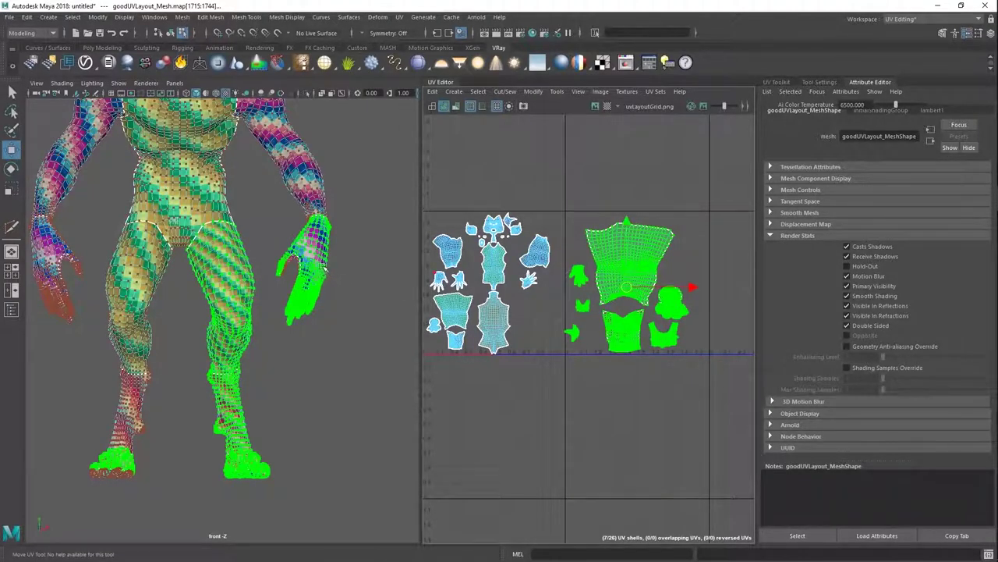
pyautogui.scroll(10, 290, 318)
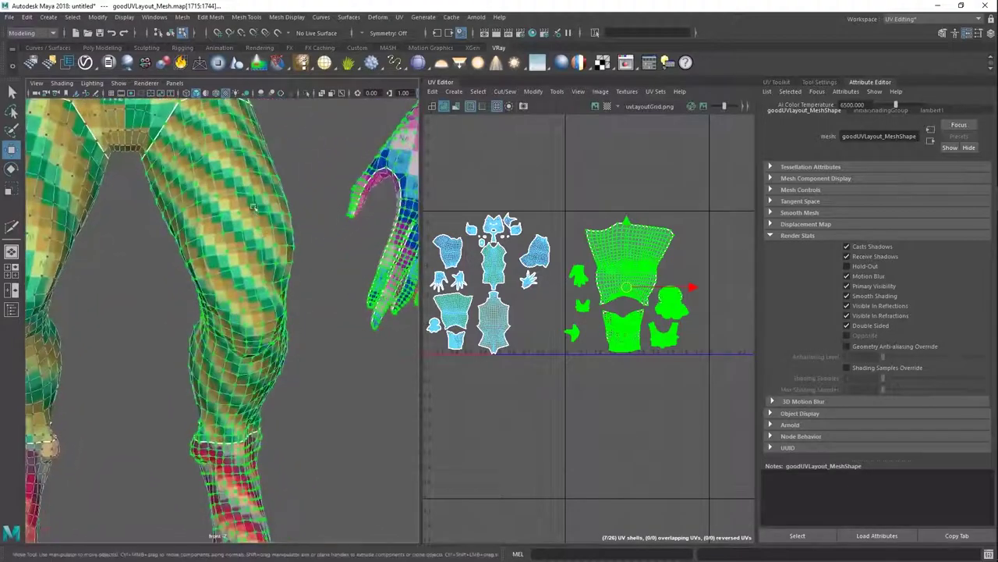
pyautogui.scroll(5, 274, 268)
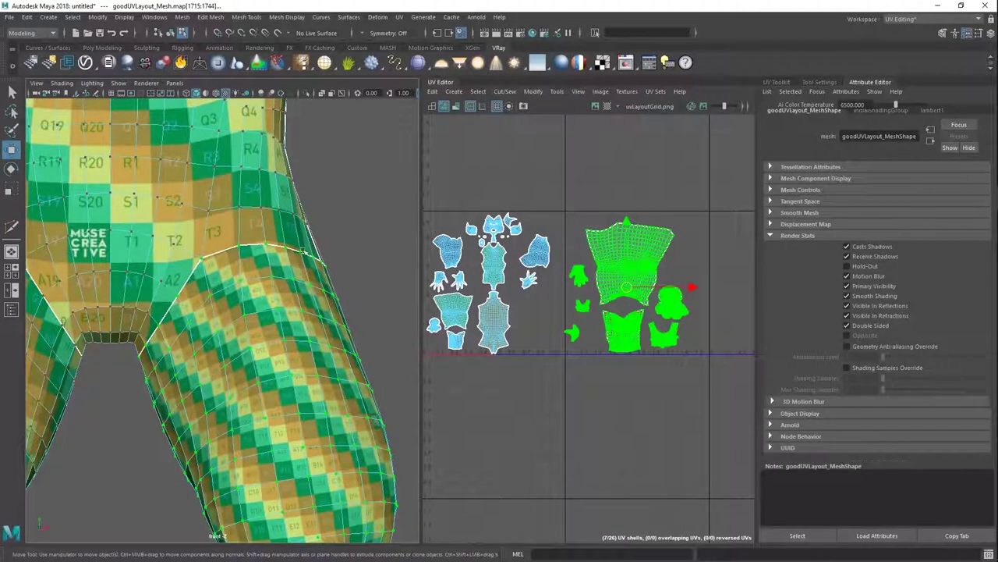
pyautogui.hotkey('ctrl', '1')
pyautogui.scroll(-3, 301, 362)
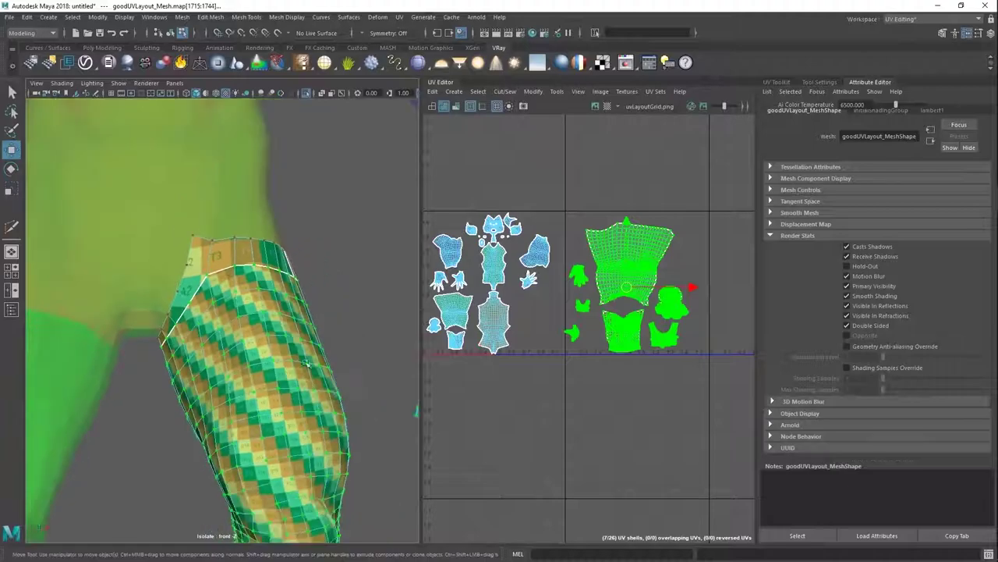
pyautogui.keyDown('alt'); pyautogui.moveTo(301, 363); pyautogui.dragTo(284, 360, button='right'); pyautogui.keyUp('alt')
pyautogui.keyDown('alt'); pyautogui.moveTo(284, 360); pyautogui.dragTo(274, 300, button='middle'); pyautogui.keyUp('alt')
pyautogui.keyDown('alt'); pyautogui.moveTo(275, 301); pyautogui.dragTo(254, 296, button='right'); pyautogui.keyUp('alt')
pyautogui.keyDown('alt'); pyautogui.moveTo(254, 296); pyautogui.dragTo(313, 326); pyautogui.keyUp('alt')
pyautogui.scroll(-3, 314, 327)
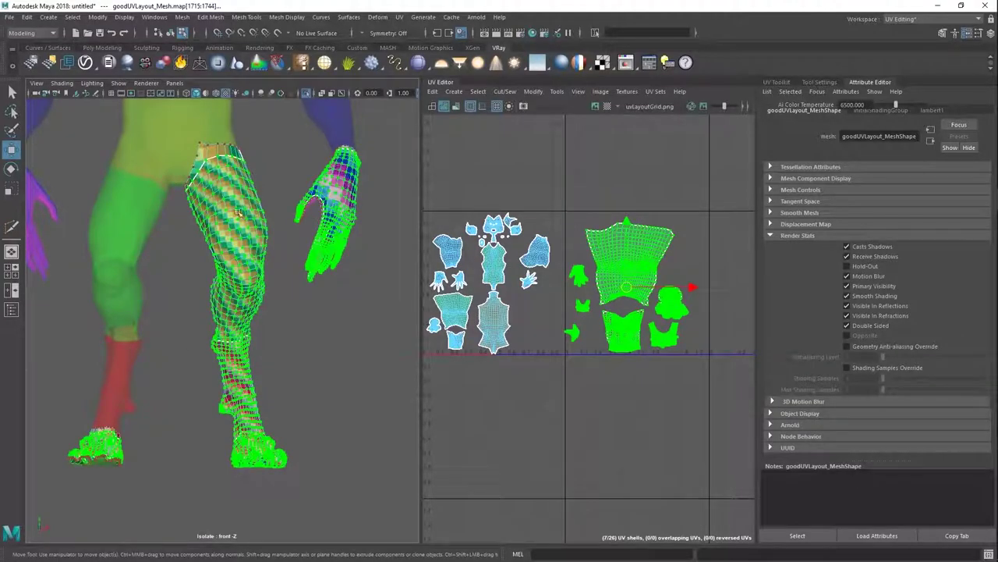
pyautogui.hotkey('ctrl', '1')
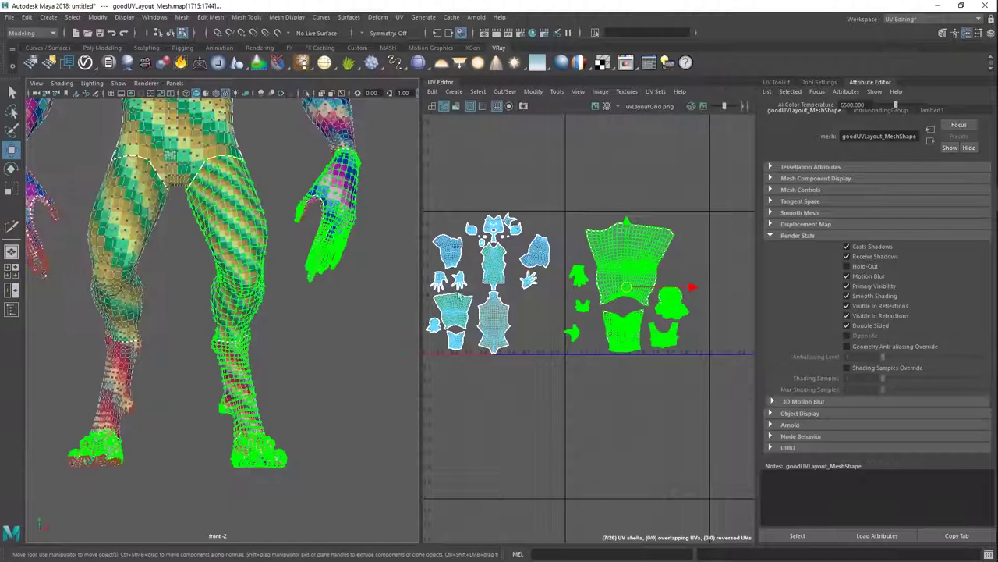
# Select only the upper-leg and lower-leg shells in the second UV tile, and toggle their isolation in the viewport.
pyautogui.click(727, 390)
pyautogui.click(645, 277)
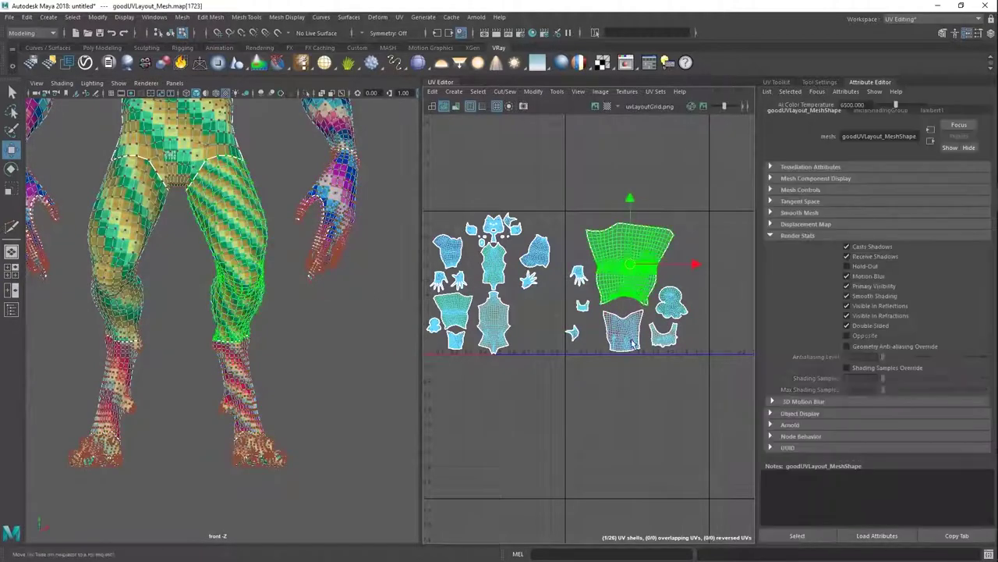
pyautogui.keyDown('shift'); pyautogui.click(630, 340); pyautogui.keyUp('shift')
pyautogui.hotkey('ctrl', '1')
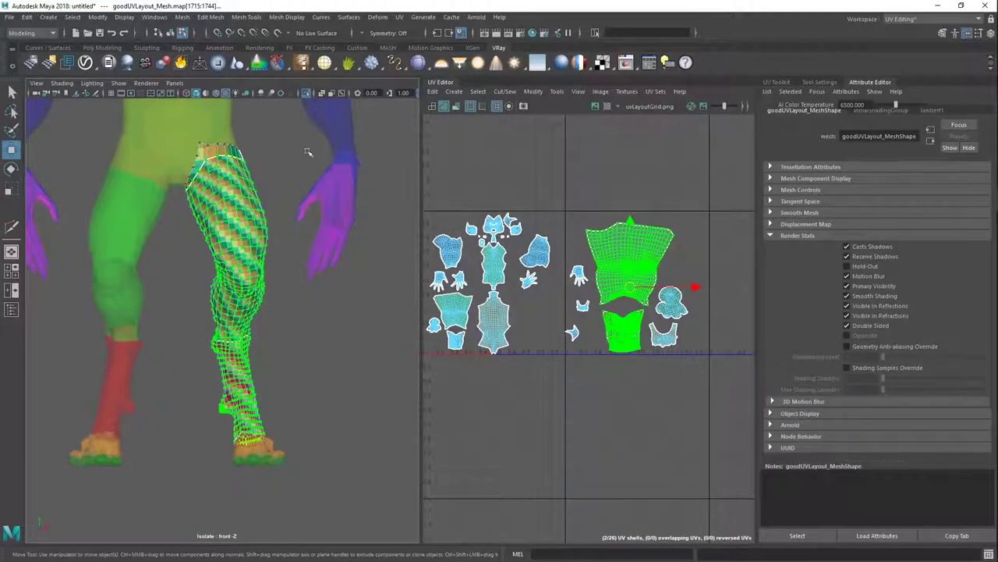
pyautogui.hotkey('ctrl', '1')
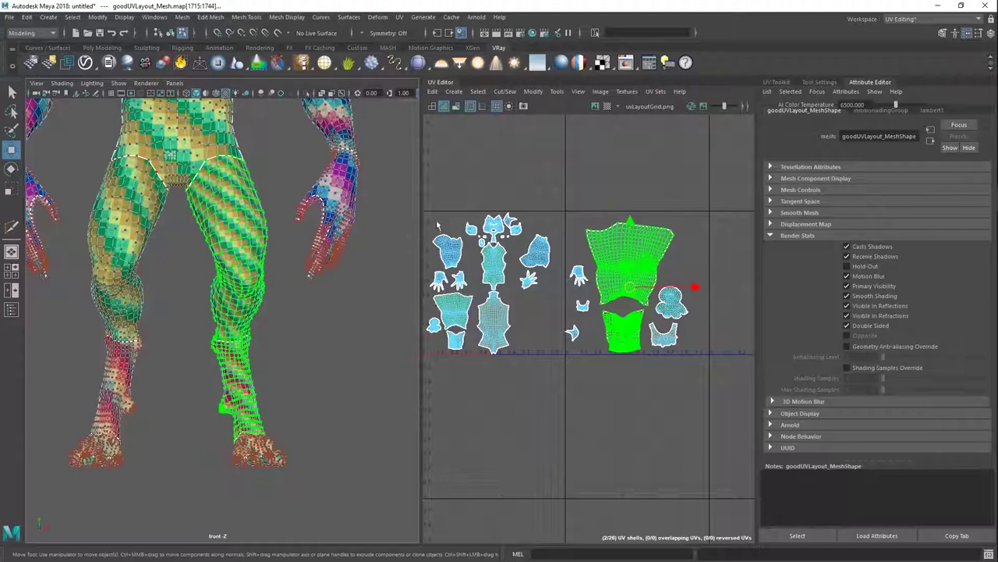
# Switch to Mari, examine the wood texture on the character, and show the model beside its UV layout.
pyautogui.hotkey('alt', 'Tab')
pyautogui.click(669, 290)
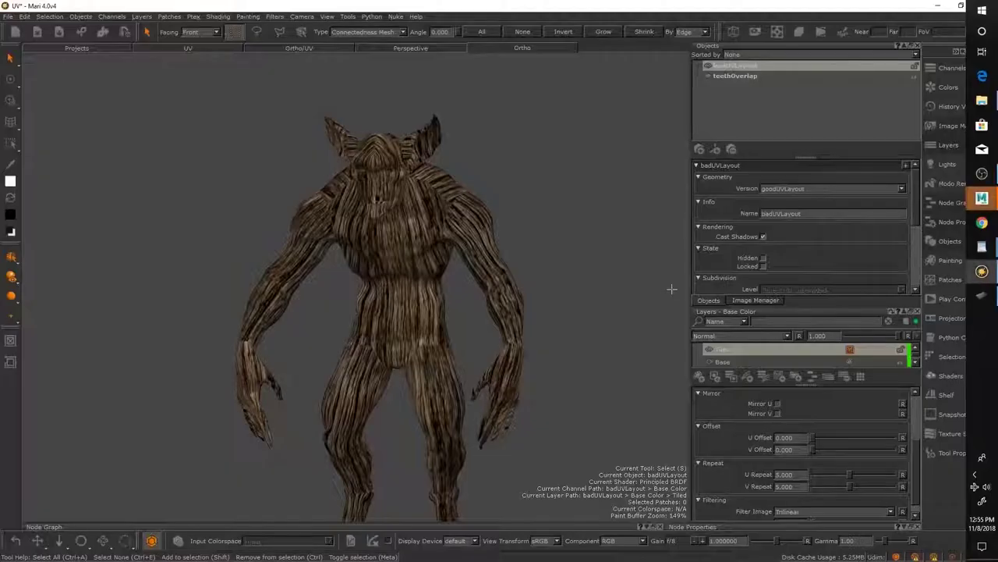
pyautogui.keyDown('alt'); pyautogui.moveTo(464, 189); pyautogui.dragTo(432, 184, button='middle'); pyautogui.keyUp('alt')
pyautogui.keyDown('alt'); pyautogui.moveTo(431, 184); pyautogui.dragTo(456, 199, button='right'); pyautogui.keyUp('alt')
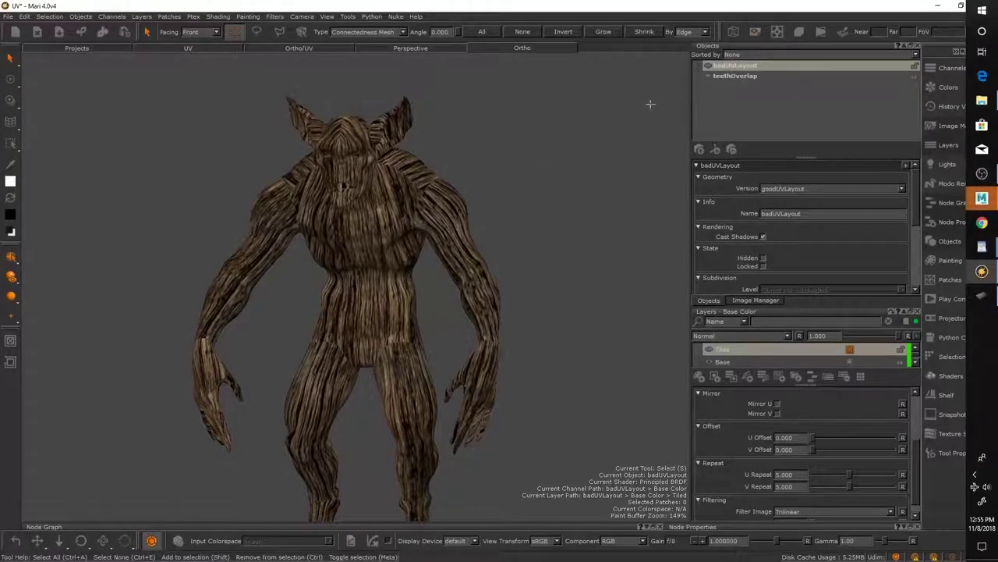
pyautogui.click(305, 46)
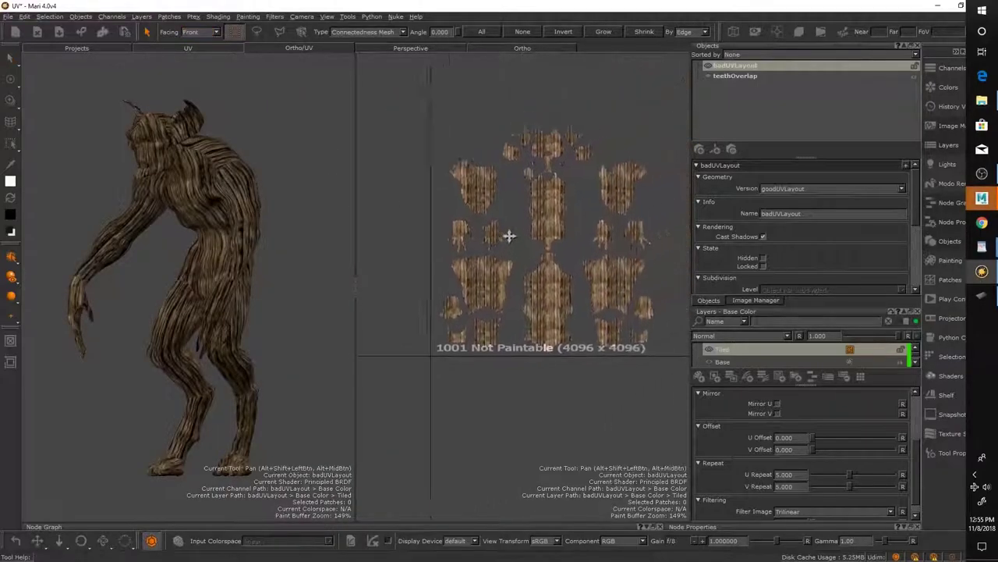
# Switch the character's geometry version to badUVLayout.obj.
pyautogui.keyDown('alt'); pyautogui.moveTo(505, 235); pyautogui.dragTo(496, 234, button='middle'); pyautogui.keyUp('alt')
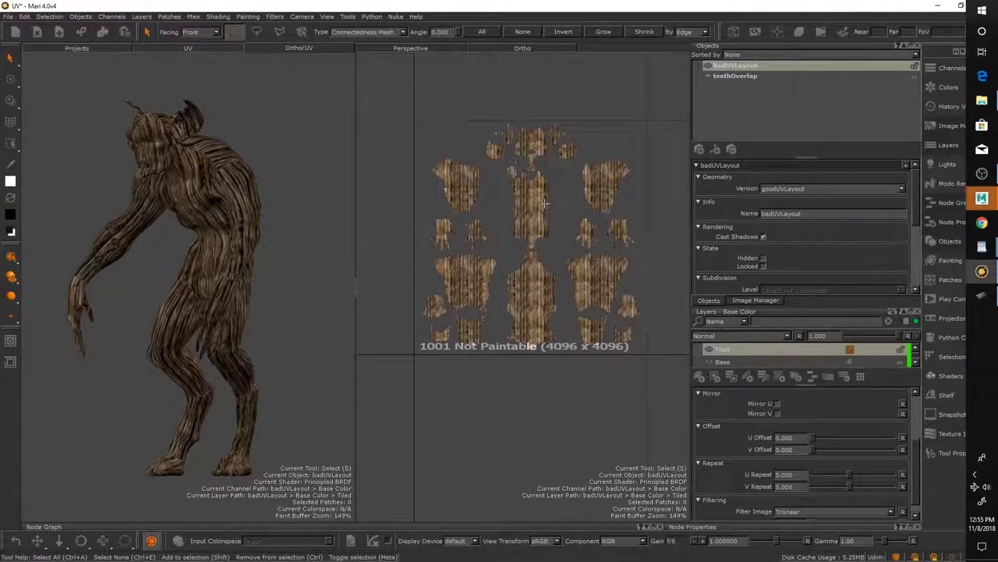
pyautogui.keyDown('alt'); pyautogui.moveTo(250, 258); pyautogui.dragTo(262, 251); pyautogui.keyUp('alt')
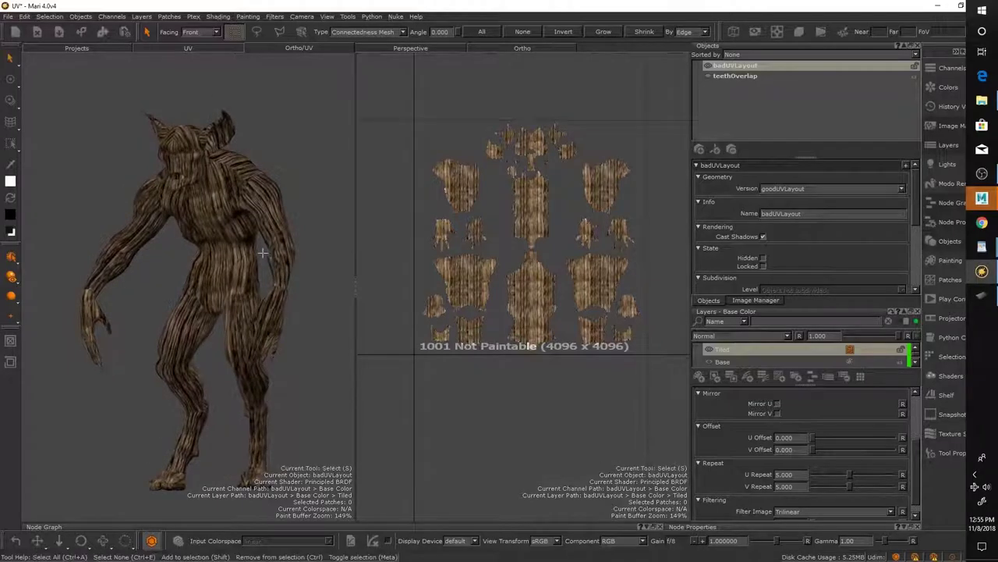
pyautogui.click(784, 188)
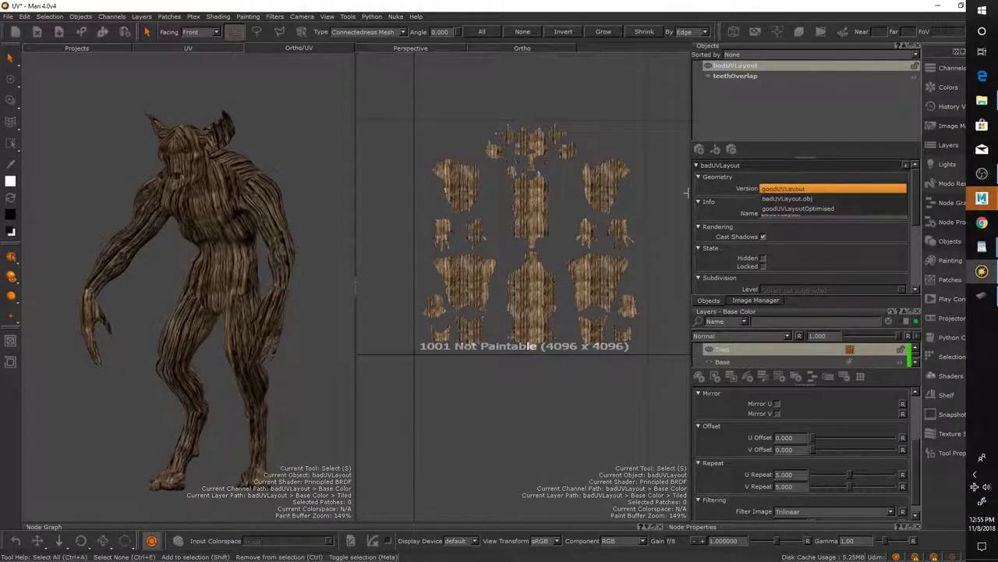
pyautogui.click(787, 199)
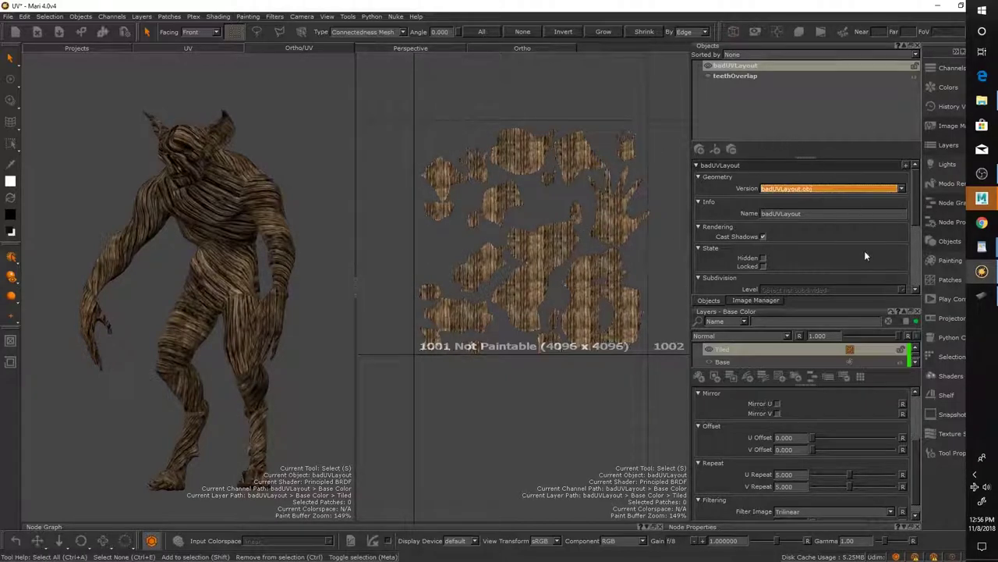
# Hide the Tiled wood layer and add a new paint layer above it.
pyautogui.click(709, 352)
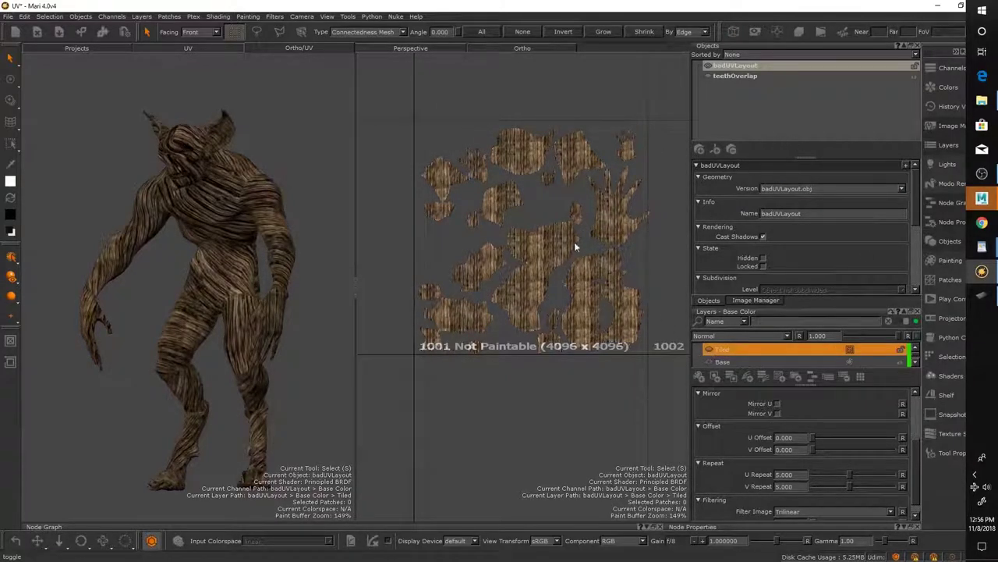
pyautogui.keyDown('alt'); pyautogui.moveTo(551, 256); pyautogui.dragTo(589, 267, button='right'); pyautogui.keyUp('alt')
pyautogui.keyDown('alt'); pyautogui.moveTo(589, 268); pyautogui.dragTo(556, 286, button='middle'); pyautogui.keyUp('alt')
pyautogui.scroll(-5, 556, 287)
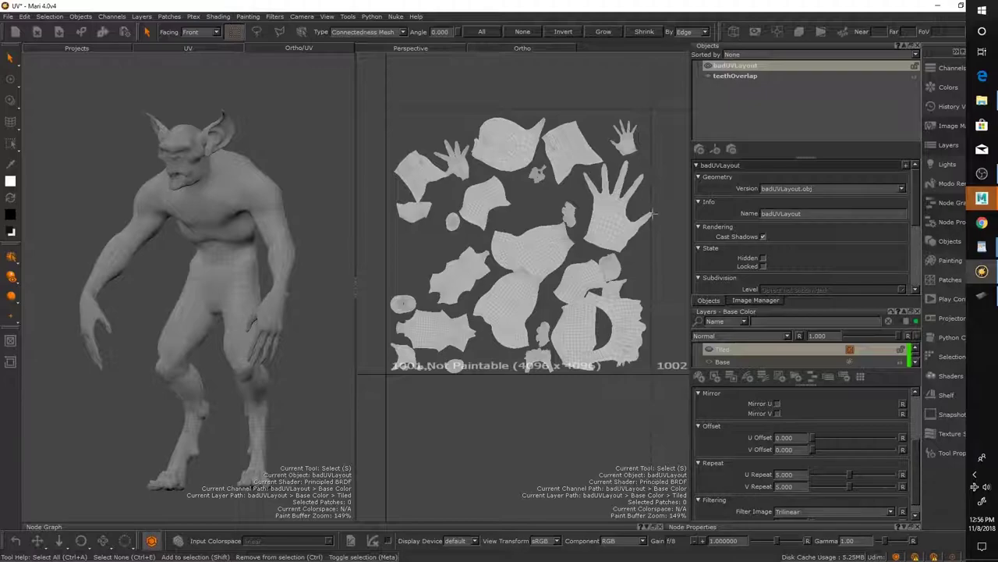
pyautogui.click(700, 376)
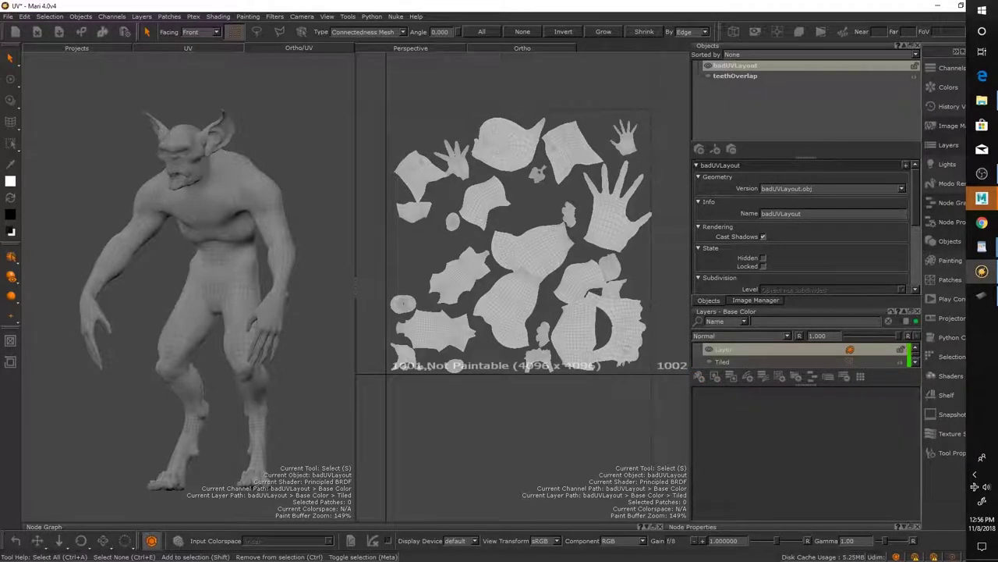
# Reduce the paint brush radius to about 8 and paint a white line down the centre of the face shell in the UV view.
pyautogui.press('p')
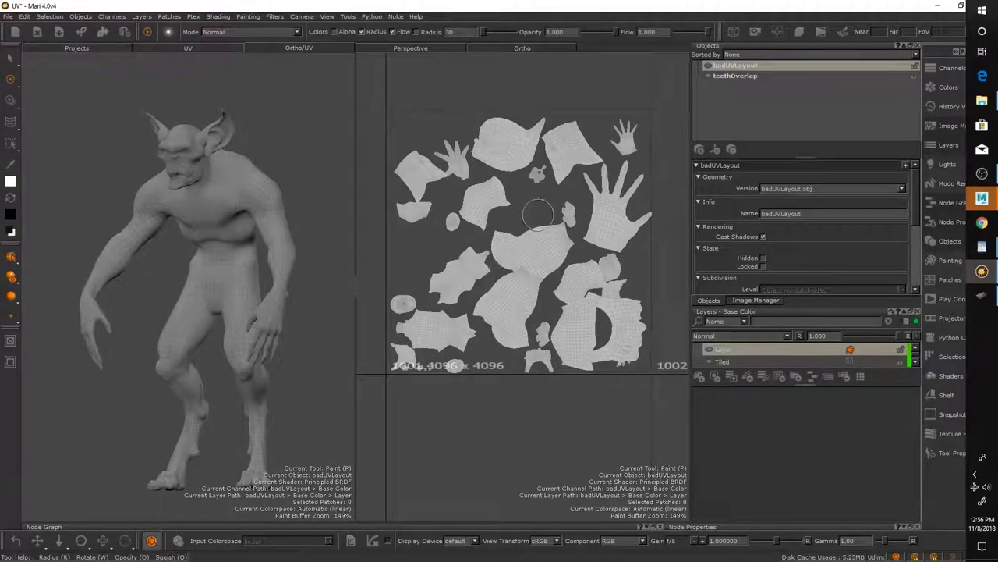
pyautogui.keyDown('alt'); pyautogui.moveTo(547, 150); pyautogui.dragTo(578, 97, button='right'); pyautogui.keyUp('alt')
pyautogui.keyDown('alt'); pyautogui.moveTo(578, 98); pyautogui.dragTo(558, 308, button='middle'); pyautogui.keyUp('alt')
pyautogui.keyDown('alt'); pyautogui.moveTo(550, 183); pyautogui.dragTo(574, 149, button='right'); pyautogui.keyUp('alt')
pyautogui.keyDown('alt'); pyautogui.moveTo(575, 149); pyautogui.dragTo(535, 294, button='middle'); pyautogui.keyUp('alt')
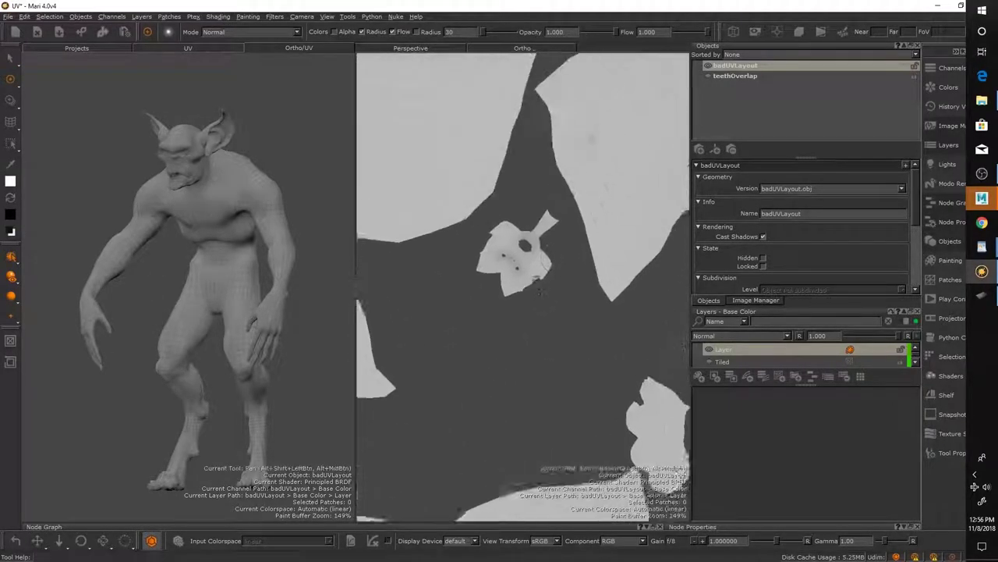
pyautogui.scroll(5, 533, 294)
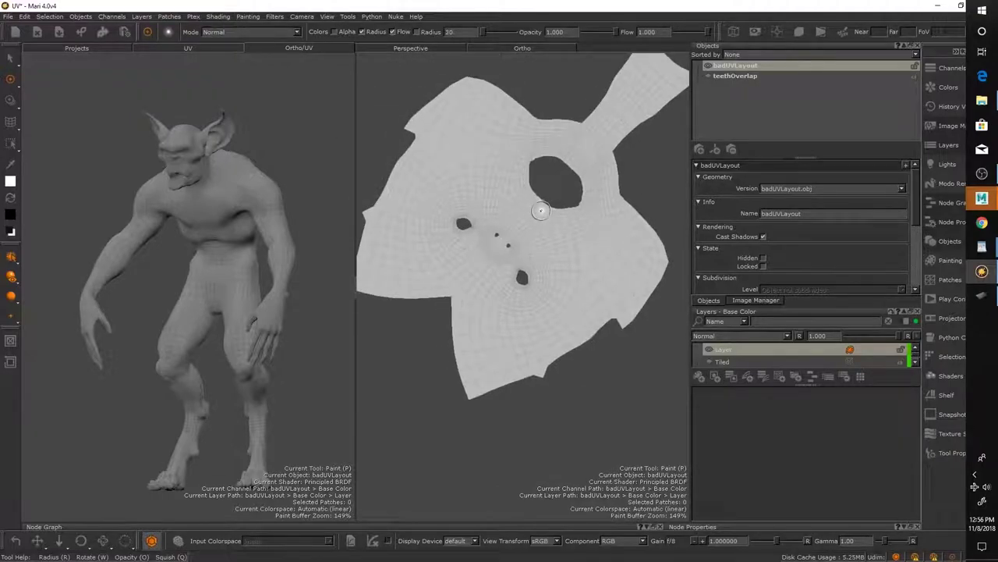
pyautogui.press('r')
pyautogui.moveTo(540, 211)
pyautogui.mouseDown()
pyautogui.moveTo(456, 297)
pyautogui.moveTo(534, 207)
pyautogui.moveTo(476, 267)
pyautogui.moveTo(510, 224)
pyautogui.moveTo(465, 291)
pyautogui.mouseUp()
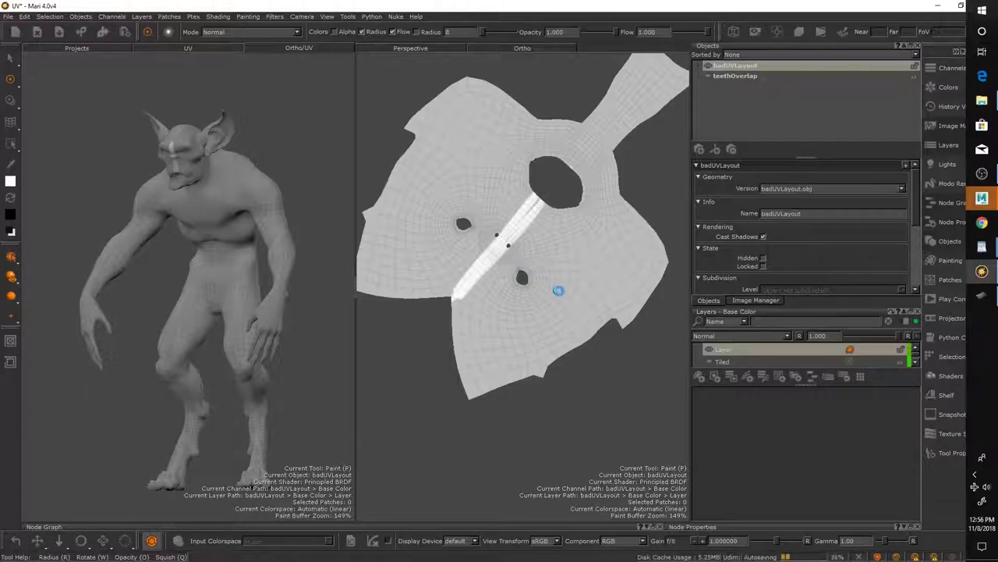
# Try white strokes on the upper and lower halves of the large arm shell in the UV view, undoing each one.
pyautogui.keyDown('alt'); pyautogui.moveTo(566, 298); pyautogui.dragTo(451, 232, button='right'); pyautogui.keyUp('alt')
pyautogui.scroll(-5, 566, 240)
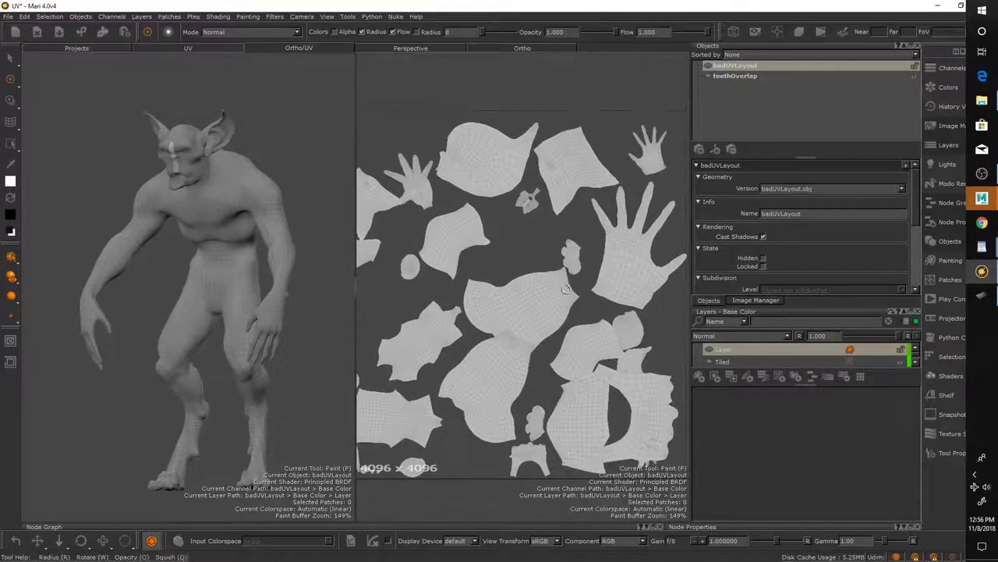
pyautogui.moveTo(567, 289)
pyautogui.mouseDown()
pyautogui.moveTo(574, 285)
pyautogui.moveTo(494, 331)
pyautogui.mouseUp()
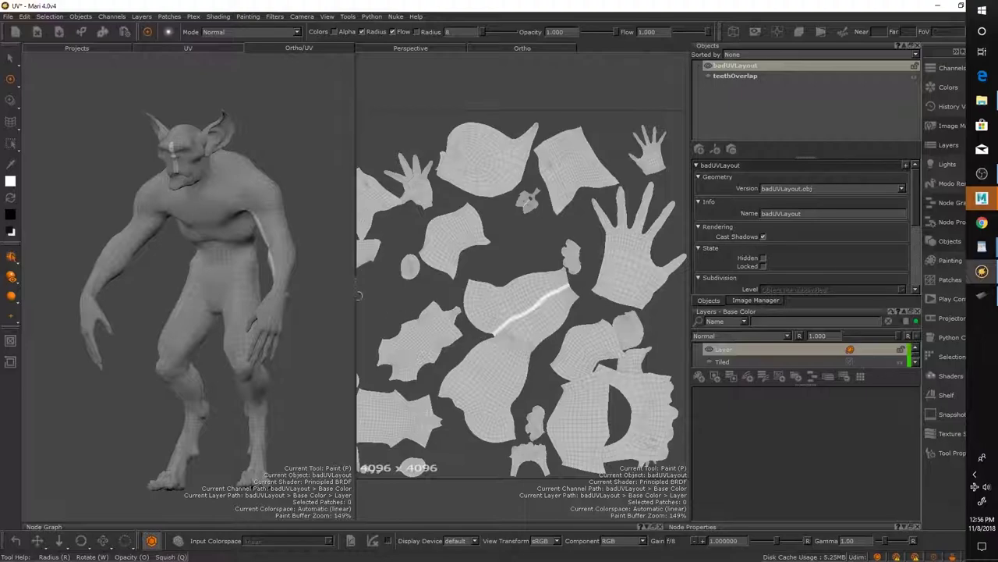
pyautogui.hotkey('ctrl', 'z')
pyautogui.moveTo(509, 350)
pyautogui.keyDown('alt'); pyautogui.mouseDown(button='middle')
pyautogui.moveTo(564, 274)
pyautogui.moveTo(598, 282)
pyautogui.mouseUp(button='middle'); pyautogui.keyUp('alt')
pyautogui.moveTo(538, 356)
pyautogui.mouseDown()
pyautogui.moveTo(422, 343)
pyautogui.moveTo(515, 362)
pyautogui.mouseUp()
pyautogui.hotkey('ctrl', 'z')
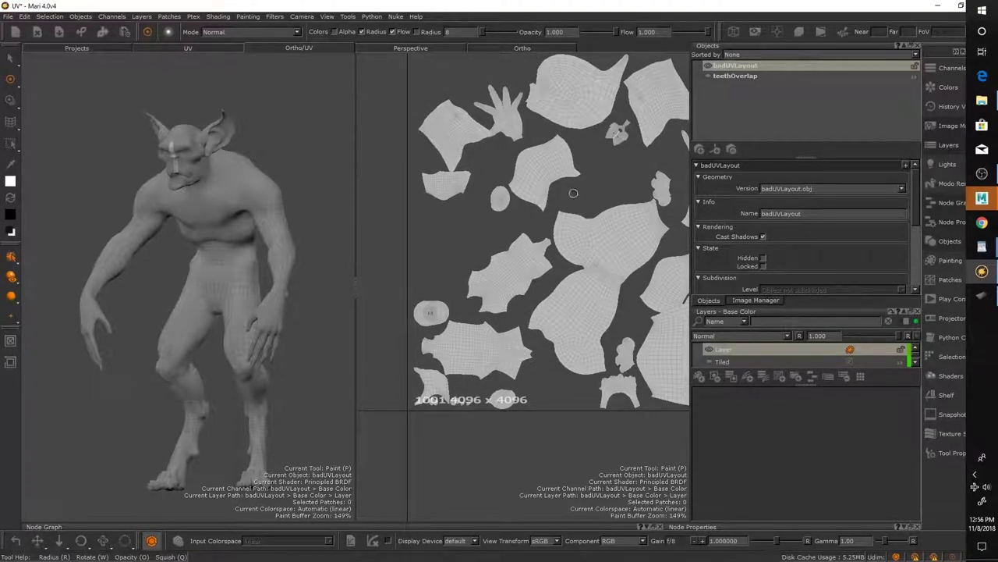
# Try a diagonal white stroke across the spiky-edged shell beside the arm shell, undo it, and repeat the test.
pyautogui.moveTo(528, 294); pyautogui.dragTo(517, 302, button='middle')
pyautogui.moveTo(537, 252); pyautogui.dragTo(500, 283)
pyautogui.hotkey('ctrl', 'z')
pyautogui.moveTo(540, 248)
pyautogui.mouseDown()
pyautogui.moveTo(470, 312)
pyautogui.moveTo(524, 267)
pyautogui.moveTo(484, 257)
pyautogui.moveTo(507, 264)
pyautogui.moveTo(504, 275)
pyautogui.mouseUp()
pyautogui.hotkey('ctrl', 'z')
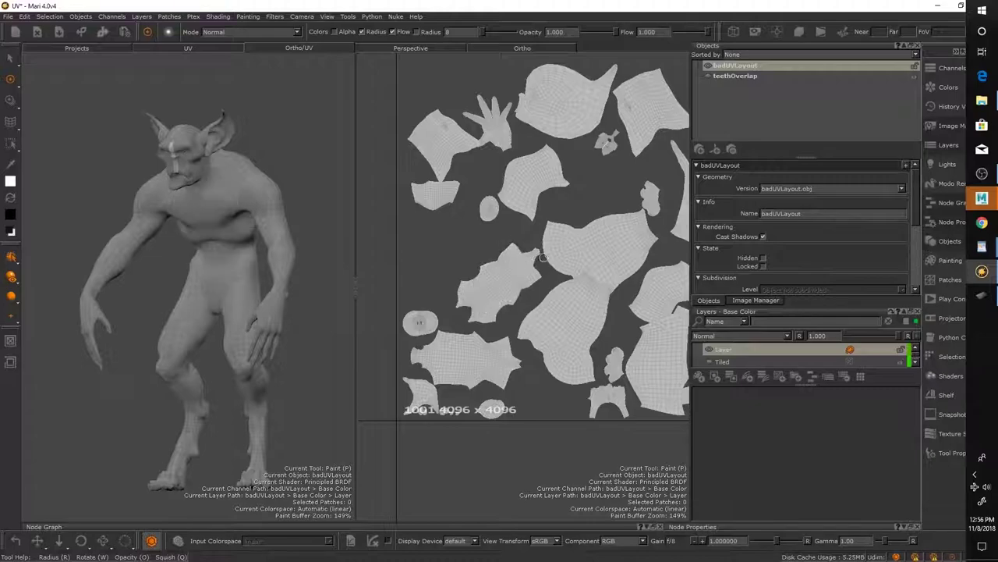
# Paint white test strokes at the narrow middle of the arm shell, discard them, and repaint a smaller patch there.
pyautogui.moveTo(542, 283)
pyautogui.keyDown('alt'); pyautogui.mouseDown(button='middle')
pyautogui.moveTo(528, 273)
pyautogui.moveTo(527, 281)
pyautogui.mouseUp(button='middle'); pyautogui.keyUp('alt')
pyautogui.scroll(-2, 514, 277)
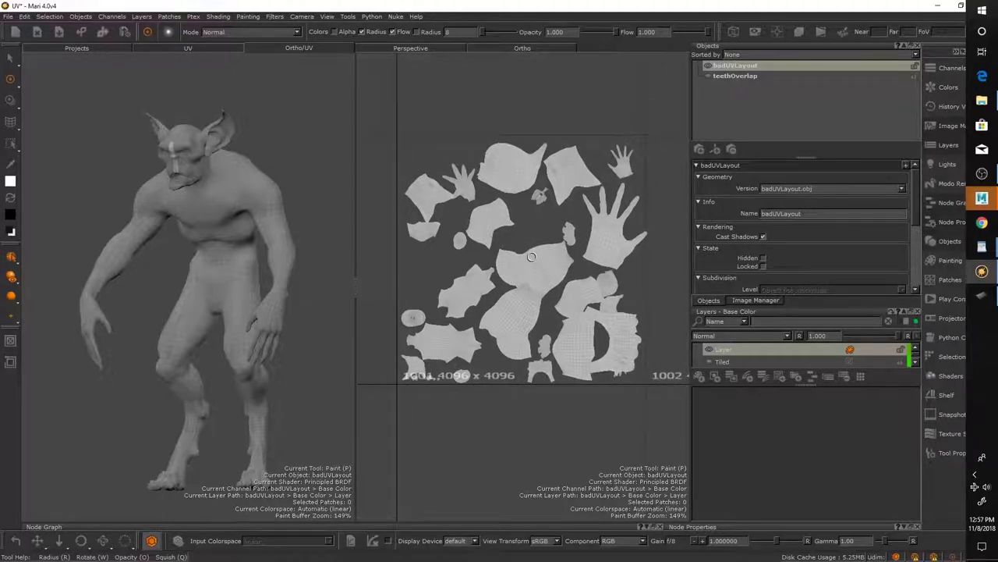
pyautogui.scroll(4, 536, 303)
pyautogui.scroll(-1, 549, 265)
pyautogui.moveTo(549, 265)
pyautogui.mouseDown()
pyautogui.moveTo(544, 293)
pyautogui.moveTo(534, 282)
pyautogui.moveTo(547, 288)
pyautogui.moveTo(537, 278)
pyautogui.moveTo(541, 289)
pyautogui.moveTo(555, 264)
pyautogui.mouseUp()
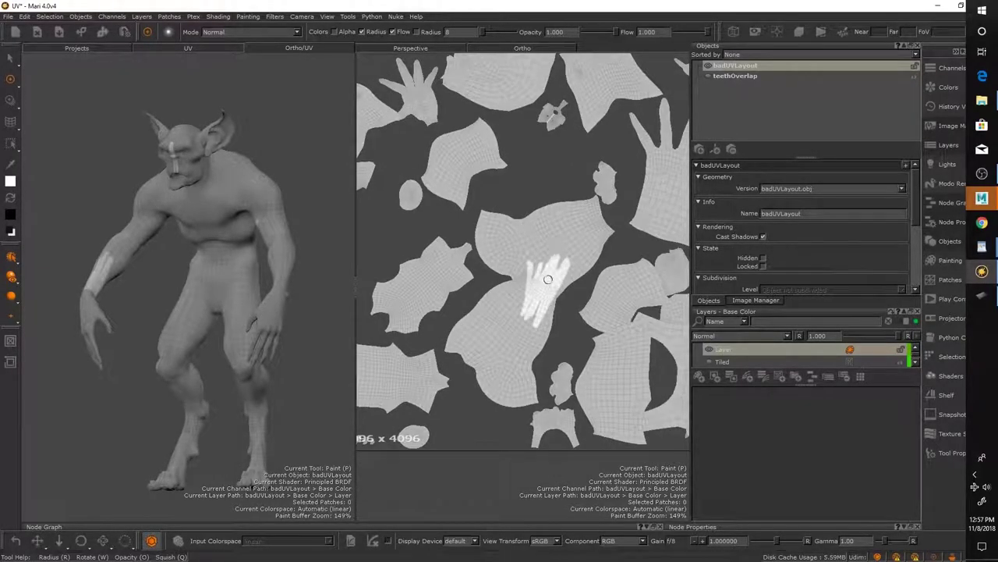
pyautogui.press('BackSpace')
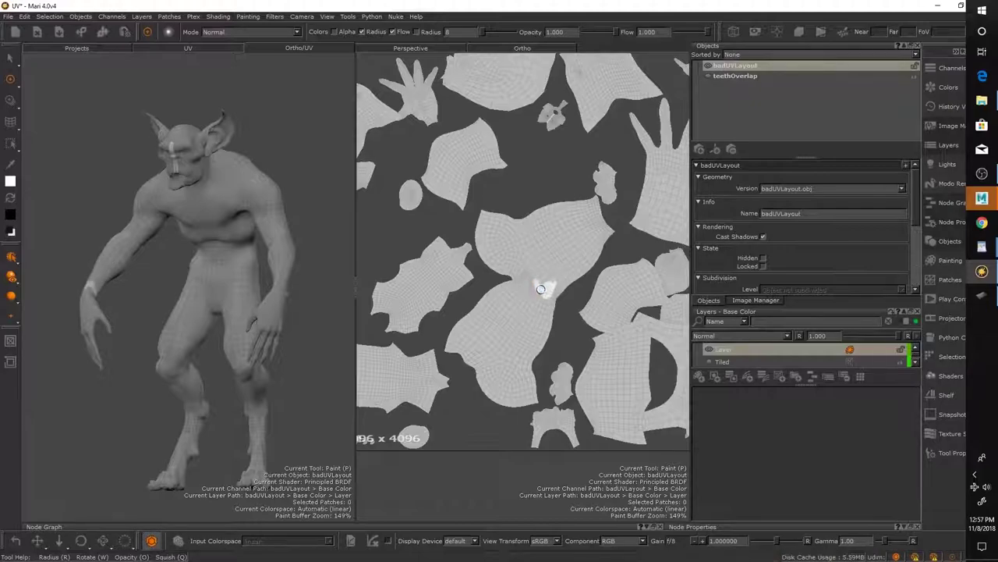
pyautogui.moveTo(547, 288); pyautogui.dragTo(551, 286)
# Examine the front and back of the model to find where the white patch lands on the arm.
pyautogui.moveTo(226, 243)
pyautogui.keyDown('alt'); pyautogui.mouseDown()
pyautogui.moveTo(405, 248)
pyautogui.moveTo(271, 232)
pyautogui.mouseUp(); pyautogui.keyUp('alt')
pyautogui.keyDown('alt'); pyautogui.moveTo(272, 232); pyautogui.dragTo(277, 292, button='middle'); pyautogui.keyUp('alt')
pyautogui.keyDown('alt'); pyautogui.moveTo(277, 291); pyautogui.dragTo(187, 258, button='right'); pyautogui.keyUp('alt')
pyautogui.keyDown('alt'); pyautogui.moveTo(187, 258); pyautogui.dragTo(138, 239); pyautogui.keyUp('alt')
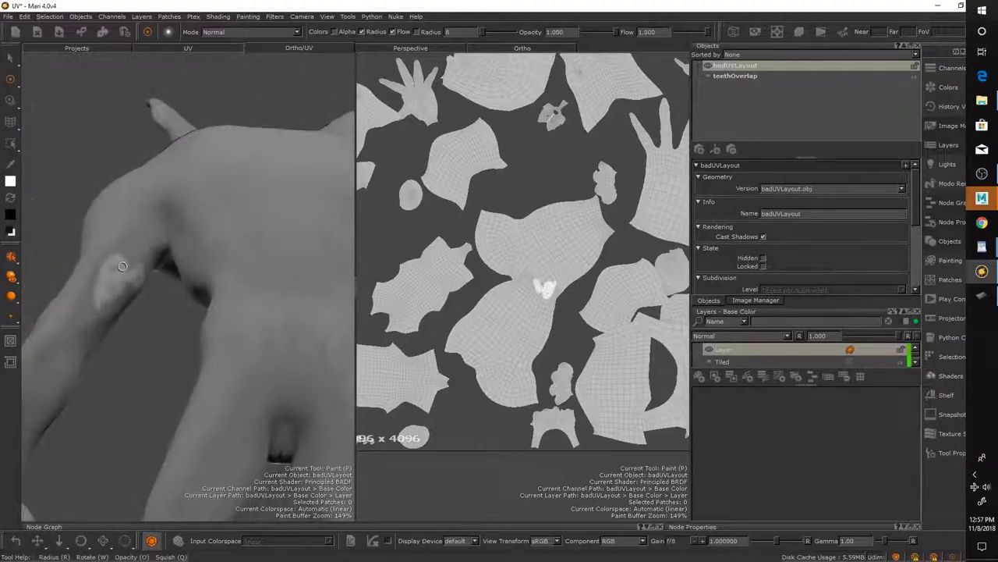
pyautogui.keyDown('alt'); pyautogui.moveTo(156, 277); pyautogui.dragTo(169, 250, button='right'); pyautogui.keyUp('alt')
pyautogui.keyDown('alt'); pyautogui.moveTo(169, 250); pyautogui.dragTo(328, 273); pyautogui.keyUp('alt')
pyautogui.moveTo(187, 312)
pyautogui.keyDown('alt'); pyautogui.mouseDown(button='right')
pyautogui.moveTo(205, 325)
pyautogui.moveTo(219, 320)
pyautogui.mouseUp(button='right'); pyautogui.keyUp('alt')
pyautogui.scroll(5, 535, 287)
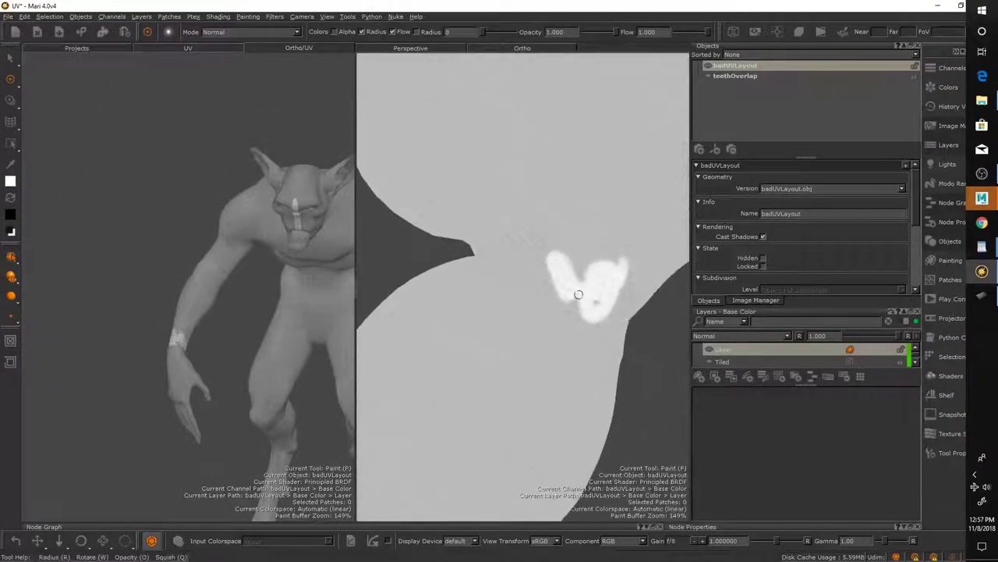
# Add a small white patch beside the first one on the arm shell and check its placement on the model's arms.
pyautogui.keyDown('alt'); pyautogui.moveTo(544, 230); pyautogui.dragTo(551, 237, button='right'); pyautogui.keyUp('alt')
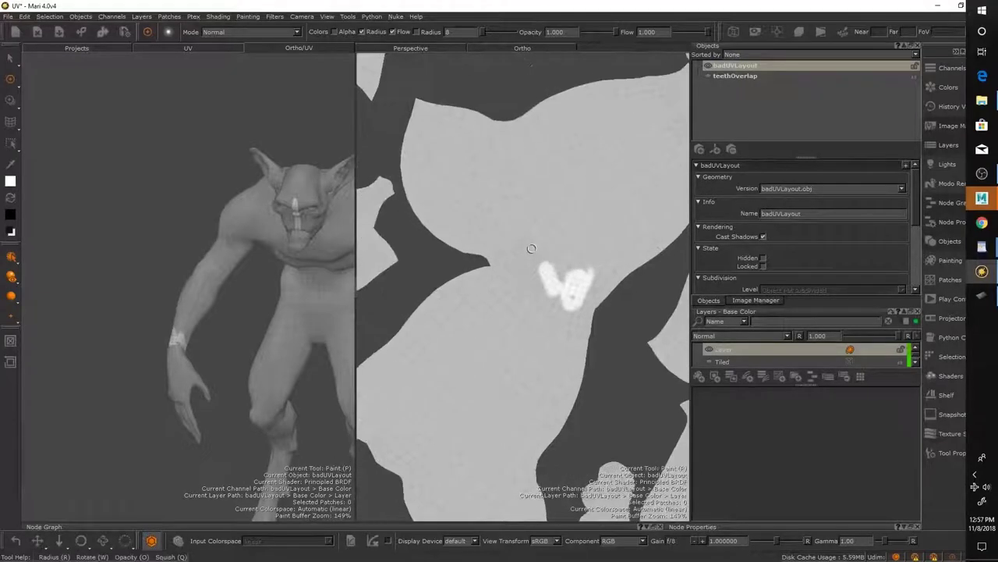
pyautogui.moveTo(531, 246); pyautogui.dragTo(536, 270)
pyautogui.keyDown('alt'); pyautogui.moveTo(250, 300); pyautogui.dragTo(168, 332, button='right'); pyautogui.keyUp('alt')
pyautogui.keyDown('alt'); pyautogui.moveTo(168, 332); pyautogui.dragTo(148, 317, button='middle'); pyautogui.keyUp('alt')
pyautogui.moveTo(554, 290); pyautogui.dragTo(579, 285, button='middle')
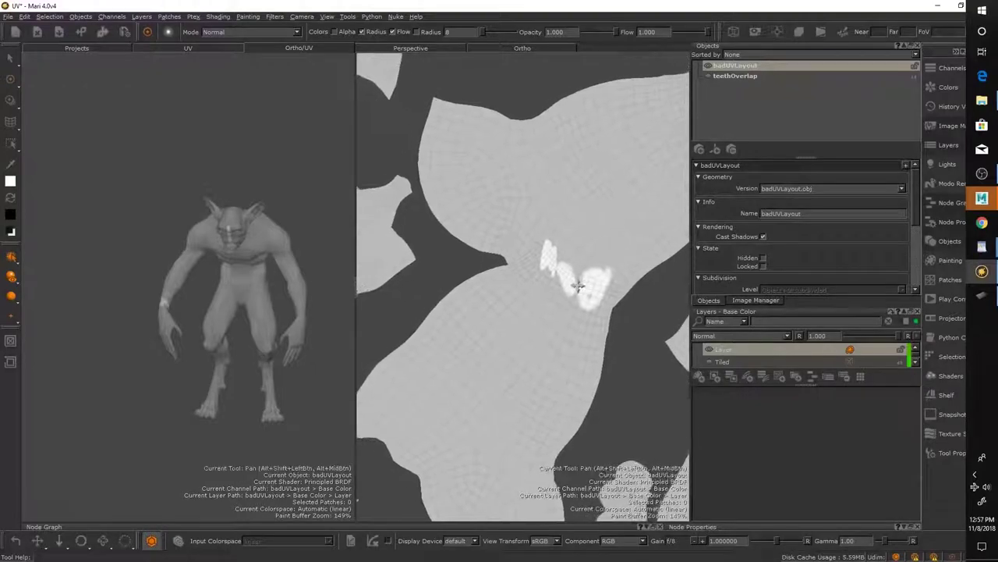
pyautogui.moveTo(281, 314)
pyautogui.keyDown('alt'); pyautogui.mouseDown()
pyautogui.moveTo(200, 289)
pyautogui.moveTo(94, 292)
pyautogui.moveTo(105, 257)
pyautogui.mouseUp(); pyautogui.keyUp('alt')
pyautogui.scroll(5, 167, 251)
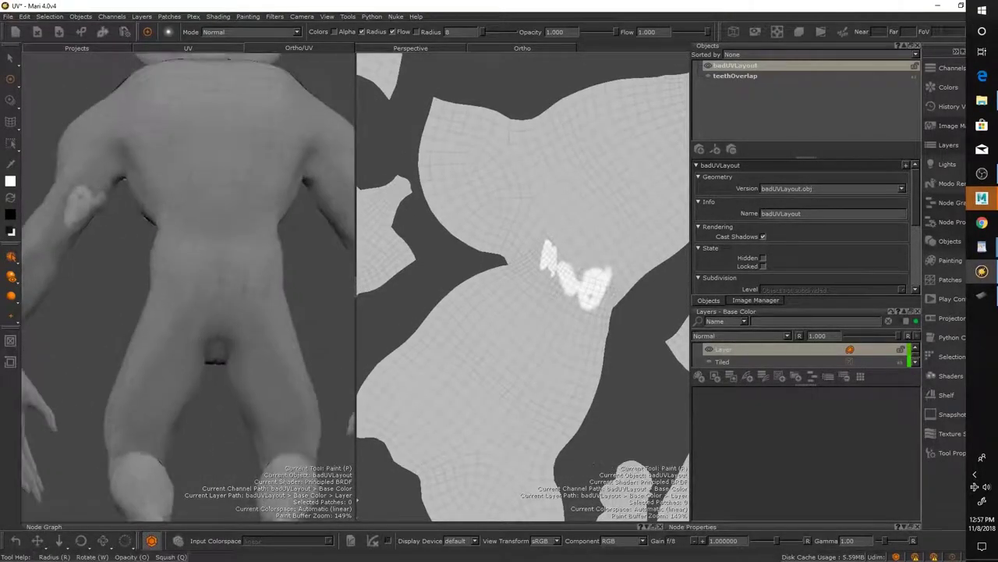
# Paint white strokes over the back of the arm directly on the model and bake them onto the layer.
pyautogui.moveTo(100, 161)
pyautogui.mouseDown()
pyautogui.moveTo(87, 181)
pyautogui.moveTo(101, 195)
pyautogui.moveTo(72, 252)
pyautogui.mouseUp()
pyautogui.moveTo(102, 204); pyautogui.dragTo(100, 164)
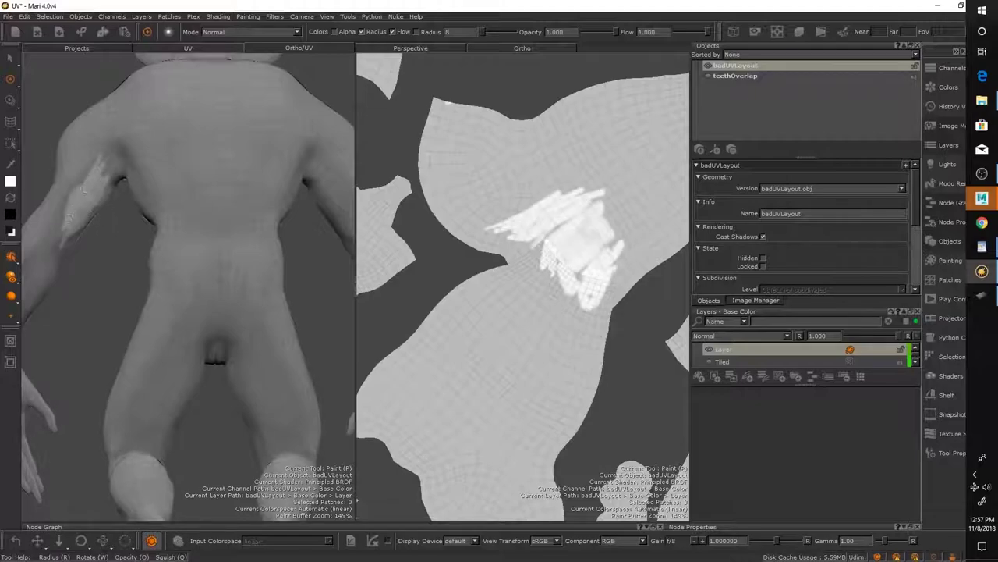
pyautogui.moveTo(69, 219); pyautogui.dragTo(83, 192)
pyautogui.press('b')
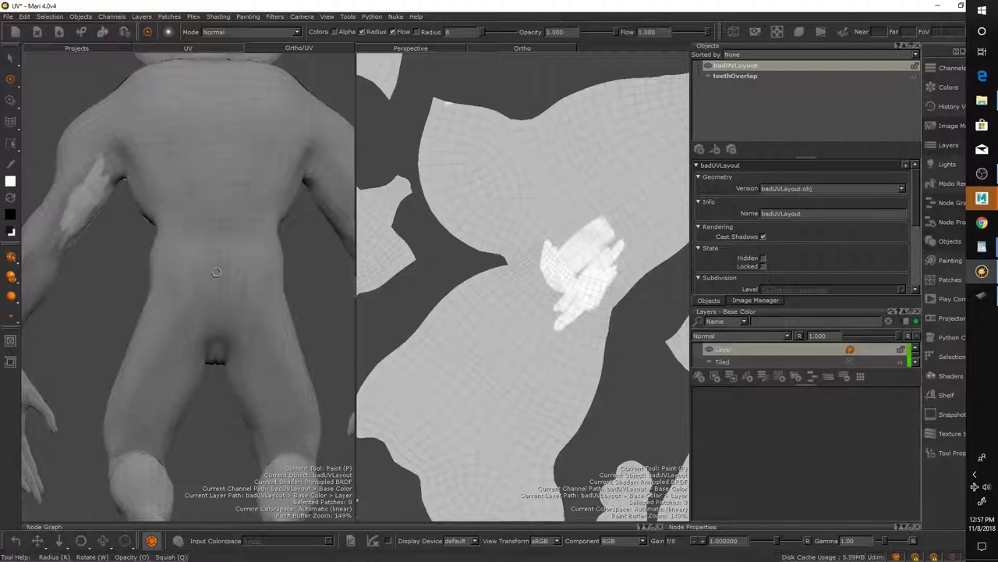
# Choose red as the paint colour and paint a stroke along the wrist and forearm on the front of the model.
pyautogui.keyDown('alt'); pyautogui.moveTo(256, 290); pyautogui.dragTo(163, 301); pyautogui.keyUp('alt')
pyautogui.press('j')
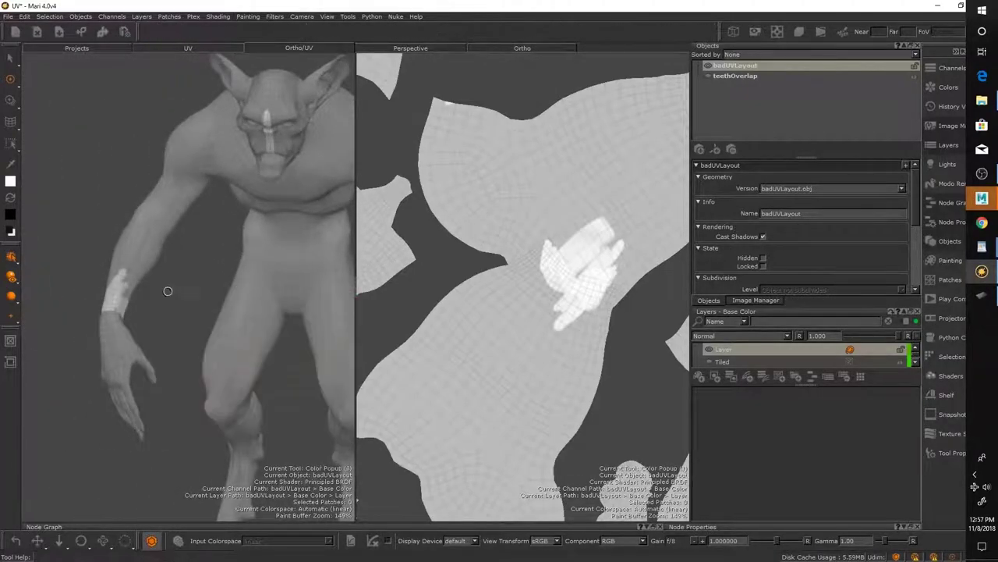
pyautogui.click(310, 281)
pyautogui.press('p')
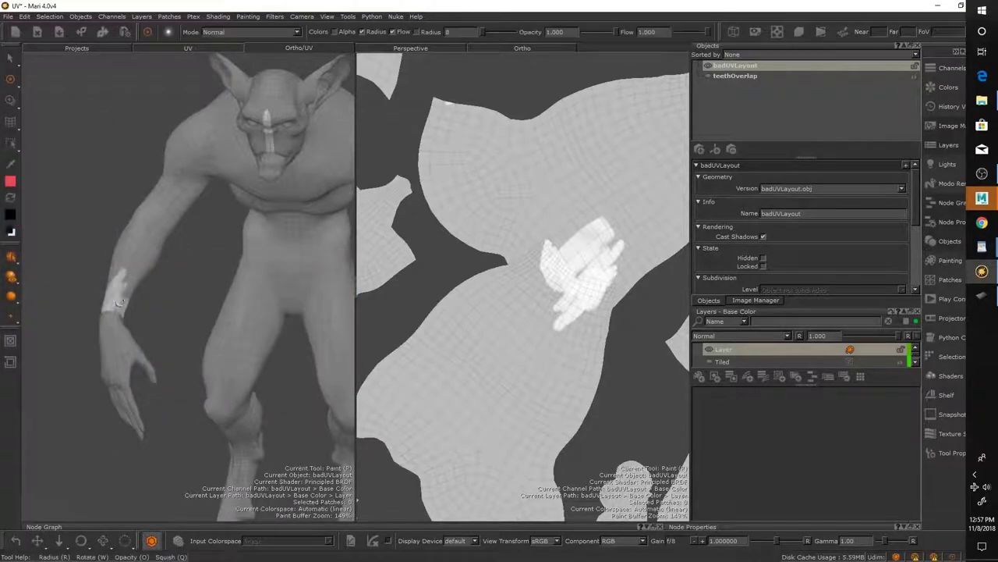
pyautogui.moveTo(117, 312); pyautogui.dragTo(121, 260)
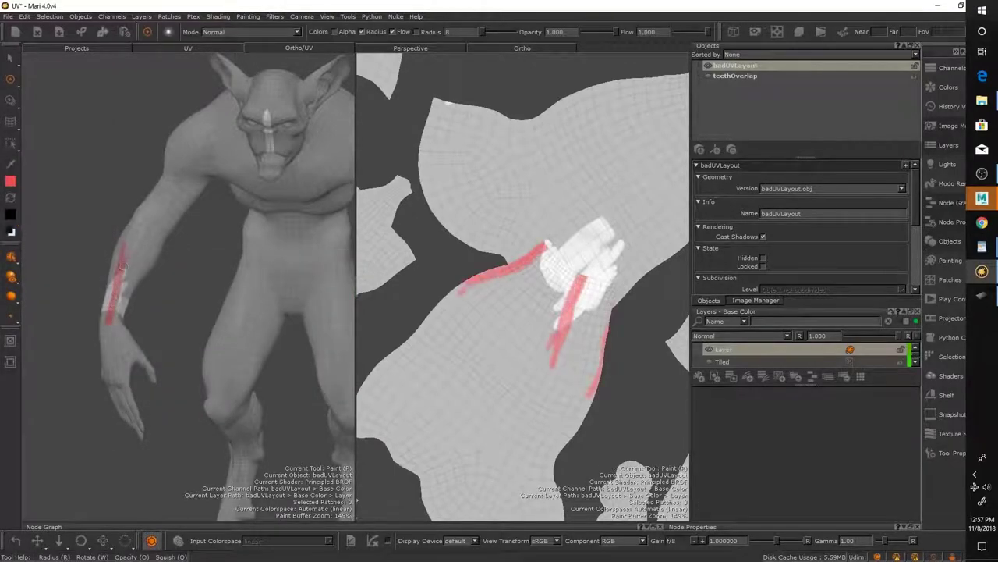
pyautogui.hotkey('ctrl', 'z')
pyautogui.hotkey('ctrl', 'z')
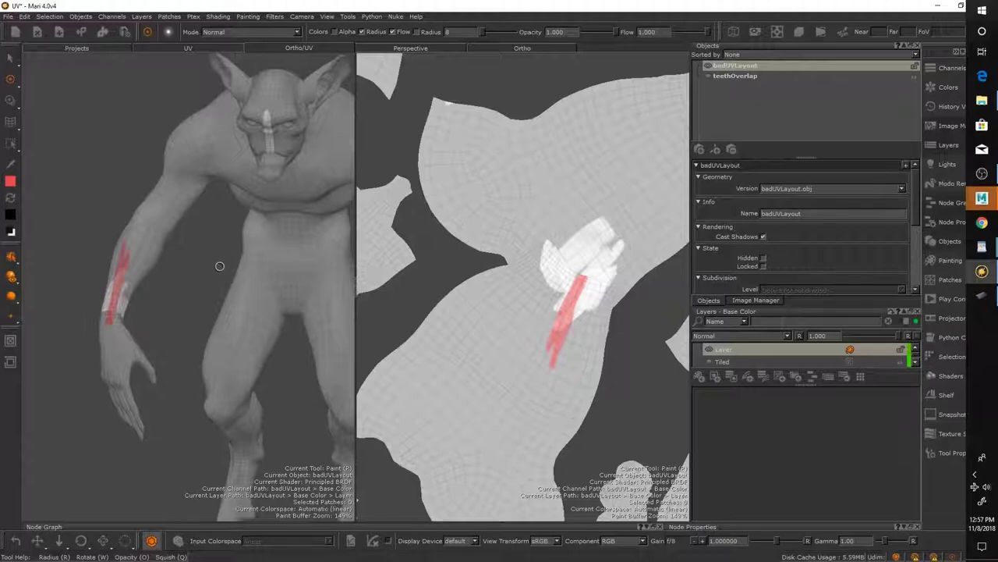
# Paint a red stroke across the two touching shells beside the arm shell in the UV view and look for it on the model.
pyautogui.moveTo(514, 291)
pyautogui.keyDown('alt'); pyautogui.mouseDown(button='right')
pyautogui.moveTo(626, 307)
pyautogui.moveTo(585, 307)
pyautogui.moveTo(500, 277)
pyautogui.mouseUp(button='right'); pyautogui.keyUp('alt')
pyautogui.scroll(-2, 501, 276)
pyautogui.moveTo(511, 232); pyautogui.dragTo(533, 313)
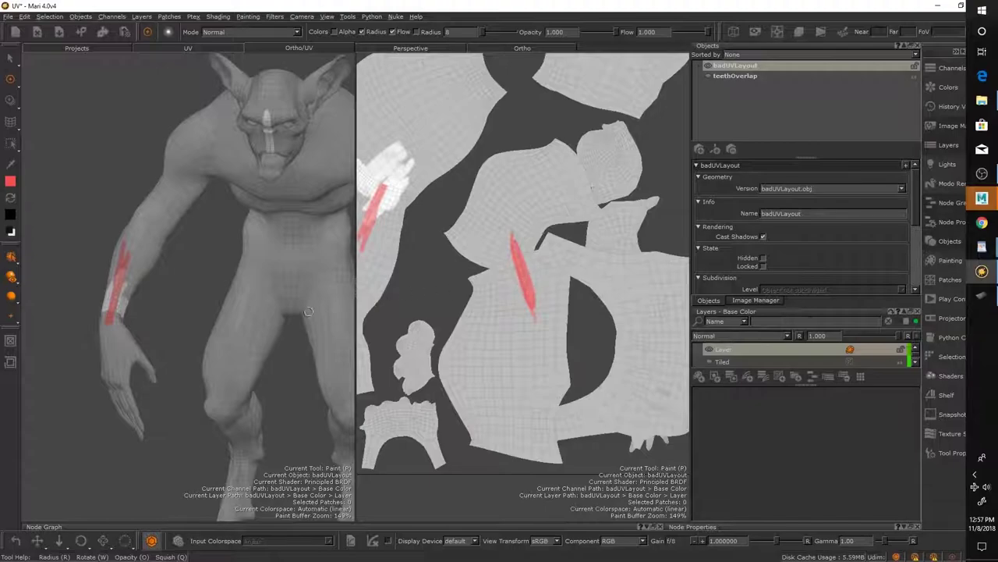
pyautogui.scroll(-5, 195, 263)
pyautogui.scroll(8, 257, 290)
# Delete the test paint layer and show the Tiled wood layer on the character again.
pyautogui.click(712, 350)
pyautogui.click(845, 376)
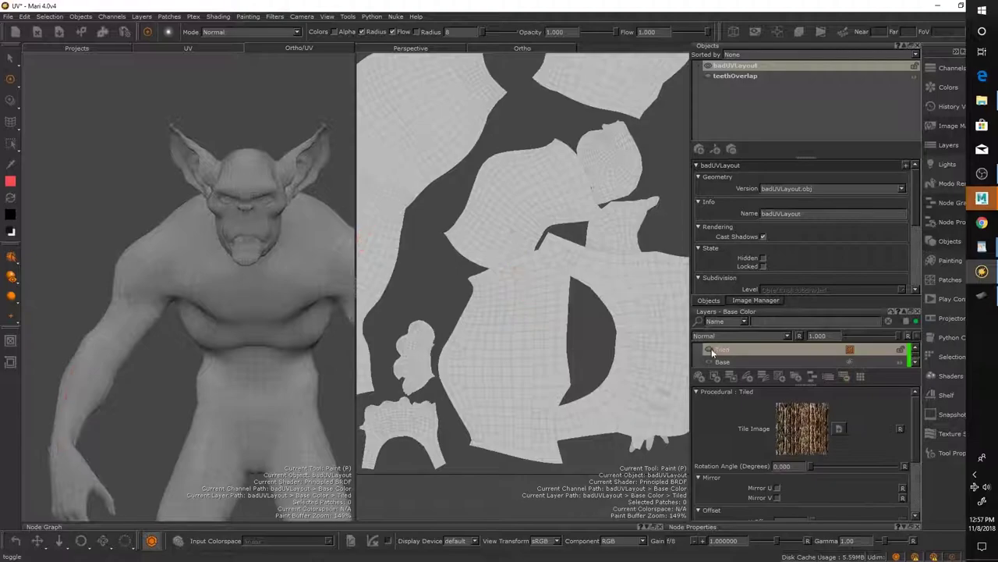
pyautogui.scroll(-4, 258, 292)
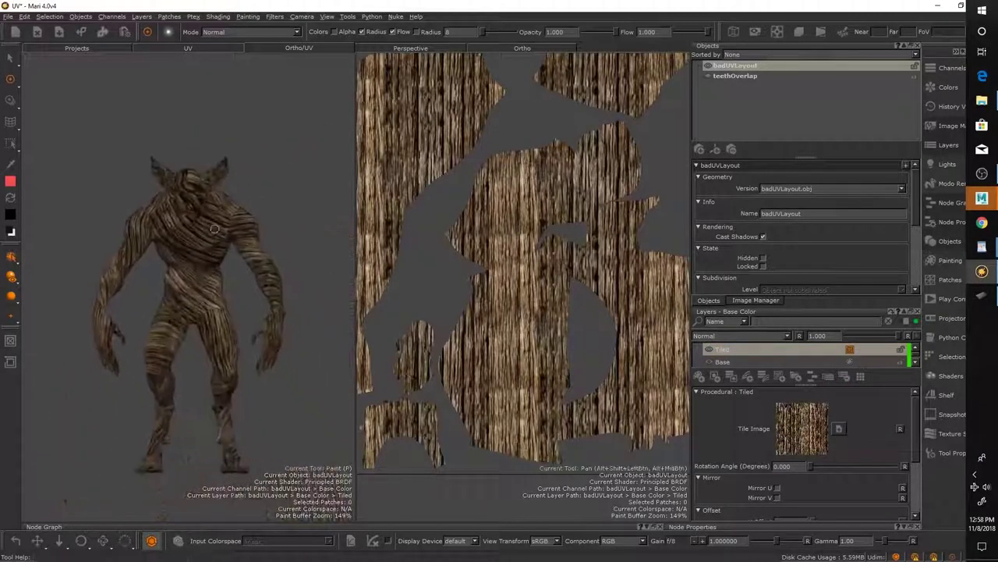
pyautogui.scroll(5, 255, 293)
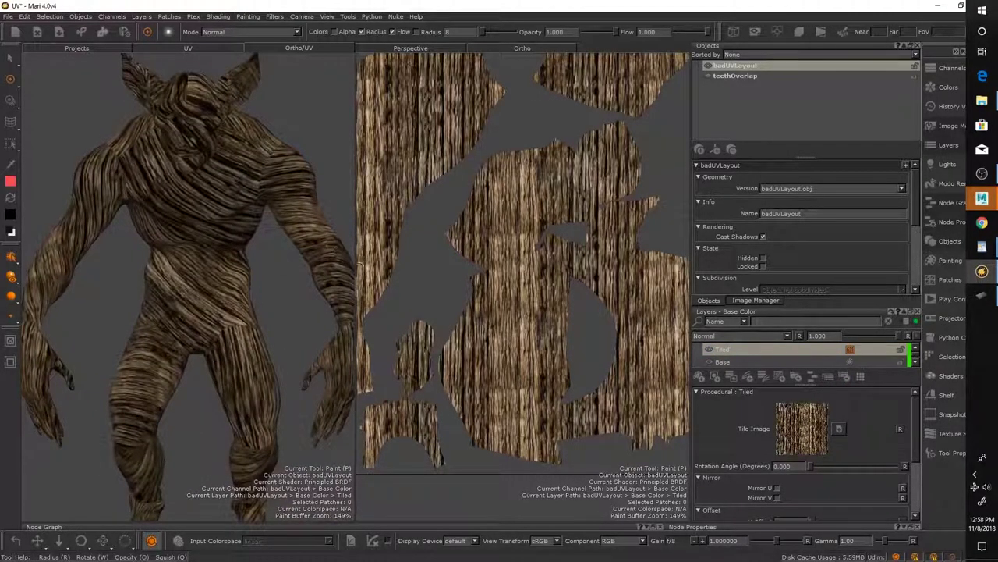
# Widen the model view beside the UV view and frame the wood-textured character from the front.
pyautogui.moveTo(354, 287); pyautogui.dragTo(468, 287)
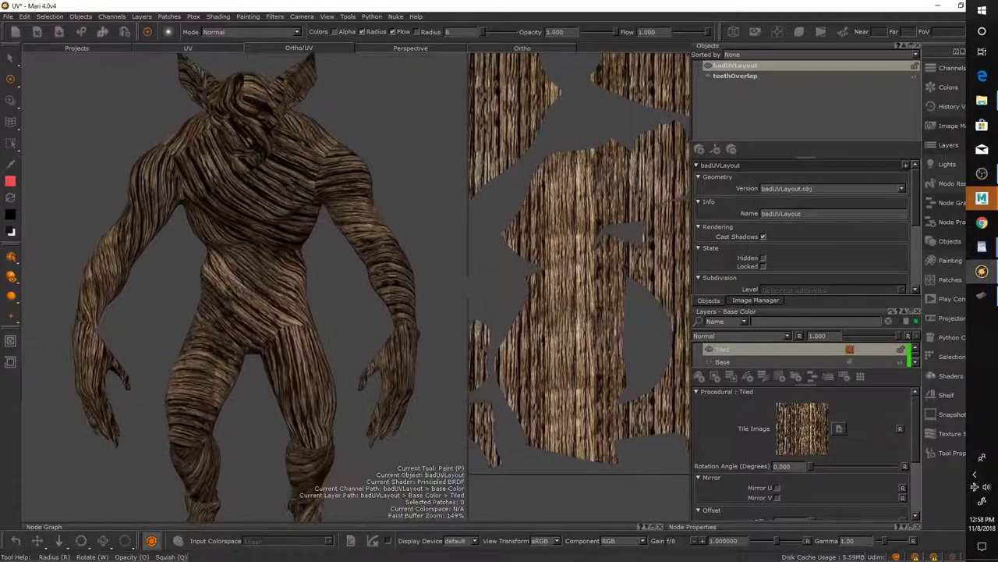
pyautogui.keyDown('alt'); pyautogui.moveTo(346, 298); pyautogui.dragTo(309, 282, button='right'); pyautogui.keyUp('alt')
pyautogui.moveTo(308, 283)
pyautogui.keyDown('alt'); pyautogui.mouseDown(button='middle')
pyautogui.moveTo(344, 283)
pyautogui.moveTo(346, 293)
pyautogui.moveTo(305, 252)
pyautogui.moveTo(295, 273)
pyautogui.mouseUp(button='middle'); pyautogui.keyUp('alt')
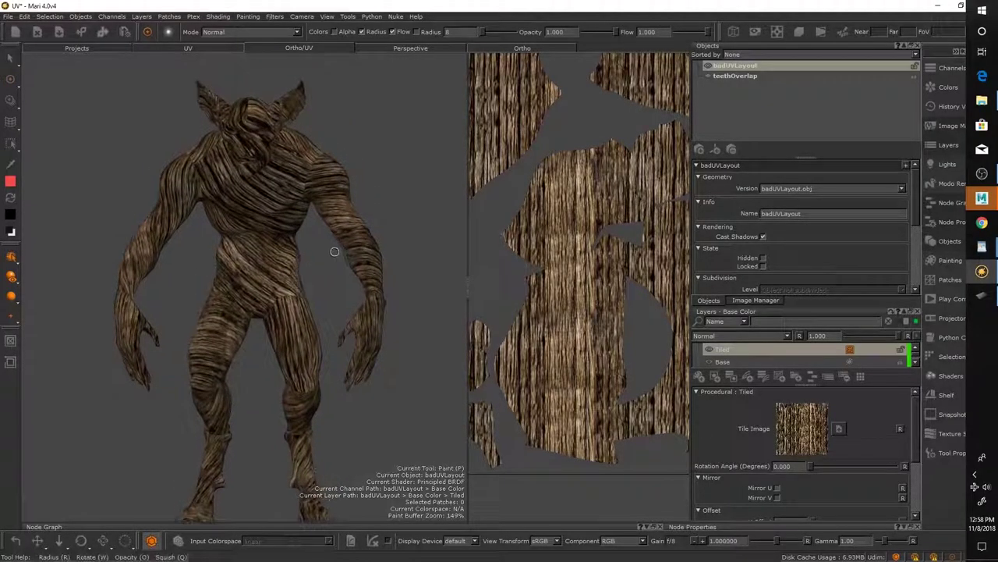
# Switch the character's geometry version to goodUVLayout and frame the model's front beside its full set of UV shells.
pyautogui.moveTo(276, 241)
pyautogui.mouseDown(button='middle')
pyautogui.moveTo(304, 234)
pyautogui.moveTo(269, 223)
pyautogui.mouseUp(button='middle')
pyautogui.keyDown('alt'); pyautogui.moveTo(268, 259); pyautogui.dragTo(269, 343, button='middle'); pyautogui.keyUp('alt')
pyautogui.keyDown('alt'); pyautogui.moveTo(269, 344); pyautogui.dragTo(257, 298, button='right'); pyautogui.keyUp('alt')
pyautogui.moveTo(257, 299)
pyautogui.keyDown('alt'); pyautogui.mouseDown()
pyautogui.moveTo(376, 286)
pyautogui.moveTo(361, 338)
pyautogui.moveTo(272, 312)
pyautogui.moveTo(259, 298)
pyautogui.moveTo(267, 292)
pyautogui.mouseUp(); pyautogui.keyUp('alt')
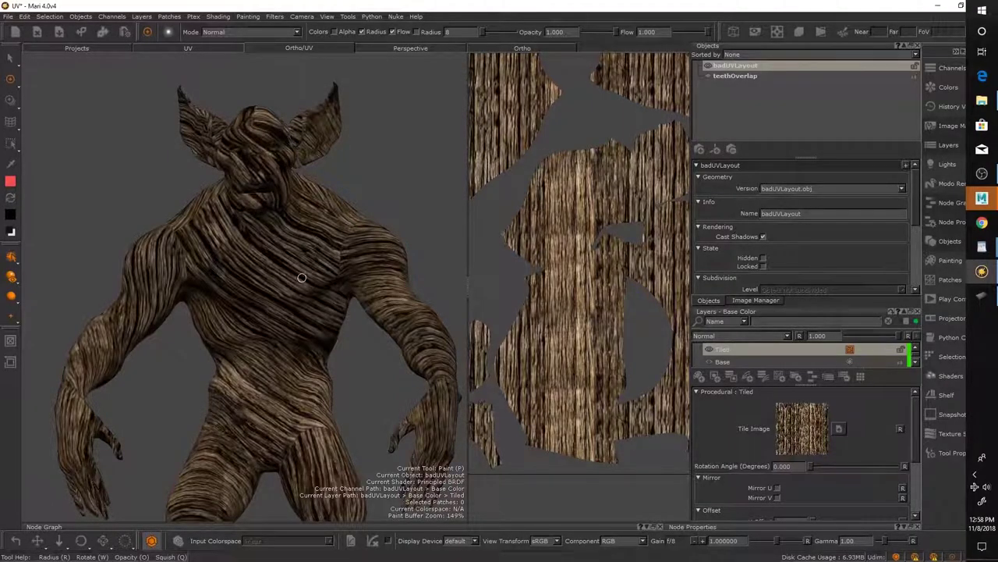
pyautogui.click(786, 186)
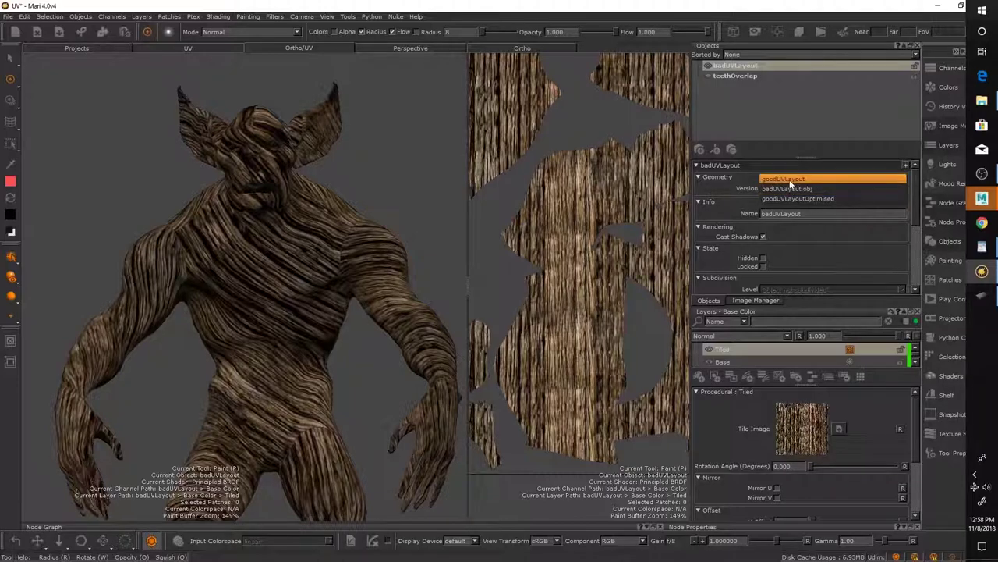
pyautogui.click(792, 179)
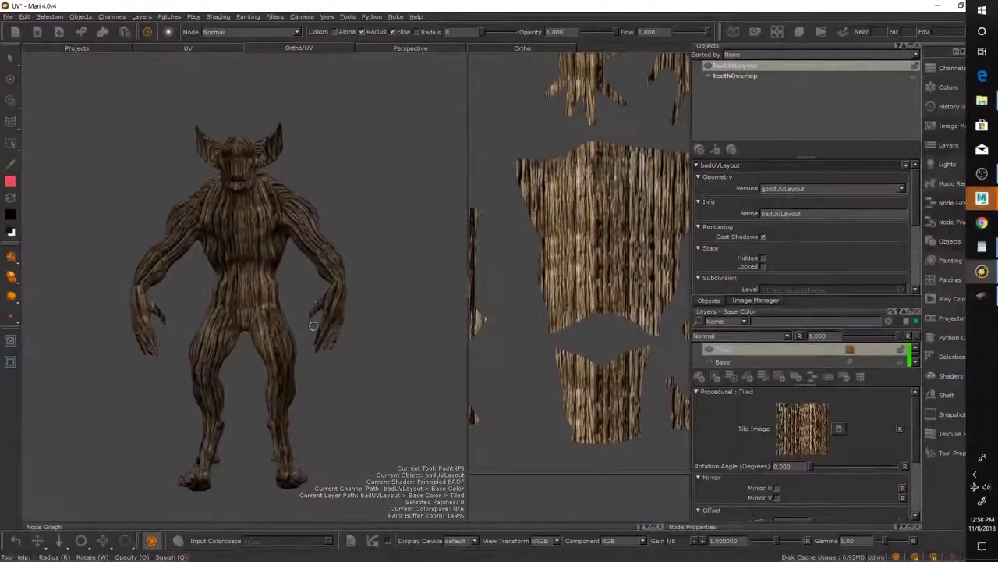
pyautogui.scroll(3, 316, 337)
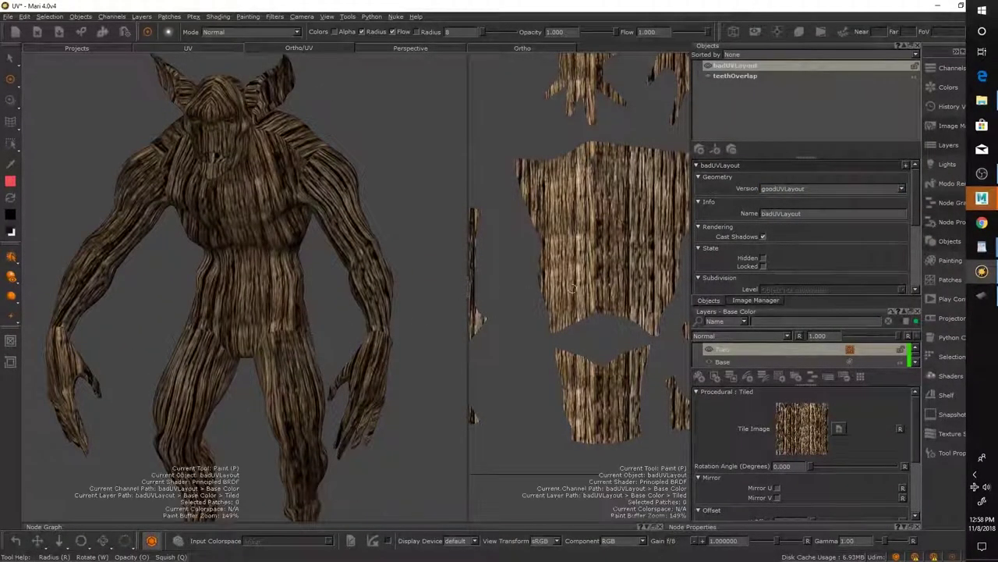
pyautogui.scroll(-5, 578, 250)
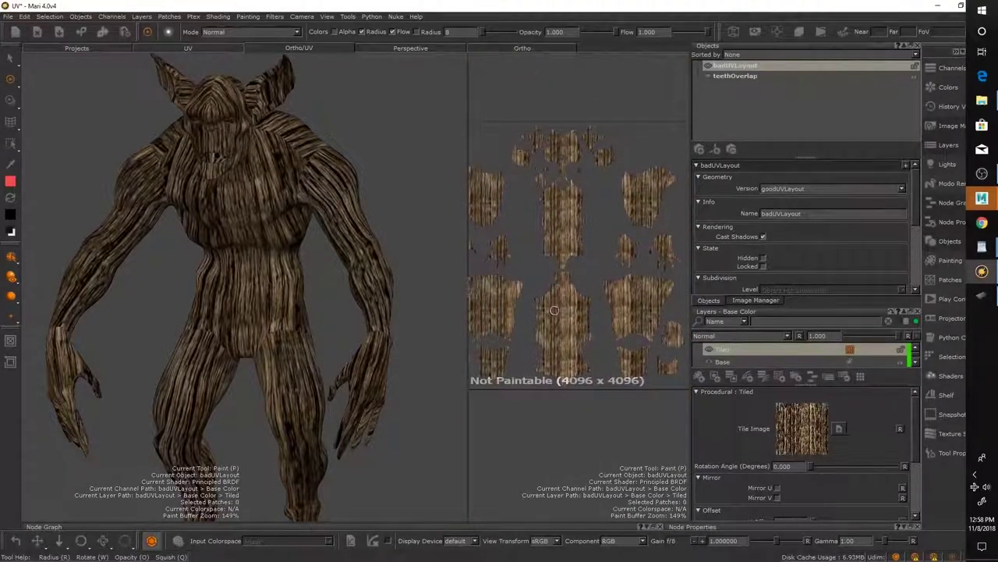
pyautogui.scroll(5, 387, 227)
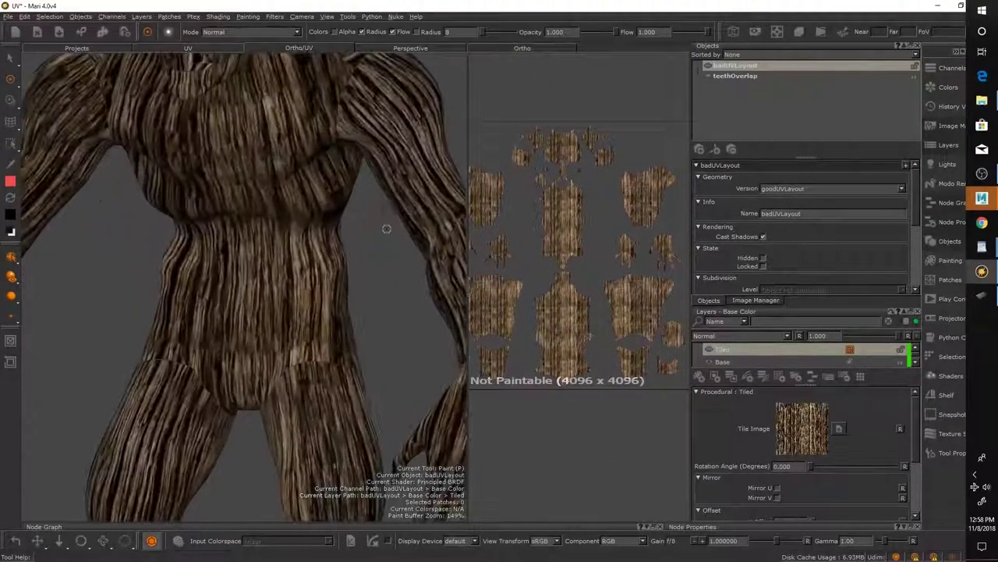
# Examine how the wood grain follows the torso, back and arms with the good UV layout.
pyautogui.keyDown('alt'); pyautogui.moveTo(316, 204); pyautogui.dragTo(339, 250); pyautogui.keyUp('alt')
pyautogui.moveTo(327, 218); pyautogui.dragTo(333, 261, button='middle')
pyautogui.keyDown('alt'); pyautogui.moveTo(334, 261); pyautogui.dragTo(280, 243); pyautogui.keyUp('alt')
pyautogui.press('p')
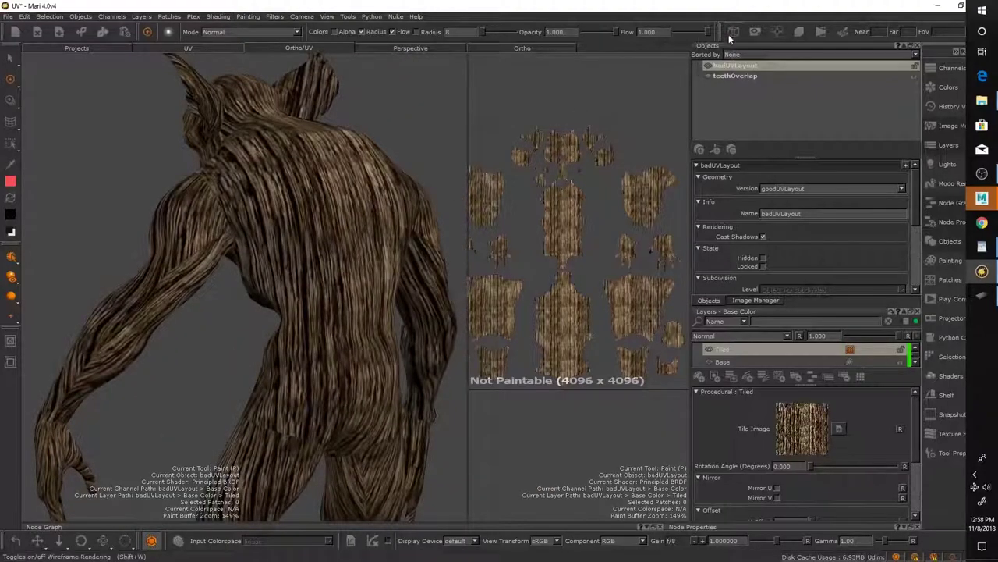
pyautogui.moveTo(366, 241)
pyautogui.keyDown('alt'); pyautogui.mouseDown()
pyautogui.moveTo(323, 273)
pyautogui.moveTo(312, 312)
pyautogui.moveTo(318, 269)
pyautogui.moveTo(310, 274)
pyautogui.moveTo(305, 237)
pyautogui.moveTo(332, 276)
pyautogui.moveTo(340, 229)
pyautogui.moveTo(312, 241)
pyautogui.moveTo(322, 254)
pyautogui.mouseUp(); pyautogui.keyUp('alt')
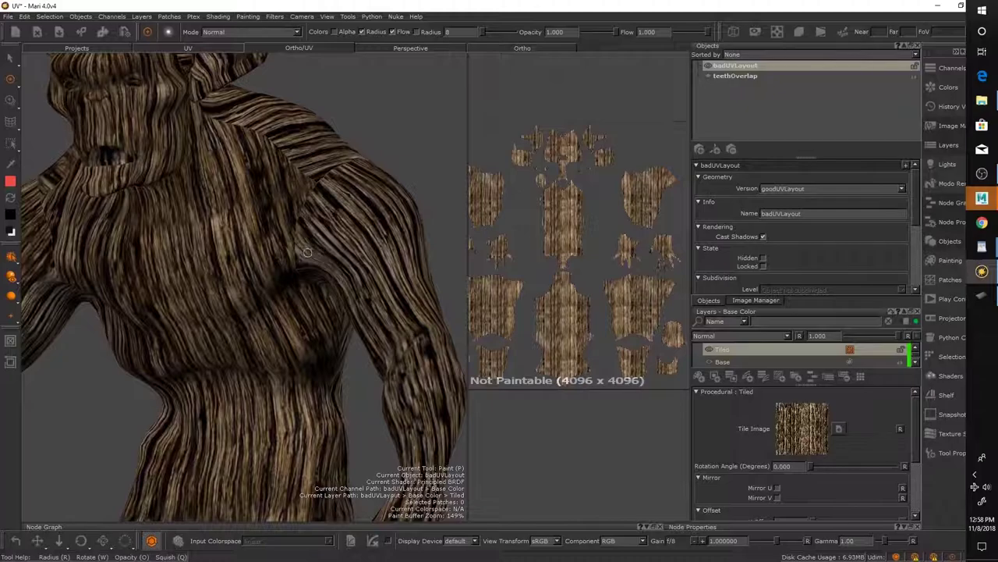
# Examine the wood grain at the shoulder and chest seams, and compare the legs and torso with their UV shells.
pyautogui.keyDown('alt'); pyautogui.moveTo(304, 253); pyautogui.dragTo(334, 289, button='right'); pyautogui.keyUp('alt')
pyautogui.keyDown('alt'); pyautogui.moveTo(334, 289); pyautogui.dragTo(406, 327, button='middle'); pyautogui.keyUp('alt')
pyautogui.keyDown('alt'); pyautogui.moveTo(405, 328); pyautogui.dragTo(294, 292, button='right'); pyautogui.keyUp('alt')
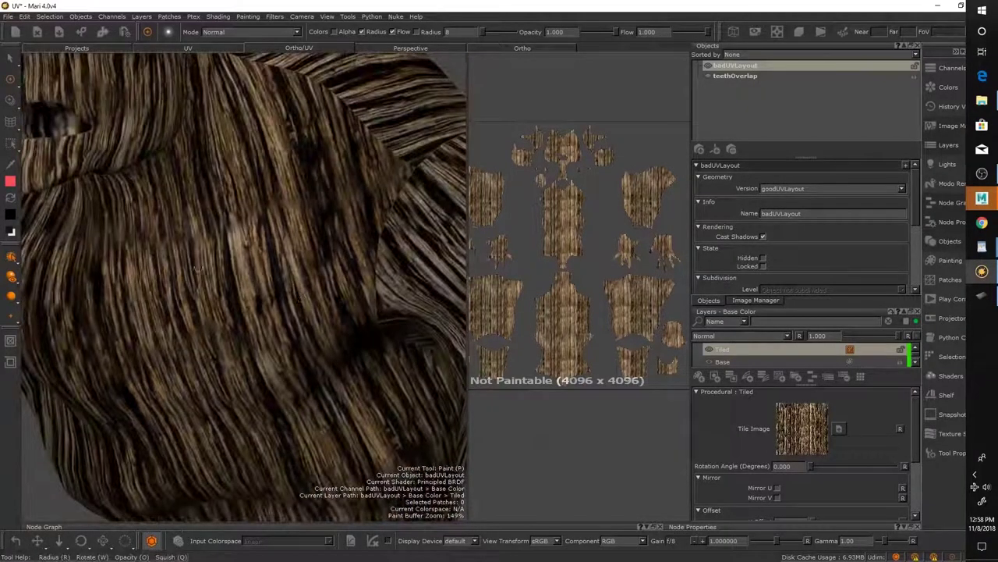
pyautogui.scroll(-5, 297, 246)
pyautogui.moveTo(297, 247)
pyautogui.keyDown('alt'); pyautogui.mouseDown()
pyautogui.moveTo(323, 180)
pyautogui.moveTo(364, 243)
pyautogui.moveTo(363, 271)
pyautogui.moveTo(338, 279)
pyautogui.moveTo(291, 251)
pyautogui.moveTo(305, 263)
pyautogui.moveTo(382, 270)
pyautogui.moveTo(375, 263)
pyautogui.moveTo(297, 276)
pyautogui.moveTo(336, 304)
pyautogui.moveTo(307, 332)
pyautogui.moveTo(323, 301)
pyautogui.moveTo(320, 216)
pyautogui.mouseUp(); pyautogui.keyUp('alt')
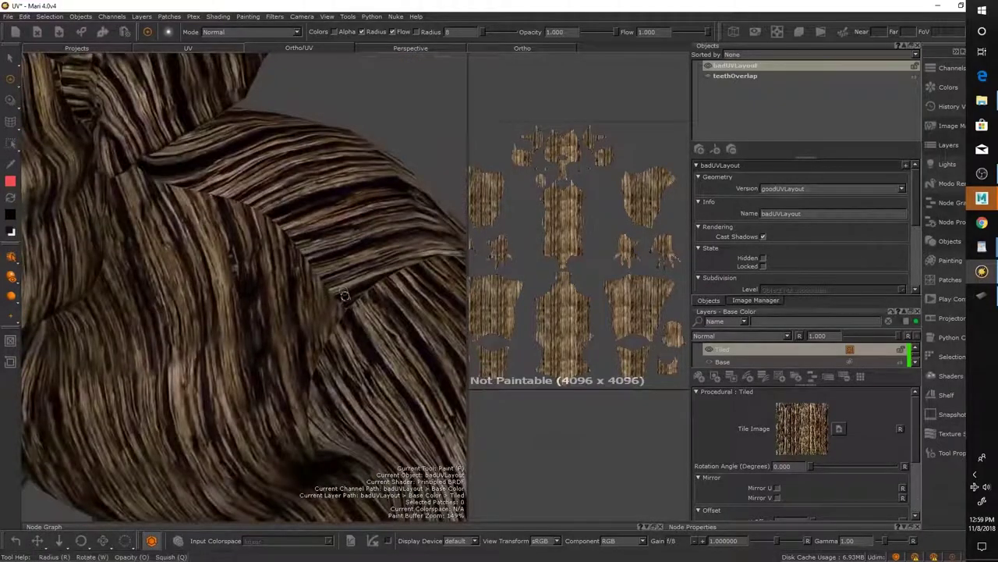
pyautogui.keyDown('alt'); pyautogui.moveTo(349, 247); pyautogui.dragTo(323, 282); pyautogui.keyUp('alt')
pyautogui.keyDown('alt'); pyautogui.moveTo(323, 282); pyautogui.dragTo(337, 287, button='right'); pyautogui.keyUp('alt')
pyautogui.keyDown('alt'); pyautogui.moveTo(309, 292); pyautogui.dragTo(311, 241, button='middle'); pyautogui.keyUp('alt')
pyautogui.keyDown('alt'); pyautogui.moveTo(572, 201); pyautogui.dragTo(579, 257, button='right'); pyautogui.keyUp('alt')
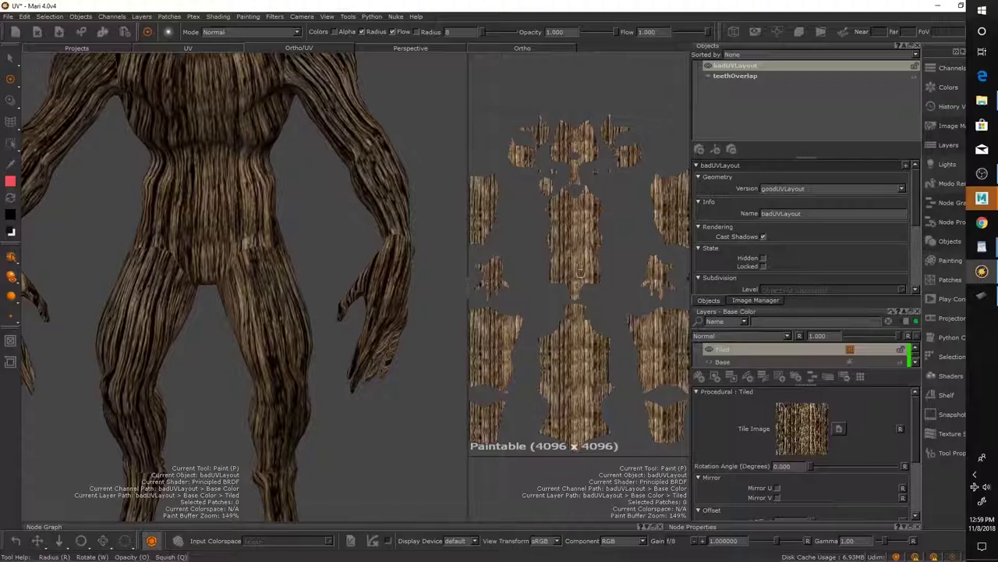
# Switch the geometry version to badUVLayout.obj and frame the torso and thighs.
pyautogui.click(780, 188)
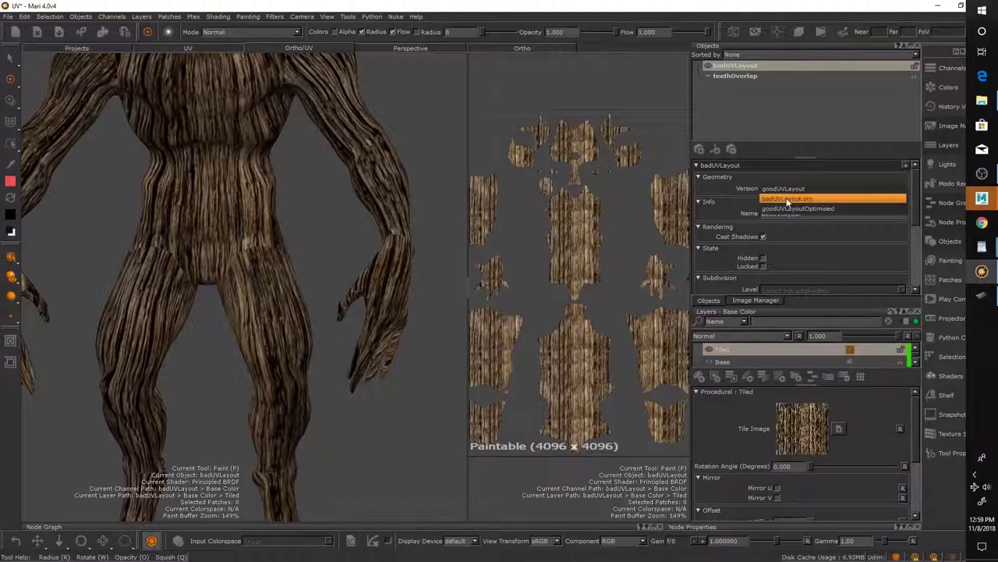
pyautogui.click(787, 199)
pyautogui.scroll(5, 359, 241)
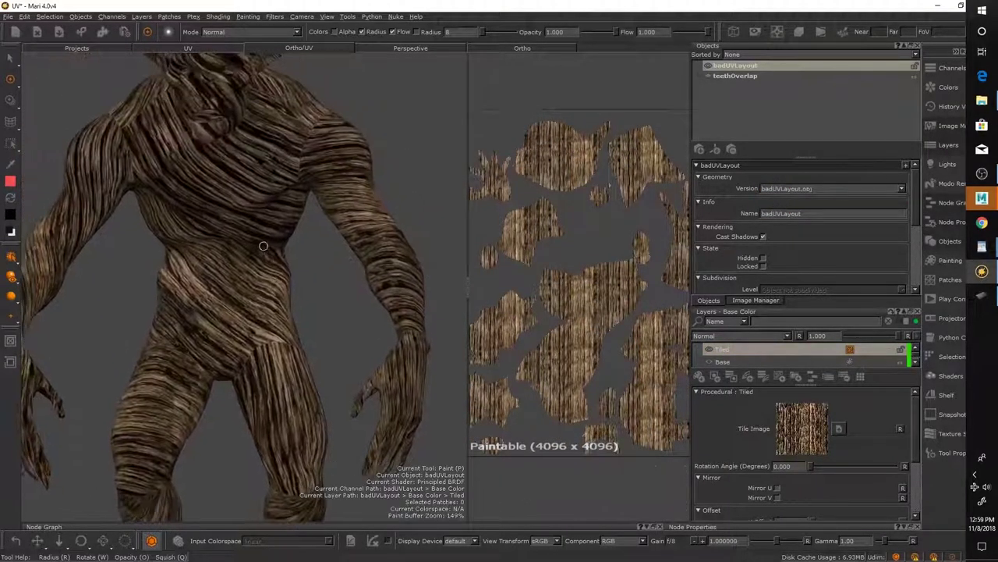
pyautogui.scroll(-2, 296, 243)
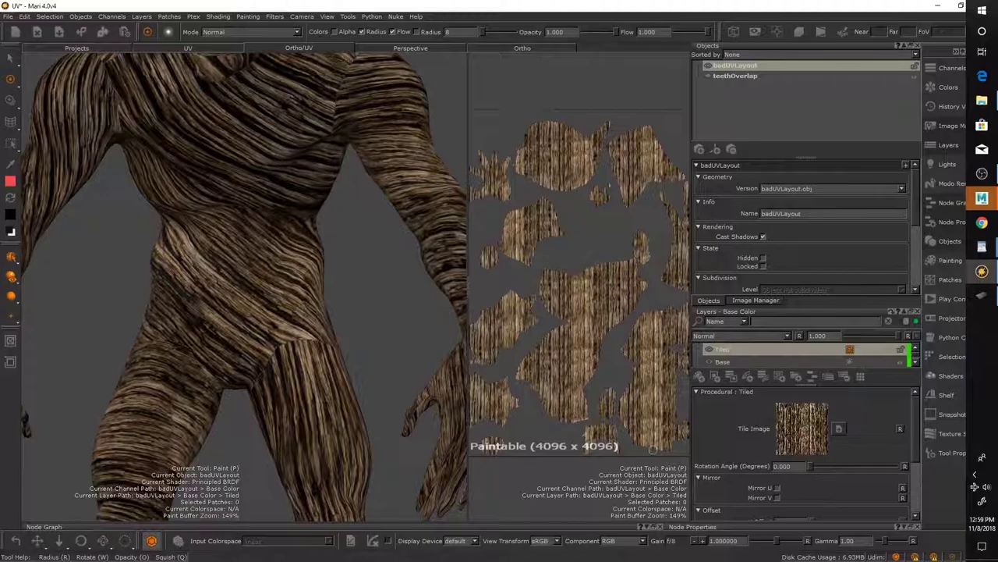
pyautogui.keyDown('alt'); pyautogui.moveTo(281, 262); pyautogui.dragTo(271, 140); pyautogui.keyUp('alt')
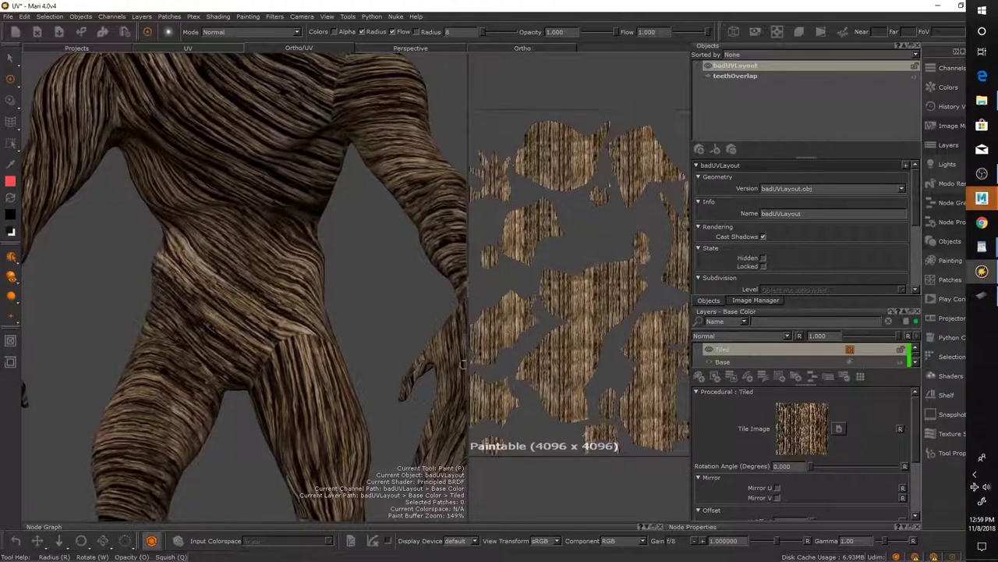
# Try a rotation angle of about 128 degrees on the Tiled wood texture, check the legs, and reset the angle to 0.
pyautogui.moveTo(811, 466); pyautogui.dragTo(841, 465)
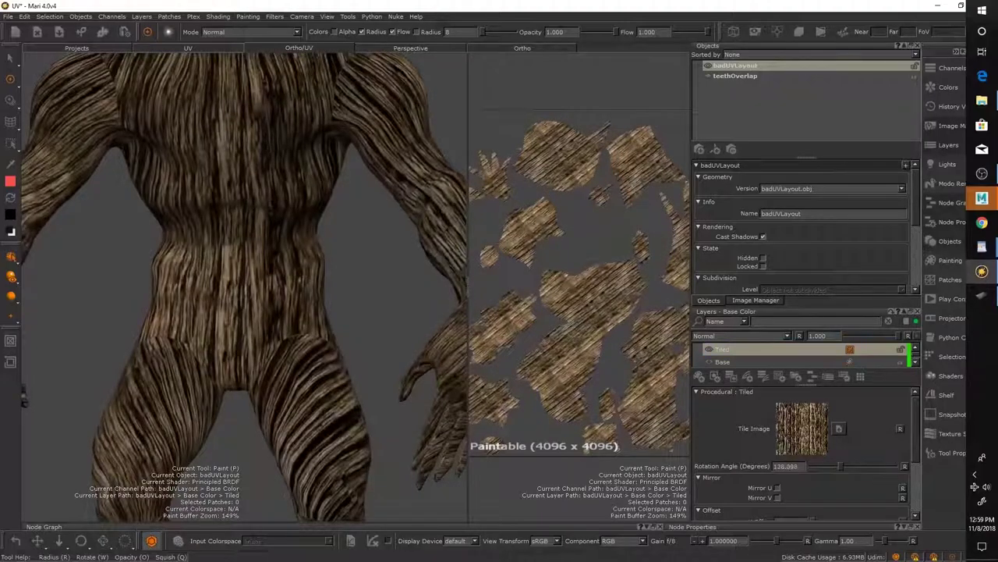
pyautogui.keyDown('alt'); pyautogui.moveTo(335, 414); pyautogui.dragTo(339, 329, button='middle'); pyautogui.keyUp('alt')
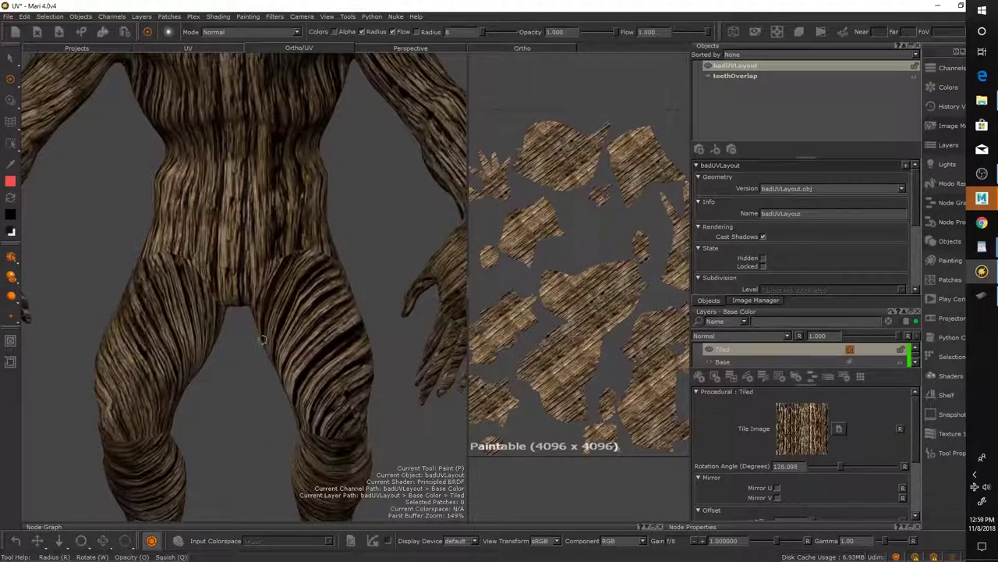
pyautogui.keyDown('alt'); pyautogui.moveTo(250, 333); pyautogui.dragTo(296, 316); pyautogui.keyUp('alt')
pyautogui.moveTo(841, 467); pyautogui.dragTo(778, 471)
pyautogui.moveTo(914, 424); pyautogui.dragTo(908, 363)
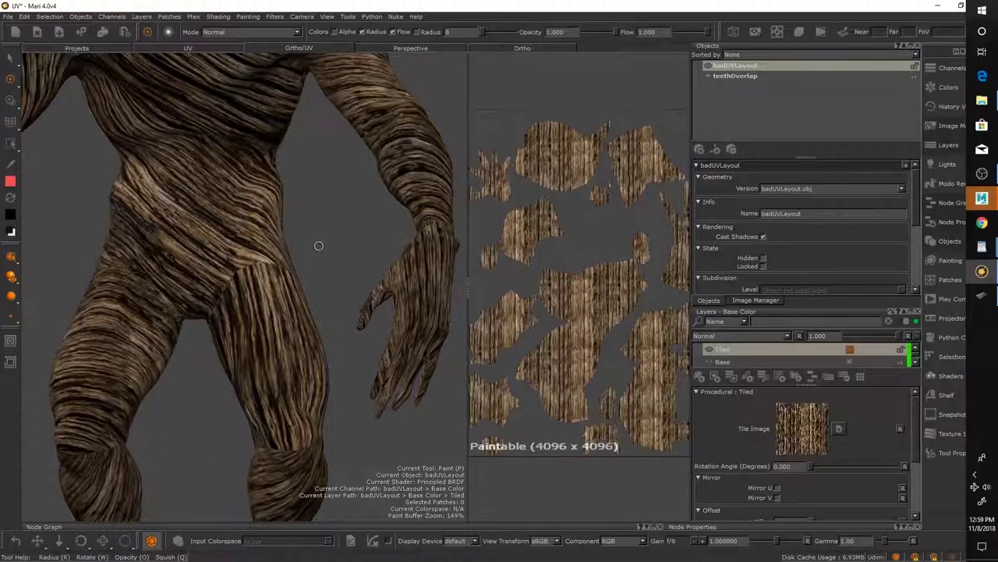
# Examine the grain direction across the bad-layout character's head, chest and arms from the front and side.
pyautogui.scroll(-8, 309, 248)
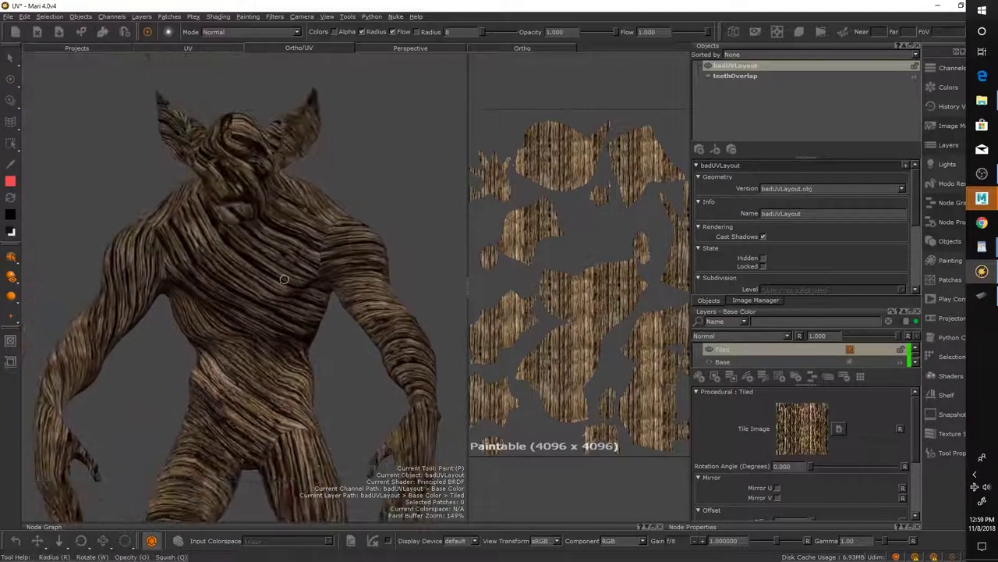
pyautogui.moveTo(312, 293)
pyautogui.keyDown('alt'); pyautogui.mouseDown()
pyautogui.moveTo(261, 231)
pyautogui.moveTo(220, 242)
pyautogui.moveTo(223, 230)
pyautogui.moveTo(234, 236)
pyautogui.mouseUp(); pyautogui.keyUp('alt')
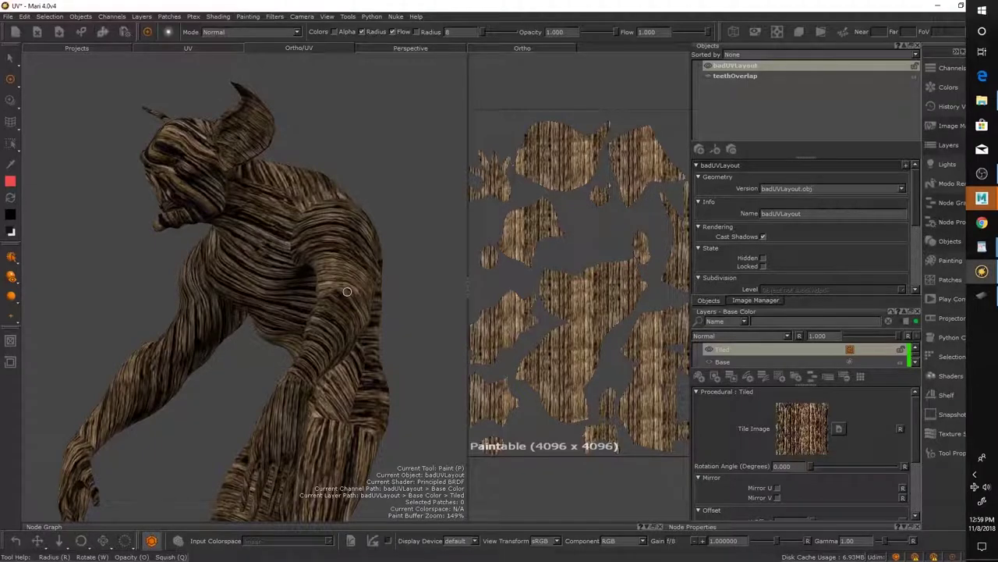
pyautogui.moveTo(347, 291)
pyautogui.keyDown('alt'); pyautogui.mouseDown()
pyautogui.moveTo(325, 290)
pyautogui.moveTo(390, 279)
pyautogui.moveTo(386, 289)
pyautogui.moveTo(366, 285)
pyautogui.mouseUp(); pyautogui.keyUp('alt')
pyautogui.moveTo(366, 286)
pyautogui.keyDown('alt'); pyautogui.mouseDown(button='right')
pyautogui.moveTo(390, 296)
pyautogui.moveTo(370, 288)
pyautogui.mouseUp(button='right'); pyautogui.keyUp('alt')
pyautogui.keyDown('alt'); pyautogui.moveTo(370, 289); pyautogui.dragTo(377, 302, button='middle'); pyautogui.keyUp('alt')
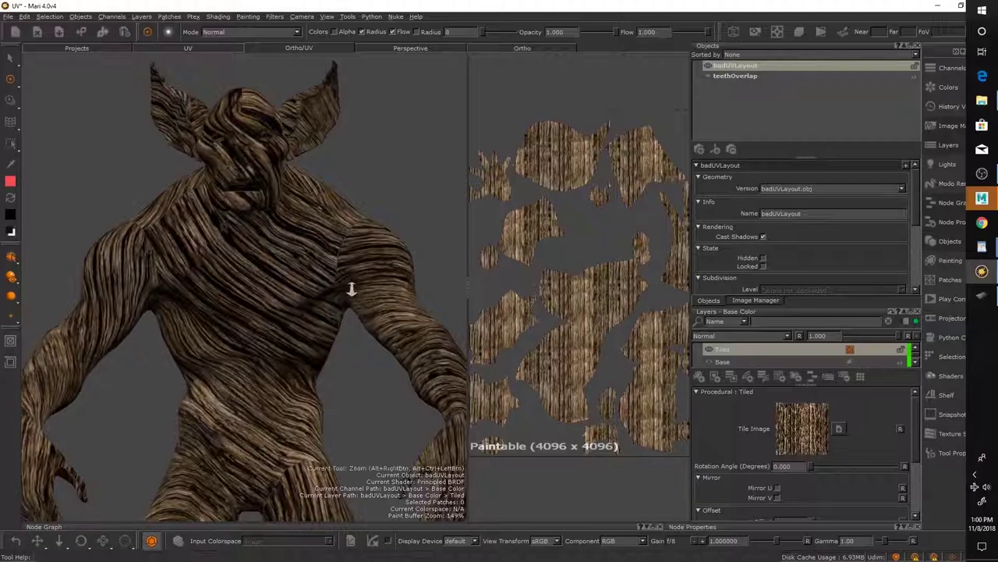
pyautogui.scroll(-2, 347, 273)
pyautogui.scroll(1, 341, 259)
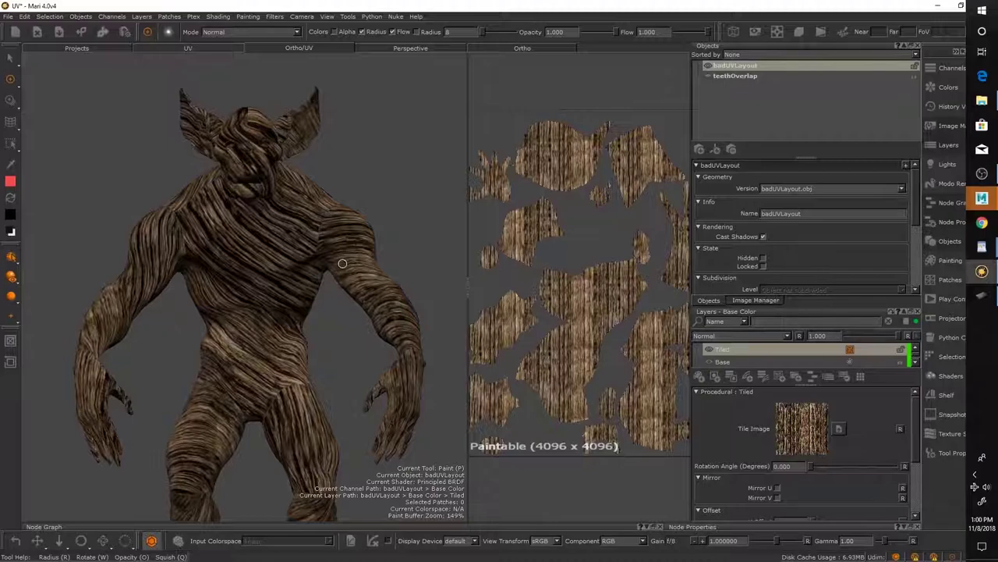
# Examine the grain break at the seam between chest and upper arm, and view the upper body from the front.
pyautogui.scroll(5, 341, 263)
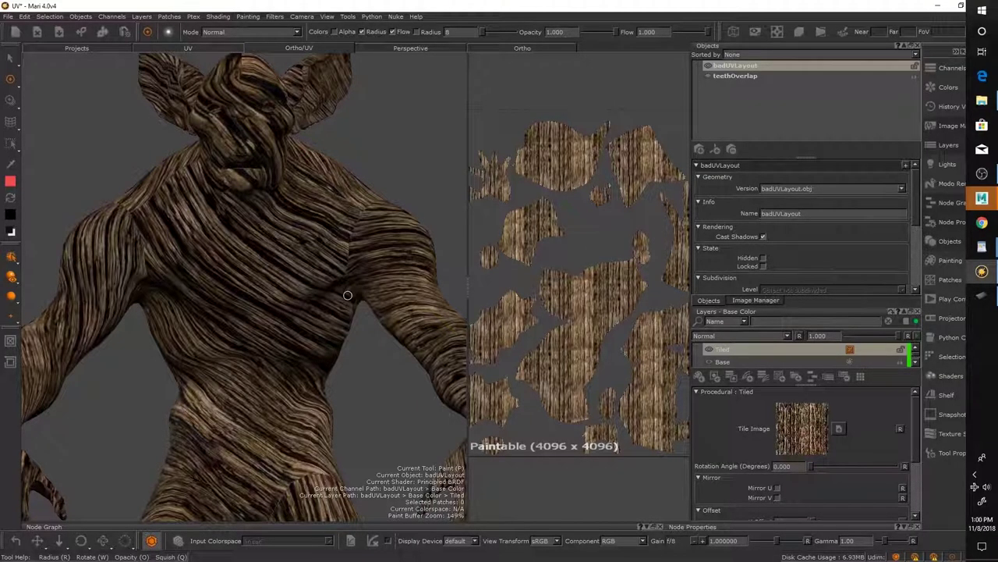
pyautogui.keyDown('alt'); pyautogui.moveTo(365, 242); pyautogui.dragTo(309, 289, button='middle'); pyautogui.keyUp('alt')
pyautogui.keyDown('alt'); pyautogui.moveTo(310, 306); pyautogui.dragTo(373, 302, button='right'); pyautogui.keyUp('alt')
pyautogui.keyDown('alt'); pyautogui.moveTo(373, 302); pyautogui.dragTo(310, 292); pyautogui.keyUp('alt')
pyautogui.moveTo(310, 292)
pyautogui.keyDown('alt'); pyautogui.mouseDown(button='right')
pyautogui.moveTo(370, 321)
pyautogui.moveTo(240, 290)
pyautogui.mouseUp(button='right'); pyautogui.keyUp('alt')
pyautogui.scroll(-2, 331, 316)
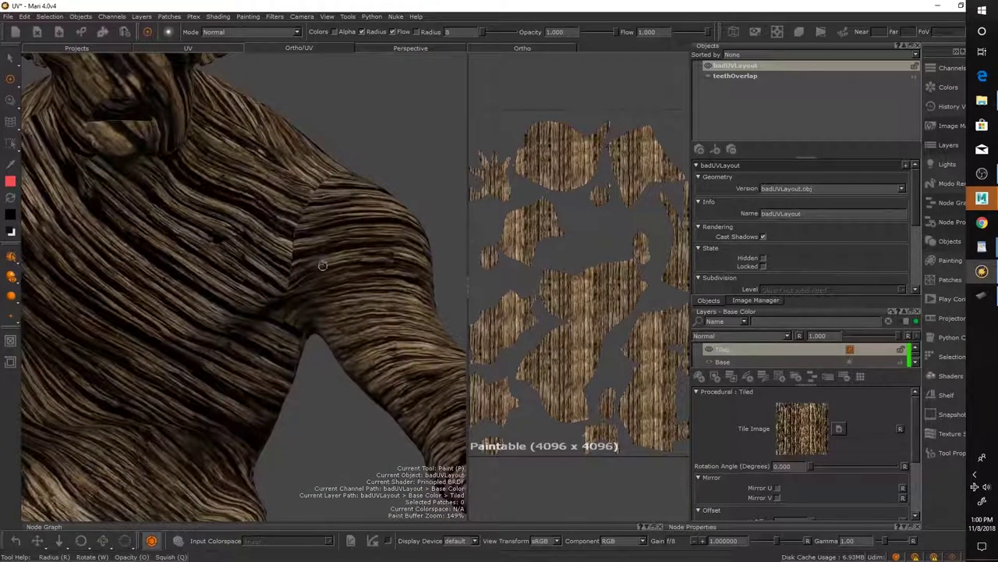
pyautogui.scroll(-5, 322, 267)
pyautogui.keyDown('alt'); pyautogui.moveTo(250, 257); pyautogui.dragTo(311, 310); pyautogui.keyUp('alt')
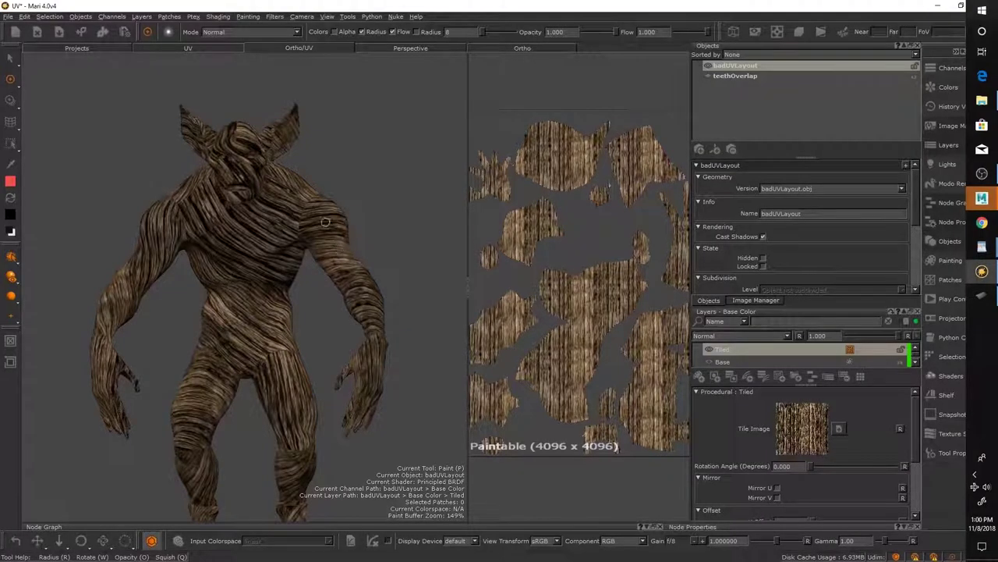
pyautogui.keyDown('alt'); pyautogui.moveTo(322, 219); pyautogui.dragTo(332, 261, button='middle'); pyautogui.keyUp('alt')
pyautogui.moveTo(332, 262)
pyautogui.keyDown('alt'); pyautogui.mouseDown(button='right')
pyautogui.moveTo(338, 298)
pyautogui.moveTo(346, 259)
pyautogui.mouseUp(button='right'); pyautogui.keyUp('alt')
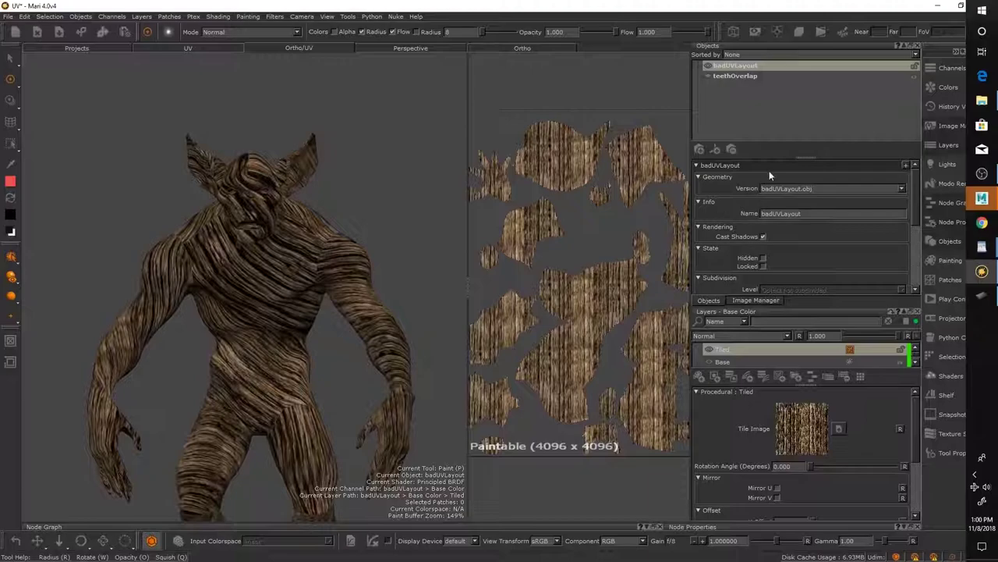
# Compare the wood grain on the character's face with the orientation of the head shell in the UV view.
pyautogui.keyDown('alt'); pyautogui.moveTo(273, 190); pyautogui.dragTo(312, 203, button='right'); pyautogui.keyUp('alt')
pyautogui.keyDown('alt'); pyautogui.moveTo(312, 203); pyautogui.dragTo(255, 186); pyautogui.keyUp('alt')
pyautogui.keyDown('alt'); pyautogui.moveTo(255, 185); pyautogui.dragTo(290, 196, button='right'); pyautogui.keyUp('alt')
pyautogui.keyDown('alt'); pyautogui.moveTo(290, 196); pyautogui.dragTo(320, 259, button='middle'); pyautogui.keyUp('alt')
pyautogui.keyDown('alt'); pyautogui.moveTo(575, 193); pyautogui.dragTo(545, 231, button='middle'); pyautogui.keyUp('alt')
pyautogui.keyDown('alt'); pyautogui.moveTo(545, 232); pyautogui.dragTo(591, 251, button='right'); pyautogui.keyUp('alt')
pyautogui.keyDown('alt'); pyautogui.moveTo(591, 252); pyautogui.dragTo(585, 351, button='middle'); pyautogui.keyUp('alt')
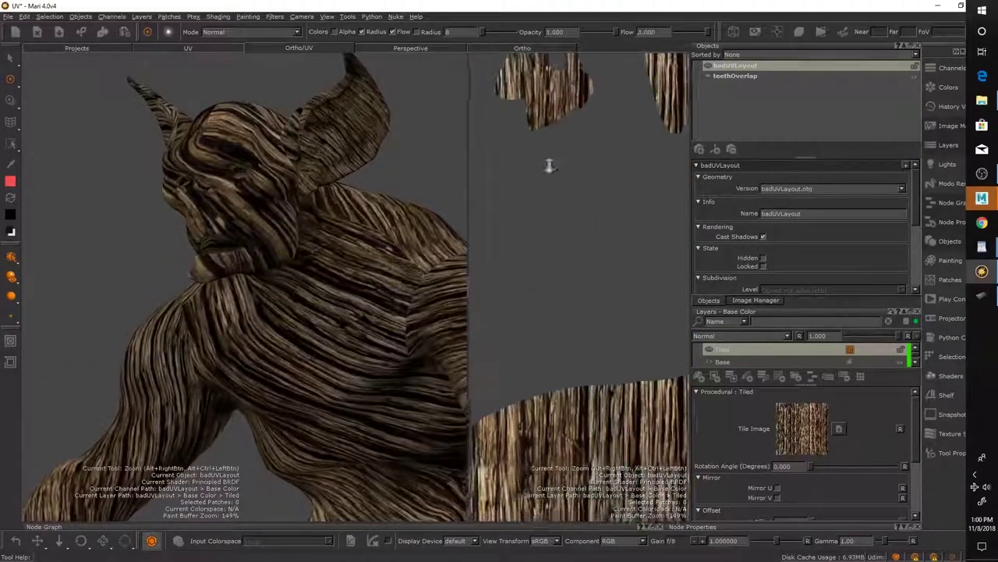
pyautogui.keyDown('alt'); pyautogui.moveTo(516, 86); pyautogui.dragTo(550, 269, button='middle'); pyautogui.keyUp('alt')
pyautogui.keyDown('alt'); pyautogui.moveTo(550, 269); pyautogui.dragTo(588, 258, button='right'); pyautogui.keyUp('alt')
pyautogui.keyDown('alt'); pyautogui.moveTo(375, 277); pyautogui.dragTo(335, 283, button='right'); pyautogui.keyUp('alt')
pyautogui.moveTo(335, 283)
pyautogui.keyDown('alt'); pyautogui.mouseDown()
pyautogui.moveTo(306, 286)
pyautogui.moveTo(272, 256)
pyautogui.moveTo(242, 269)
pyautogui.mouseUp(); pyautogui.keyUp('alt')
pyautogui.keyDown('alt'); pyautogui.moveTo(242, 270); pyautogui.dragTo(268, 259, button='right'); pyautogui.keyUp('alt')
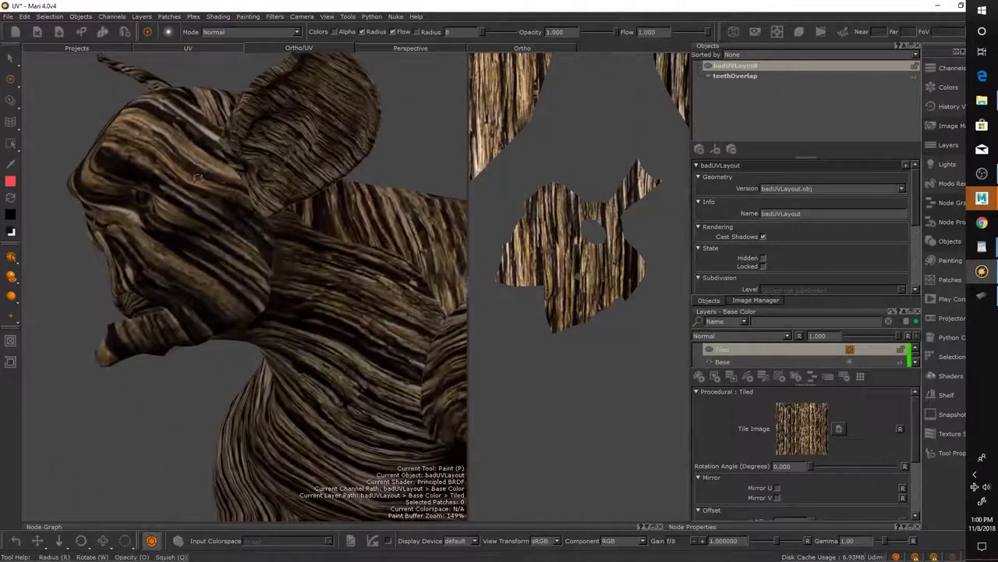
# Examine the wood grain along the arm and hand, and inspect the face up close in profile.
pyautogui.scroll(8, 275, 269)
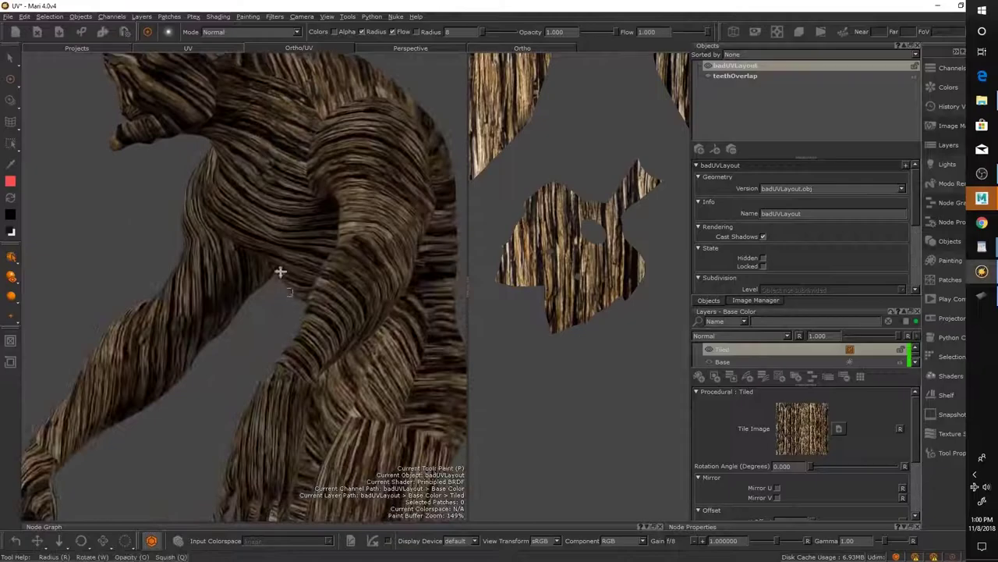
pyautogui.scroll(3, 289, 296)
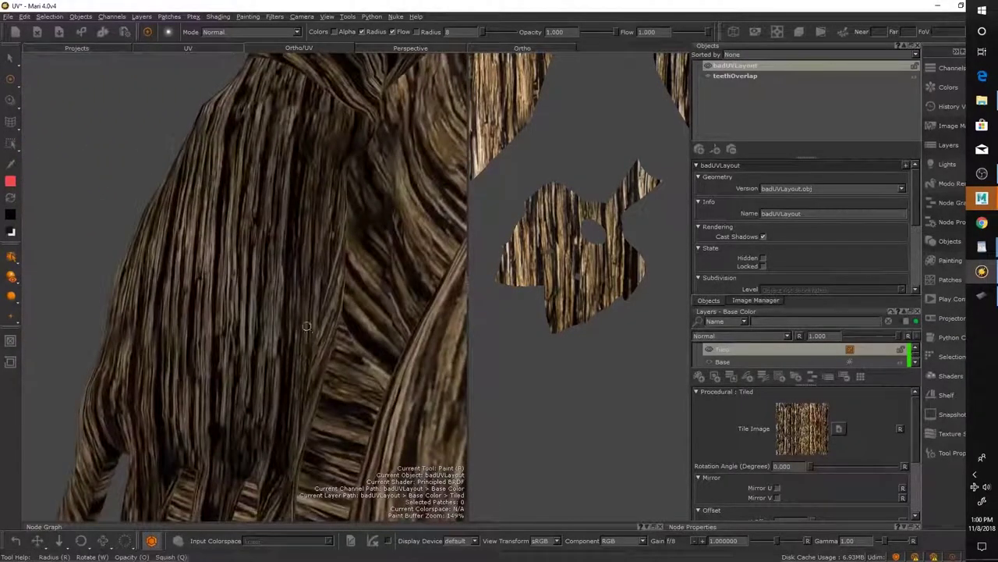
pyautogui.keyDown('alt'); pyautogui.moveTo(305, 321); pyautogui.dragTo(234, 270, button='right'); pyautogui.keyUp('alt')
pyautogui.keyDown('alt'); pyautogui.moveTo(234, 271); pyautogui.dragTo(304, 287); pyautogui.keyUp('alt')
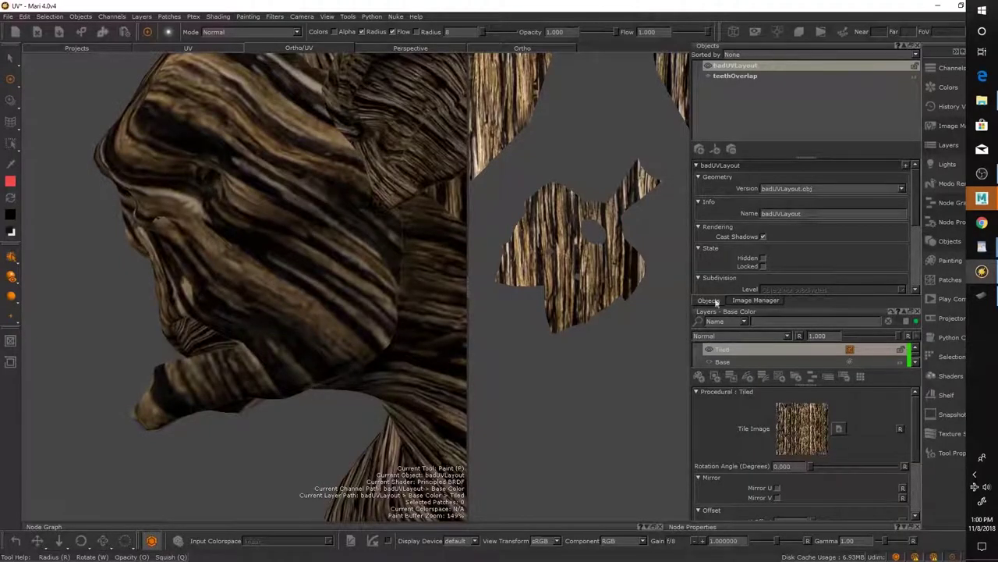
# Switch the geometry version to goodUVLayout and view the face from the front.
pyautogui.click(798, 188)
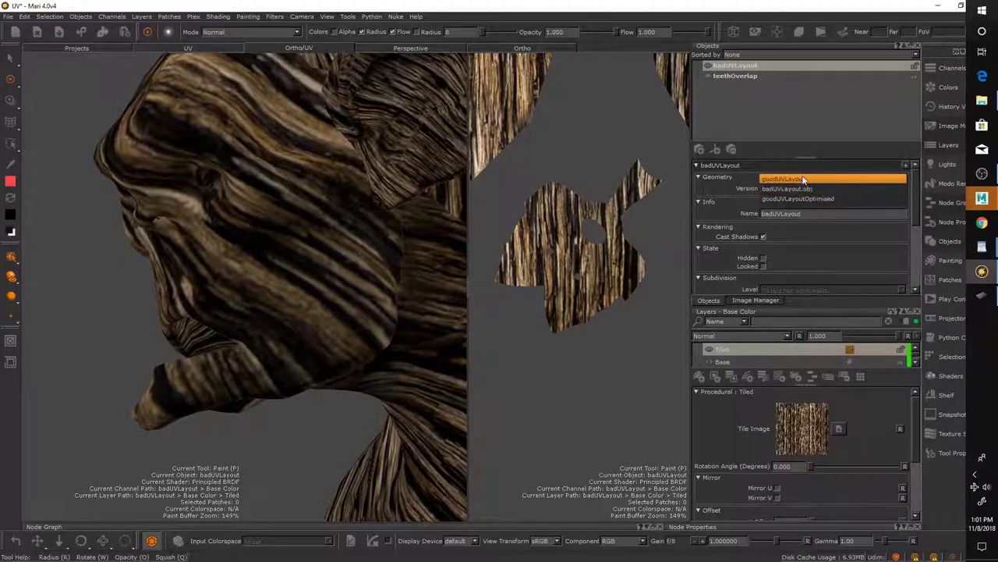
pyautogui.click(803, 178)
pyautogui.keyDown('alt'); pyautogui.moveTo(293, 263); pyautogui.dragTo(231, 267); pyautogui.keyUp('alt')
pyautogui.keyDown('alt'); pyautogui.moveTo(231, 267); pyautogui.dragTo(246, 375, button='right'); pyautogui.keyUp('alt')
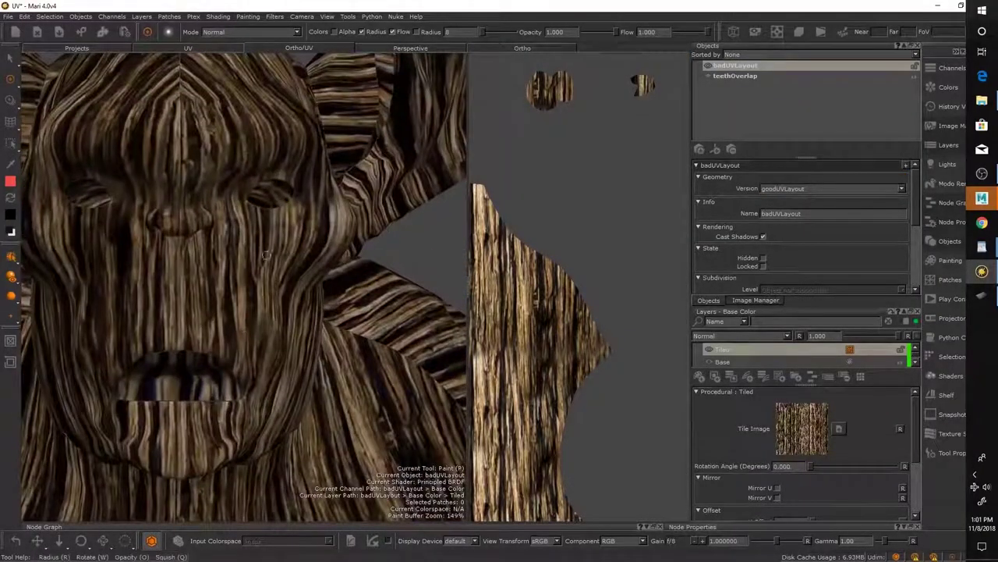
# Frame the forearm and wrist close up and switch the geometry version back to badUVLayout.obj.
pyautogui.keyDown('alt'); pyautogui.moveTo(272, 250); pyautogui.dragTo(292, 305, button='right'); pyautogui.keyUp('alt')
pyautogui.keyDown('alt'); pyautogui.moveTo(292, 305); pyautogui.dragTo(252, 302); pyautogui.keyUp('alt')
pyautogui.keyDown('alt'); pyautogui.moveTo(297, 499); pyautogui.dragTo(245, 348, button='middle'); pyautogui.keyUp('alt')
pyautogui.moveTo(245, 348)
pyautogui.keyDown('alt'); pyautogui.mouseDown()
pyautogui.moveTo(252, 249)
pyautogui.moveTo(312, 257)
pyautogui.moveTo(261, 281)
pyautogui.mouseUp(); pyautogui.keyUp('alt')
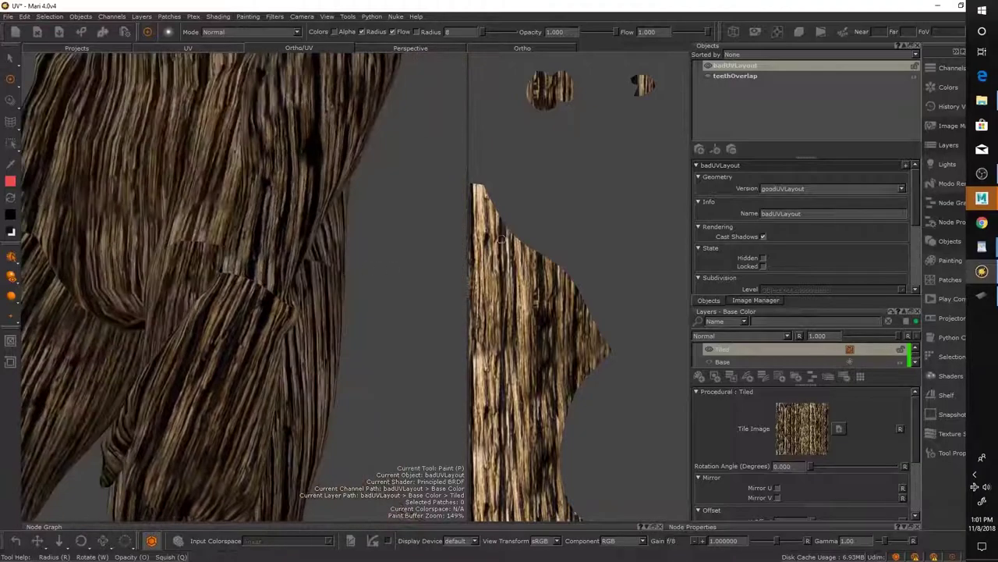
pyautogui.click(784, 189)
pyautogui.click(786, 198)
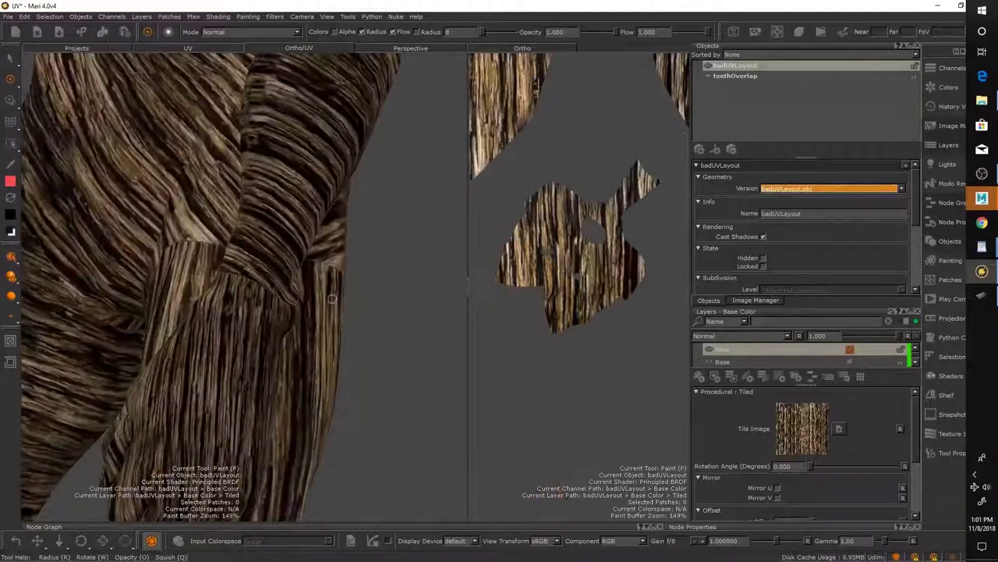
# Examine the wood grain direction across the whole character from the side and the front with the bad UV layout.
pyautogui.moveTo(288, 300)
pyautogui.keyDown('alt'); pyautogui.mouseDown()
pyautogui.moveTo(263, 307)
pyautogui.moveTo(279, 315)
pyautogui.moveTo(273, 349)
pyautogui.mouseUp(); pyautogui.keyUp('alt')
pyautogui.keyDown('alt'); pyautogui.moveTo(270, 248); pyautogui.dragTo(330, 294); pyautogui.keyUp('alt')
pyautogui.keyDown('alt'); pyautogui.moveTo(330, 294); pyautogui.dragTo(251, 225, button='right'); pyautogui.keyUp('alt')
pyautogui.keyDown('alt'); pyautogui.moveTo(251, 224); pyautogui.dragTo(285, 266, button='middle'); pyautogui.keyUp('alt')
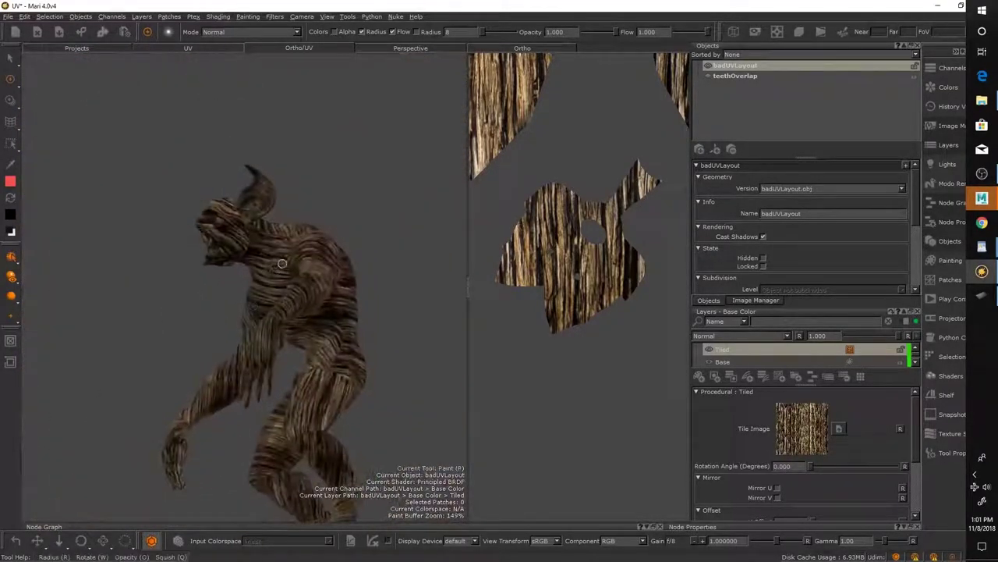
pyautogui.moveTo(285, 265)
pyautogui.keyDown('alt'); pyautogui.mouseDown()
pyautogui.moveTo(337, 297)
pyautogui.moveTo(288, 283)
pyautogui.mouseUp(); pyautogui.keyUp('alt')
pyautogui.keyDown('alt'); pyautogui.moveTo(288, 283); pyautogui.dragTo(324, 314, button='middle'); pyautogui.keyUp('alt')
pyautogui.moveTo(323, 314)
pyautogui.keyDown('alt'); pyautogui.mouseDown(button='right')
pyautogui.moveTo(345, 324)
pyautogui.moveTo(325, 307)
pyautogui.mouseUp(button='right'); pyautogui.keyUp('alt')
pyautogui.keyDown('alt'); pyautogui.moveTo(325, 308); pyautogui.dragTo(307, 268, button='middle'); pyautogui.keyUp('alt')
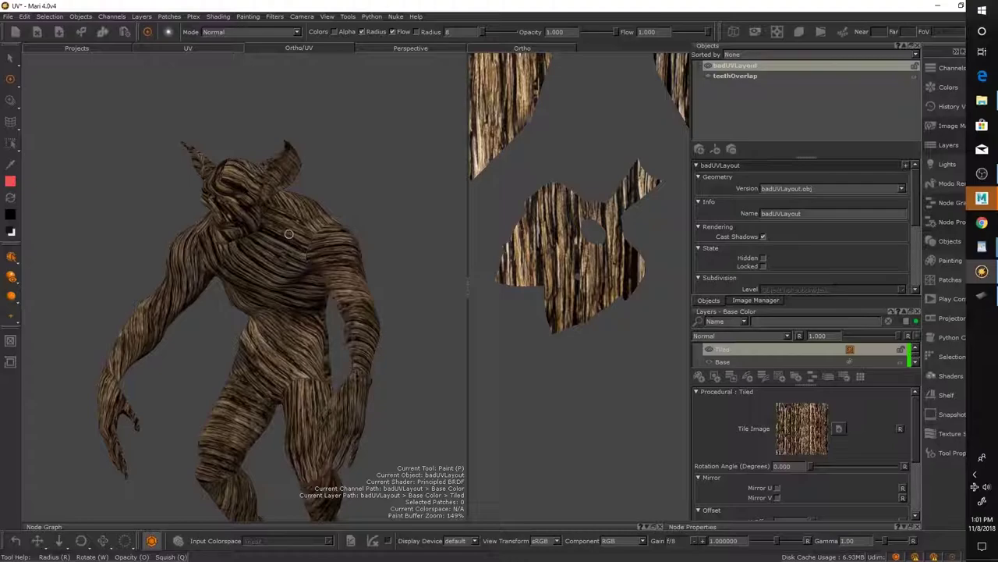
pyautogui.keyDown('alt'); pyautogui.moveTo(287, 232); pyautogui.dragTo(316, 265); pyautogui.keyUp('alt')
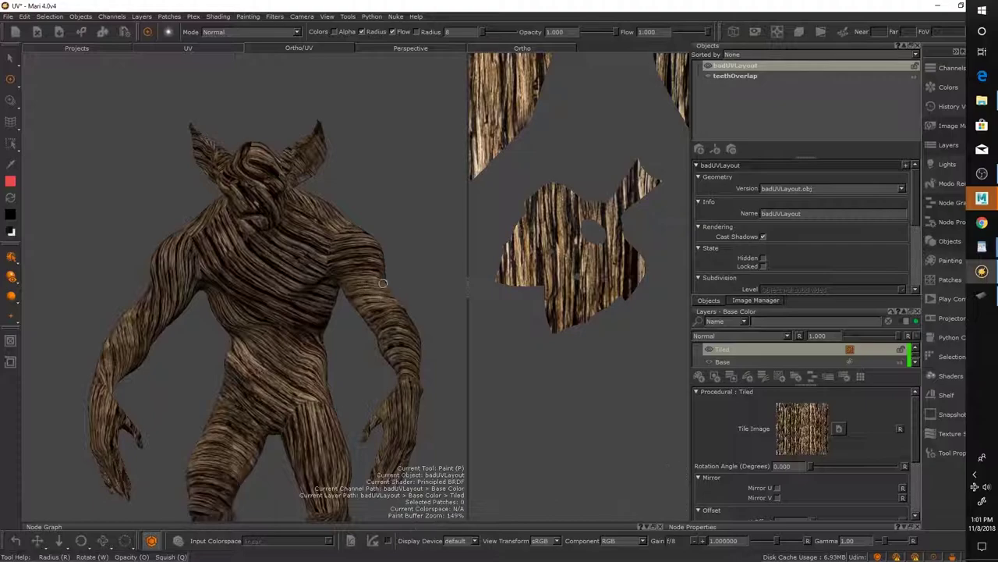
pyautogui.keyDown('alt'); pyautogui.moveTo(327, 258); pyautogui.dragTo(350, 274, button='middle'); pyautogui.keyUp('alt')
pyautogui.keyDown('alt'); pyautogui.moveTo(350, 274); pyautogui.dragTo(380, 255, button='right'); pyautogui.keyUp('alt')
# Hide the badUVLayout object and make the teethOverlap object visible and current.
pyautogui.click(707, 67)
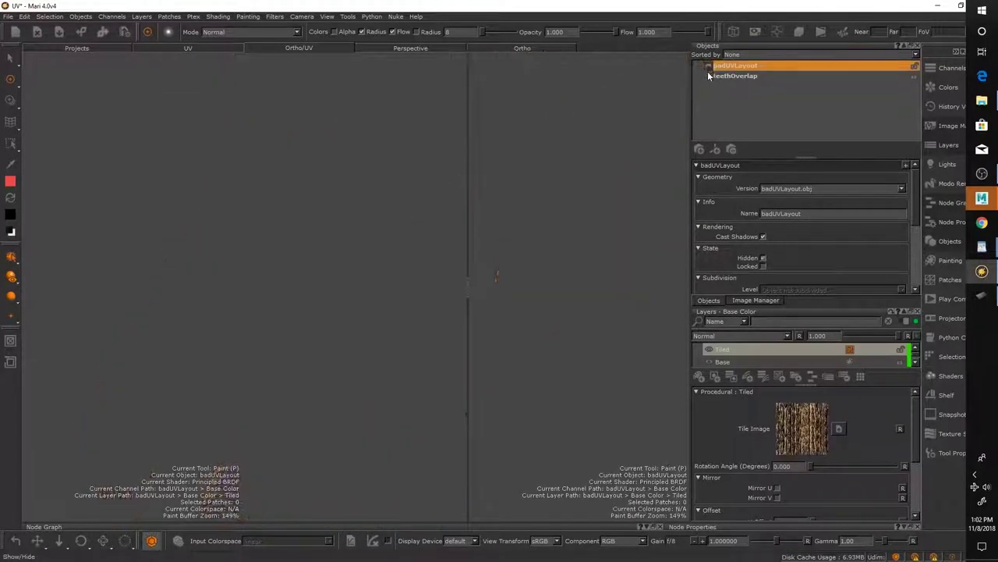
pyautogui.click(707, 75)
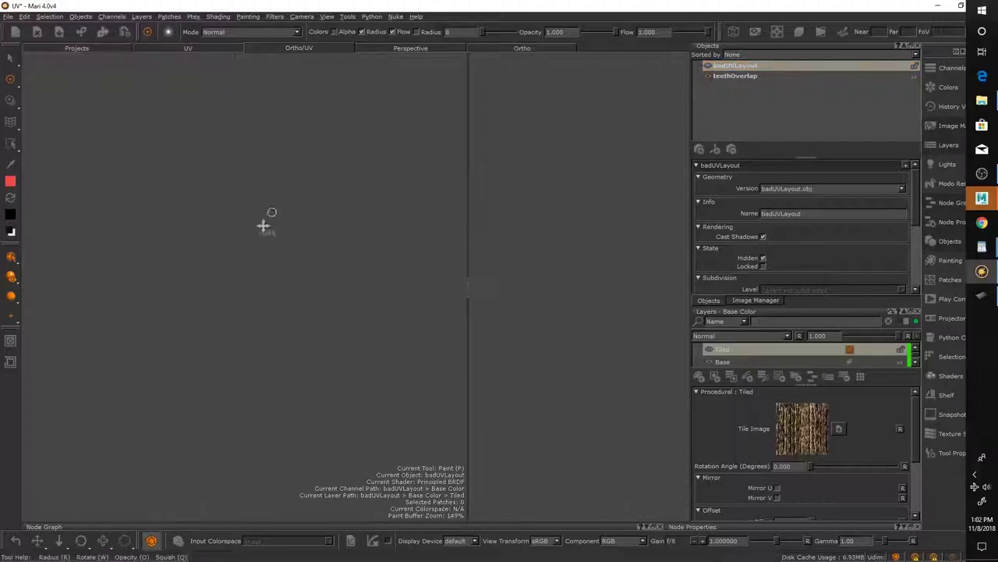
pyautogui.keyDown('alt'); pyautogui.moveTo(523, 232); pyautogui.dragTo(487, 225, button='right'); pyautogui.keyUp('alt')
pyautogui.keyDown('alt'); pyautogui.moveTo(560, 214); pyautogui.dragTo(474, 207, button='right'); pyautogui.keyUp('alt')
pyautogui.keyDown('alt'); pyautogui.moveTo(586, 234); pyautogui.dragTo(501, 218, button='right'); pyautogui.keyUp('alt')
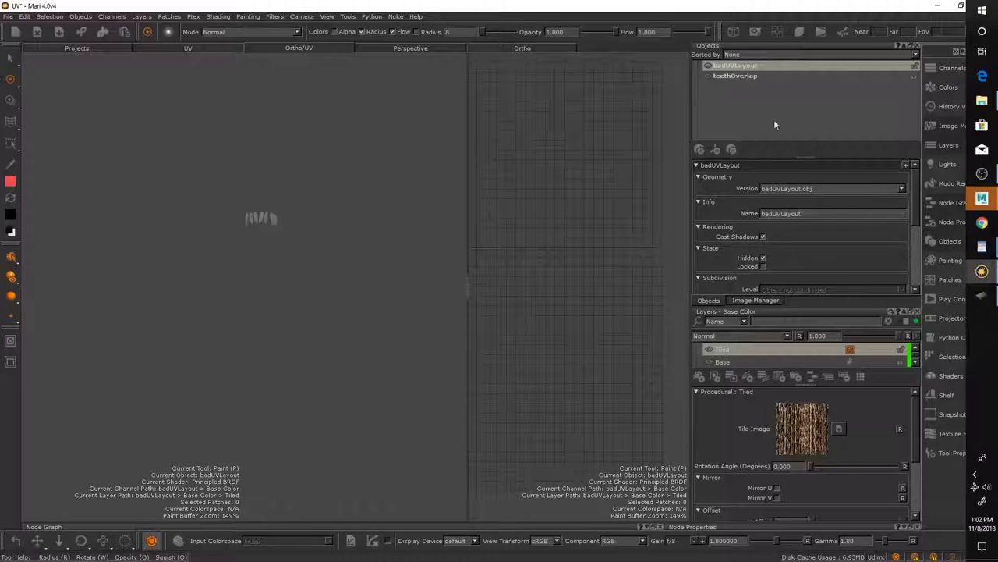
pyautogui.click(708, 76)
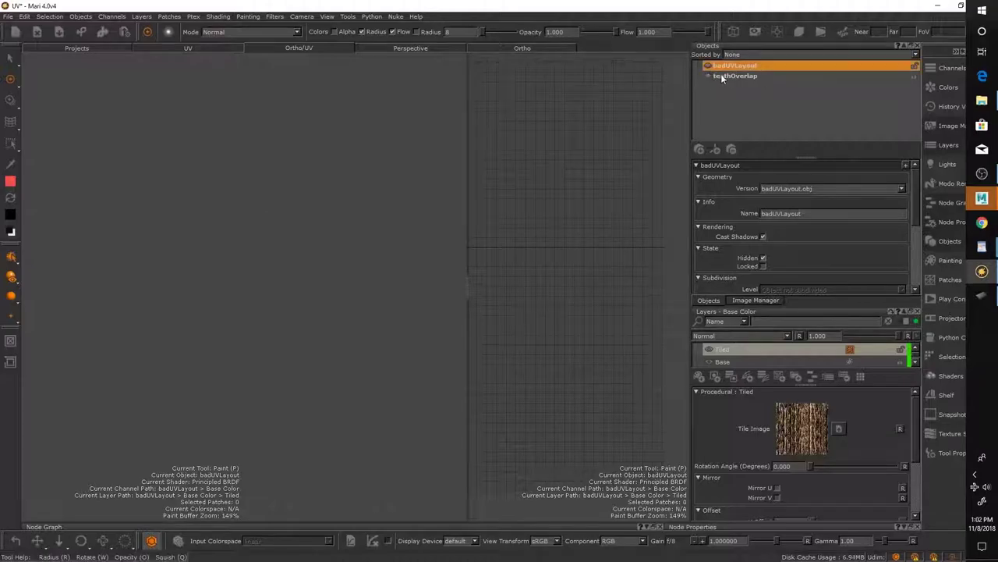
pyautogui.click(707, 75)
pyautogui.click(727, 75)
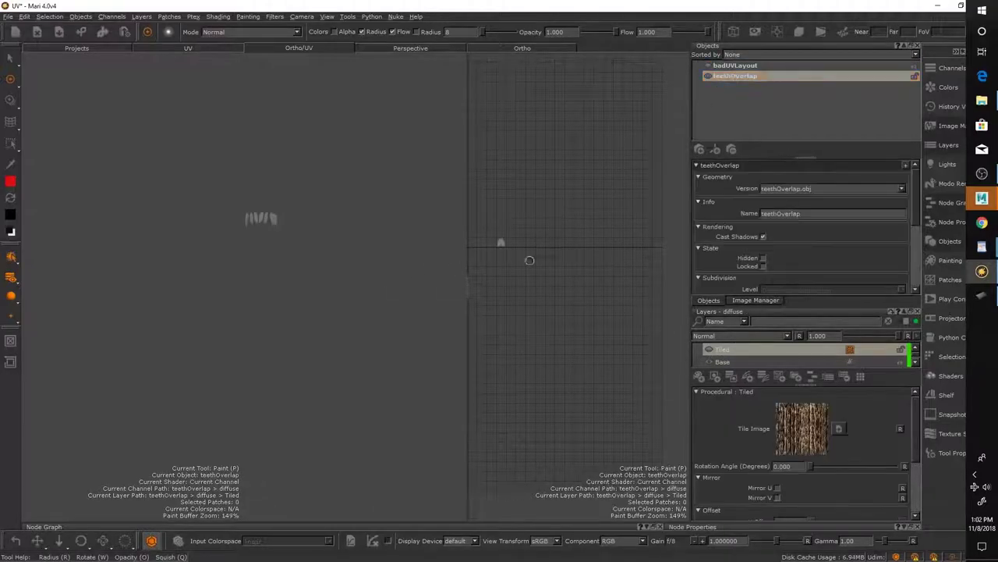
# Add a new paint layer above Tiled in the teeth's diffuse channel.
pyautogui.keyDown('alt'); pyautogui.moveTo(544, 266); pyautogui.dragTo(551, 247, button='right'); pyautogui.keyUp('alt')
pyautogui.keyDown('alt'); pyautogui.moveTo(550, 247); pyautogui.dragTo(630, 307, button='middle'); pyautogui.keyUp('alt')
pyautogui.keyDown('alt'); pyautogui.moveTo(529, 271); pyautogui.dragTo(569, 283, button='right'); pyautogui.keyUp('alt')
pyautogui.keyDown('alt'); pyautogui.moveTo(487, 230); pyautogui.dragTo(631, 246, button='middle'); pyautogui.keyUp('alt')
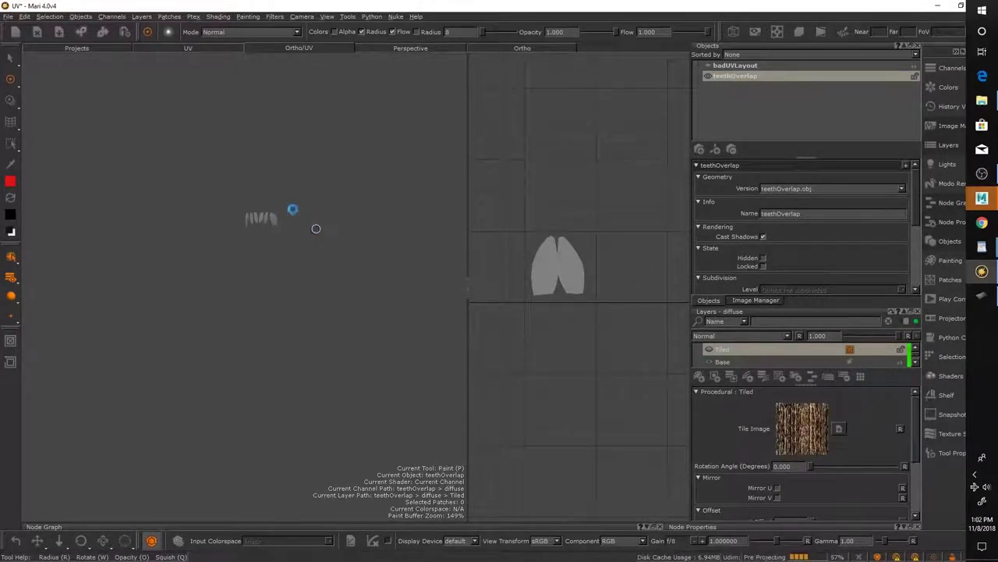
pyautogui.scroll(6, 330, 241)
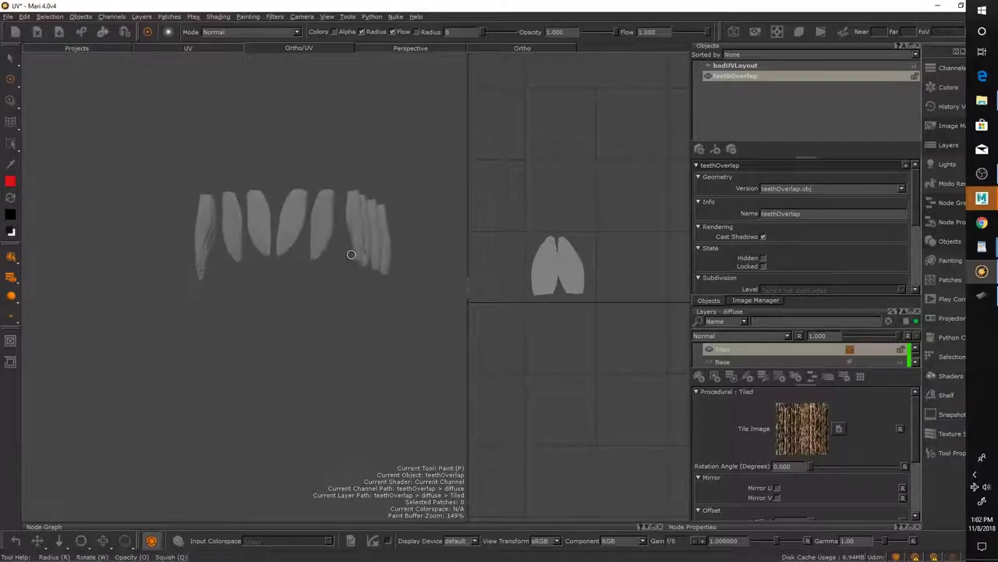
pyautogui.scroll(4, 601, 265)
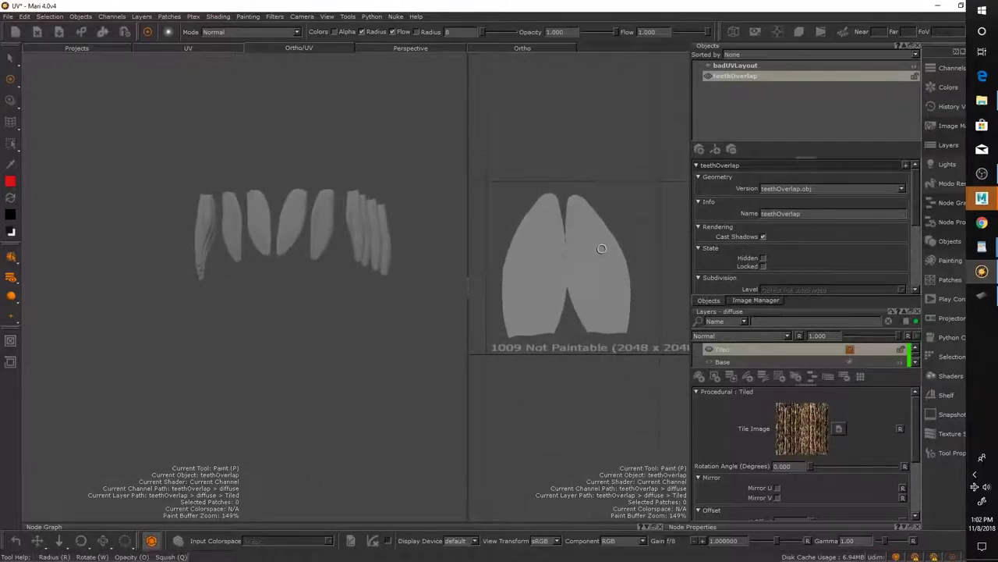
pyautogui.click(698, 378)
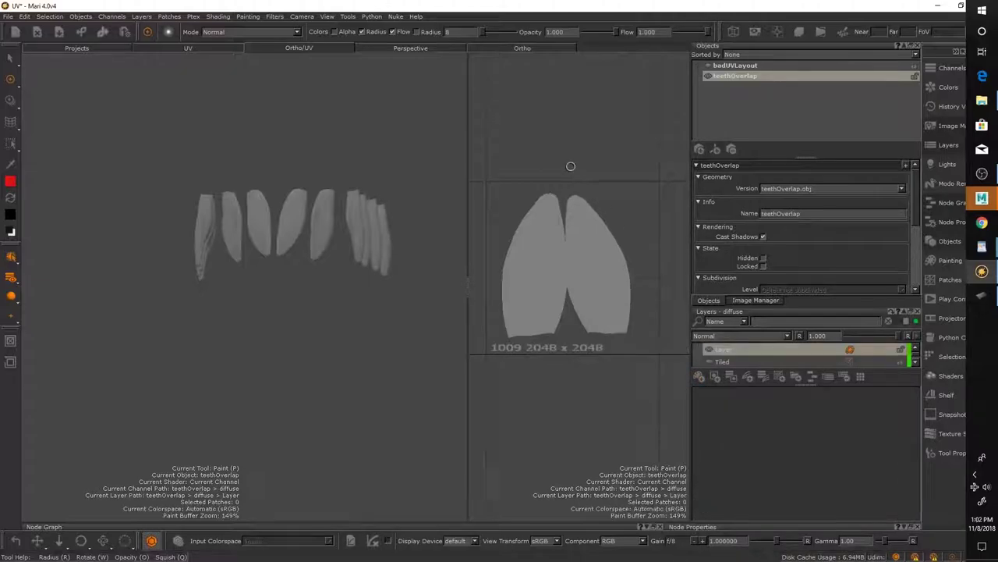
# Paint red lengthwise strokes over the overlapping tooth shells of patch 1009 in the UV view.
pyautogui.moveTo(575, 196); pyautogui.dragTo(592, 309)
pyautogui.moveTo(546, 196)
pyautogui.mouseDown()
pyautogui.moveTo(539, 298)
pyautogui.moveTo(523, 283)
pyautogui.mouseUp()
pyautogui.moveTo(525, 216); pyautogui.dragTo(507, 307)
pyautogui.moveTo(509, 251); pyautogui.dragTo(508, 294)
pyautogui.moveTo(537, 236); pyautogui.dragTo(524, 313)
pyautogui.moveTo(562, 230); pyautogui.dragTo(565, 287)
pyautogui.moveTo(573, 196)
pyautogui.mouseDown()
pyautogui.moveTo(588, 293)
pyautogui.moveTo(601, 282)
pyautogui.mouseUp()
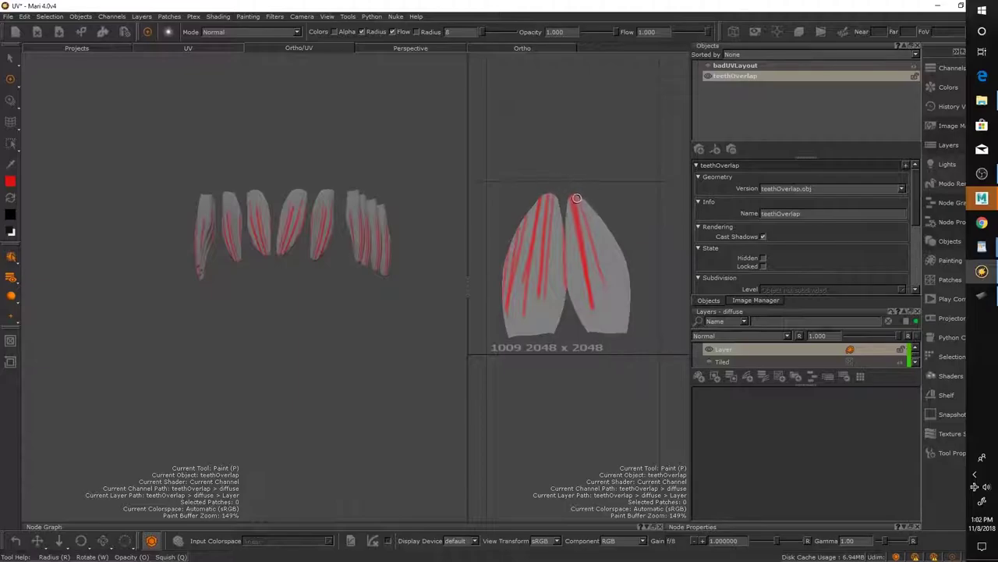
# Paint a red patch along the edge of one front tooth near its tip on the 3D model.
pyautogui.keyDown('alt'); pyautogui.moveTo(316, 251); pyautogui.dragTo(379, 287, button='right'); pyautogui.keyUp('alt')
pyautogui.keyDown('alt'); pyautogui.moveTo(379, 287); pyautogui.dragTo(312, 382, button='middle'); pyautogui.keyUp('alt')
pyautogui.keyDown('alt'); pyautogui.moveTo(373, 287); pyautogui.dragTo(398, 286, button='right'); pyautogui.keyUp('alt')
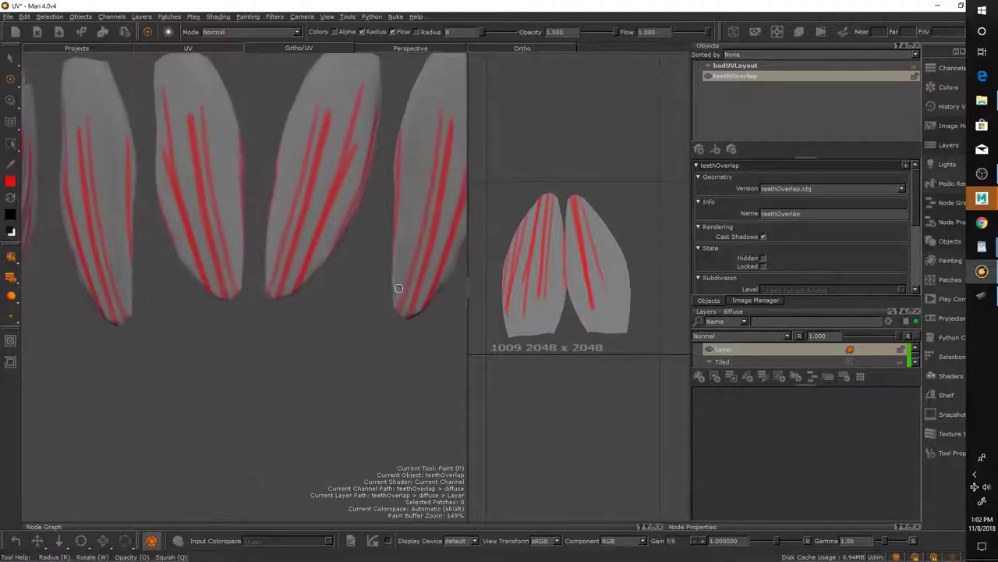
pyautogui.keyDown('alt'); pyautogui.moveTo(399, 285); pyautogui.dragTo(376, 287, button='middle'); pyautogui.keyUp('alt')
pyautogui.keyDown('alt'); pyautogui.moveTo(376, 287); pyautogui.dragTo(372, 269, button='right'); pyautogui.keyUp('alt')
pyautogui.keyDown('alt'); pyautogui.moveTo(379, 246); pyautogui.dragTo(376, 243, button='middle'); pyautogui.keyUp('alt')
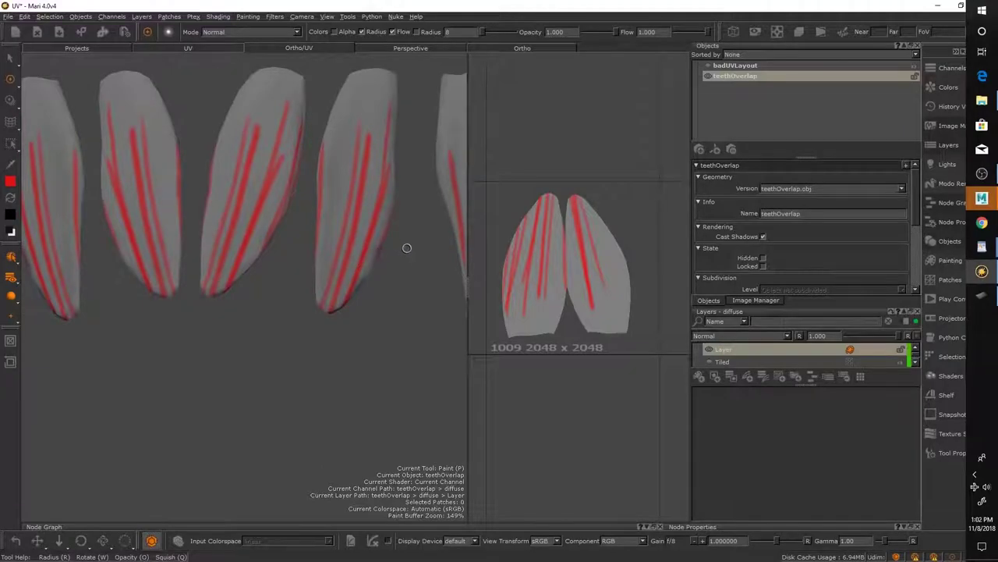
pyautogui.scroll(-2, 407, 248)
pyautogui.scroll(2, 342, 287)
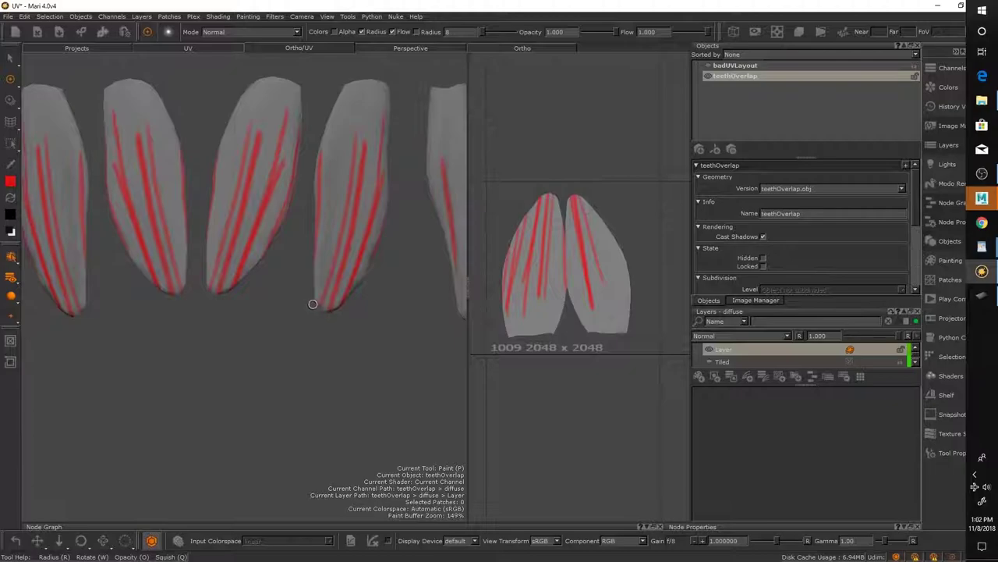
pyautogui.moveTo(311, 310)
pyautogui.mouseDown()
pyautogui.moveTo(322, 256)
pyautogui.moveTo(319, 264)
pyautogui.mouseUp()
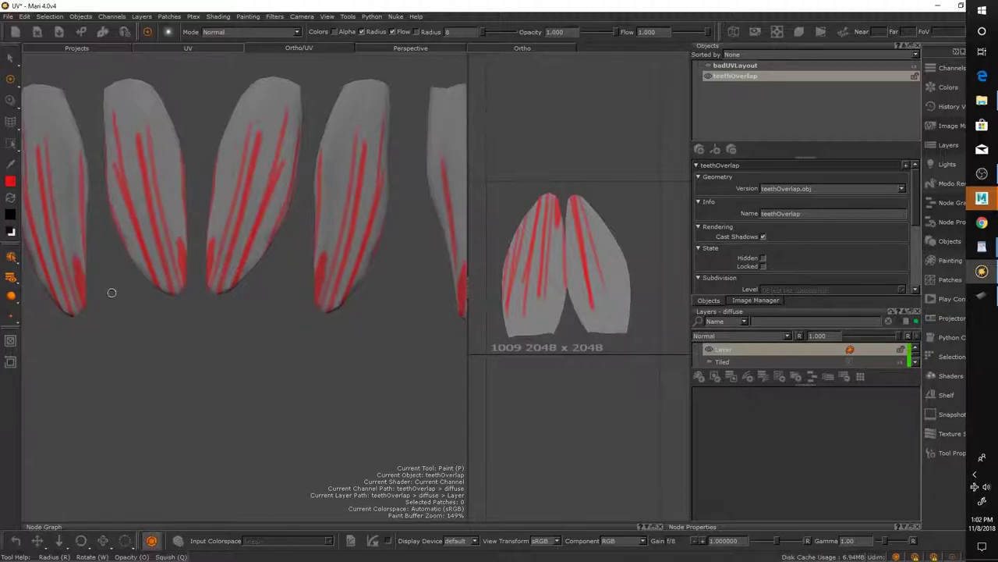
# Switch the teeth geometry version to teethNoOverlap and replace the painted layer with a new empty paint layer.
pyautogui.scroll(-5, 330, 265)
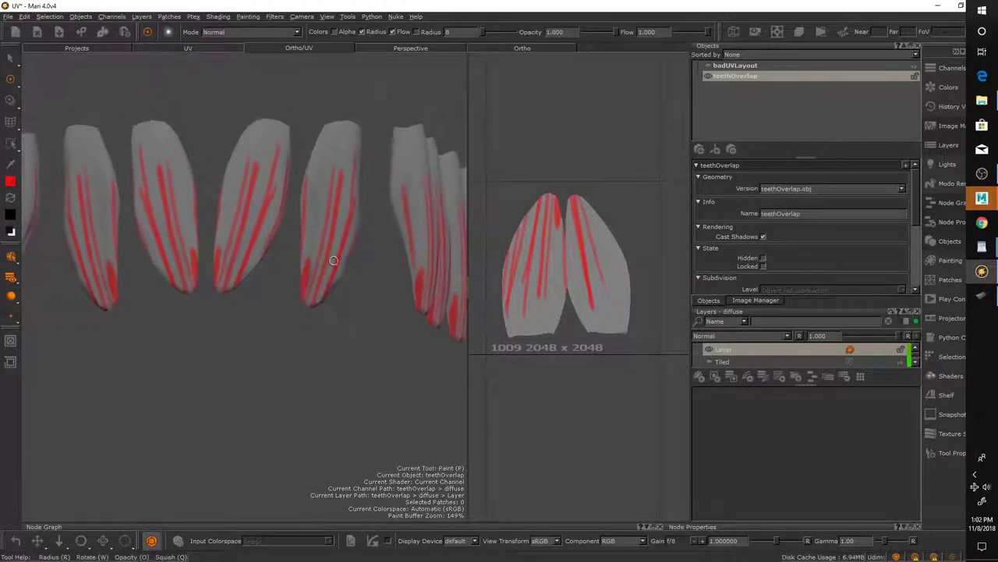
pyautogui.keyDown('alt'); pyautogui.moveTo(340, 309); pyautogui.dragTo(279, 311); pyautogui.keyUp('alt')
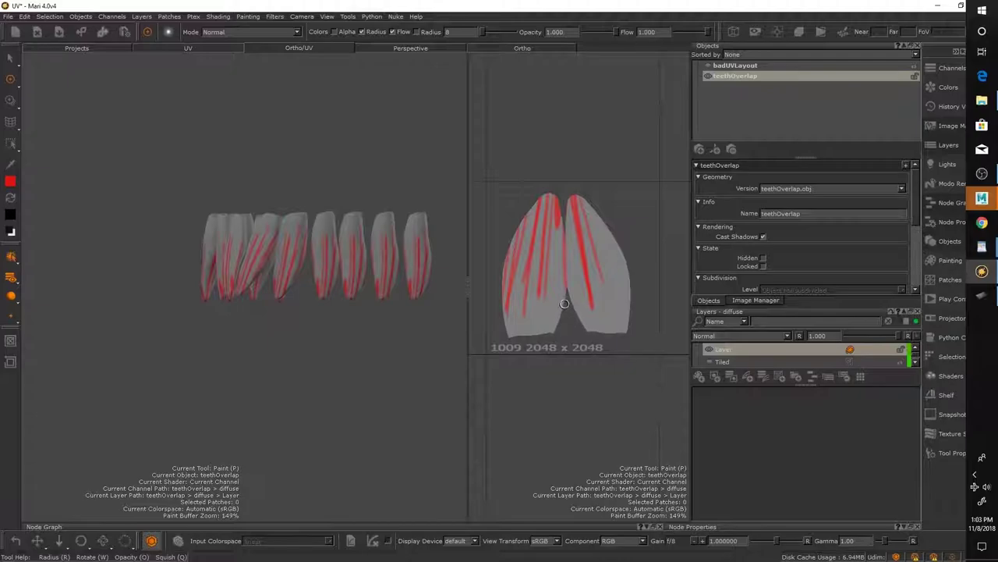
pyautogui.click(785, 189)
pyautogui.click(787, 179)
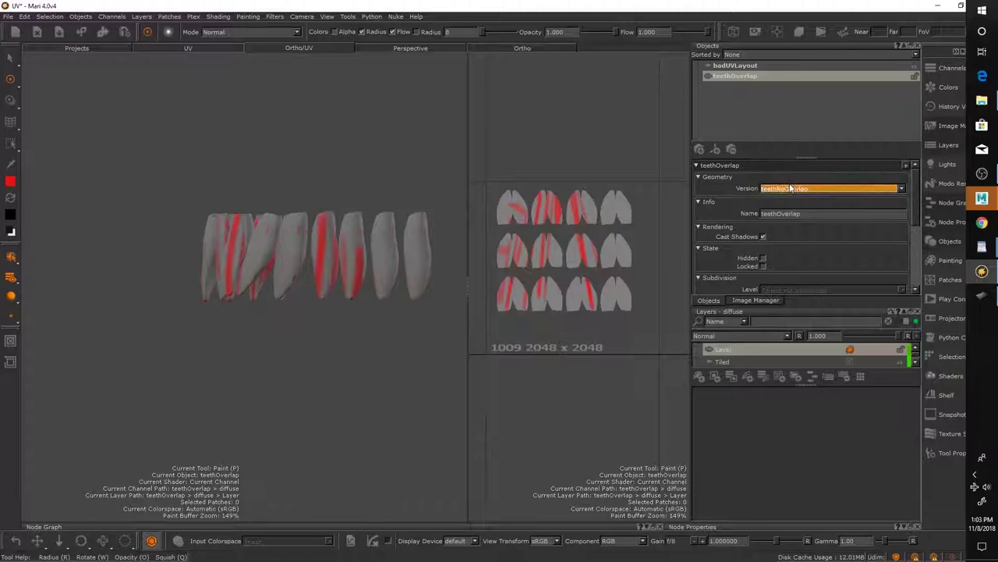
pyautogui.click(844, 378)
pyautogui.click(698, 378)
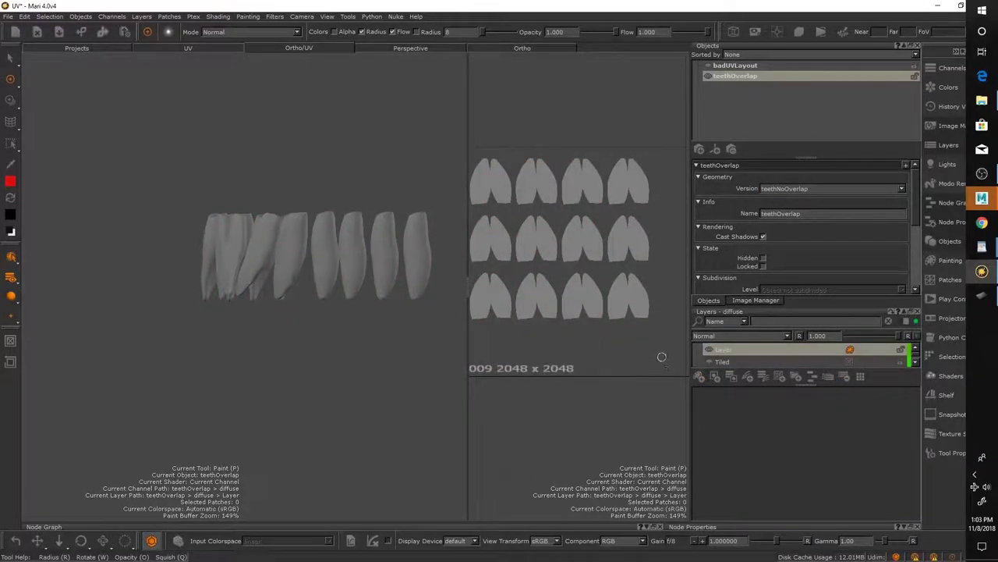
# Paint separate red strokes on the individual tooth shells in the first three columns of the UV layout.
pyautogui.moveTo(519, 175); pyautogui.dragTo(569, 170, button='middle')
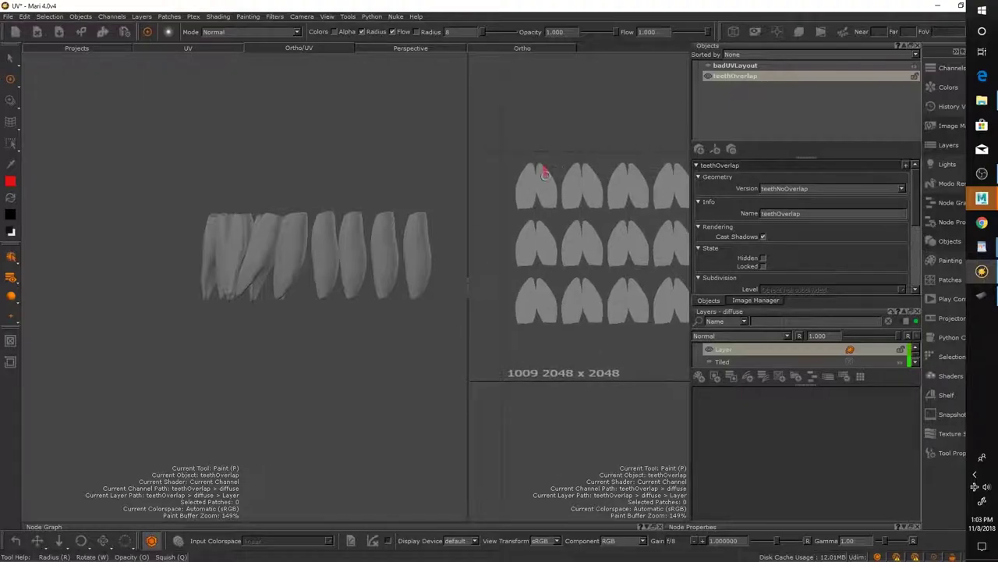
pyautogui.moveTo(545, 172)
pyautogui.mouseDown()
pyautogui.moveTo(546, 187)
pyautogui.moveTo(587, 167)
pyautogui.mouseUp()
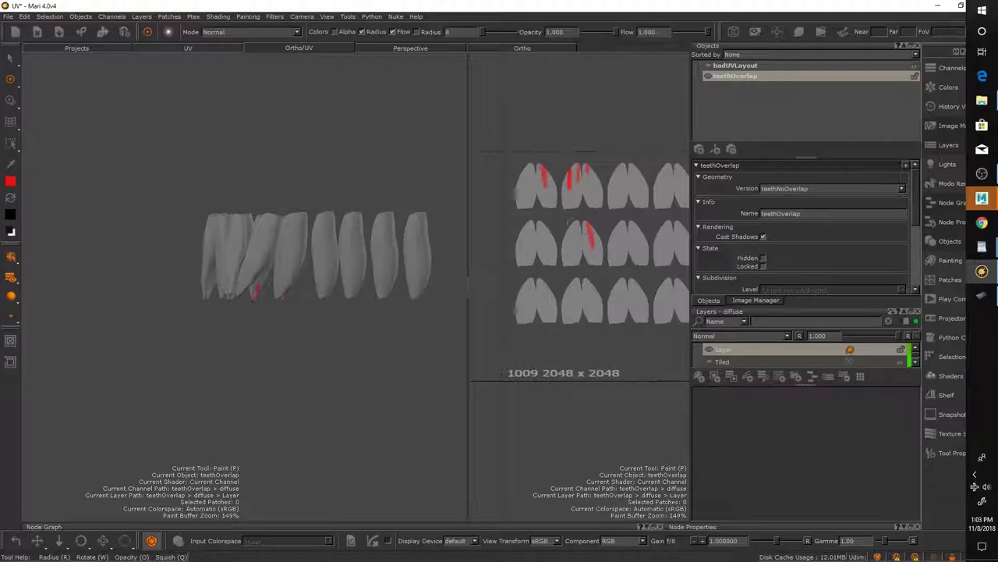
pyautogui.moveTo(575, 224)
pyautogui.mouseDown()
pyautogui.moveTo(571, 250)
pyautogui.moveTo(545, 243)
pyautogui.mouseUp()
pyautogui.moveTo(534, 227); pyautogui.dragTo(525, 247)
pyautogui.moveTo(540, 280)
pyautogui.mouseDown()
pyautogui.moveTo(545, 304)
pyautogui.moveTo(528, 306)
pyautogui.moveTo(573, 278)
pyautogui.moveTo(611, 276)
pyautogui.moveTo(627, 306)
pyautogui.mouseUp()
pyautogui.moveTo(622, 217); pyautogui.dragTo(616, 242)
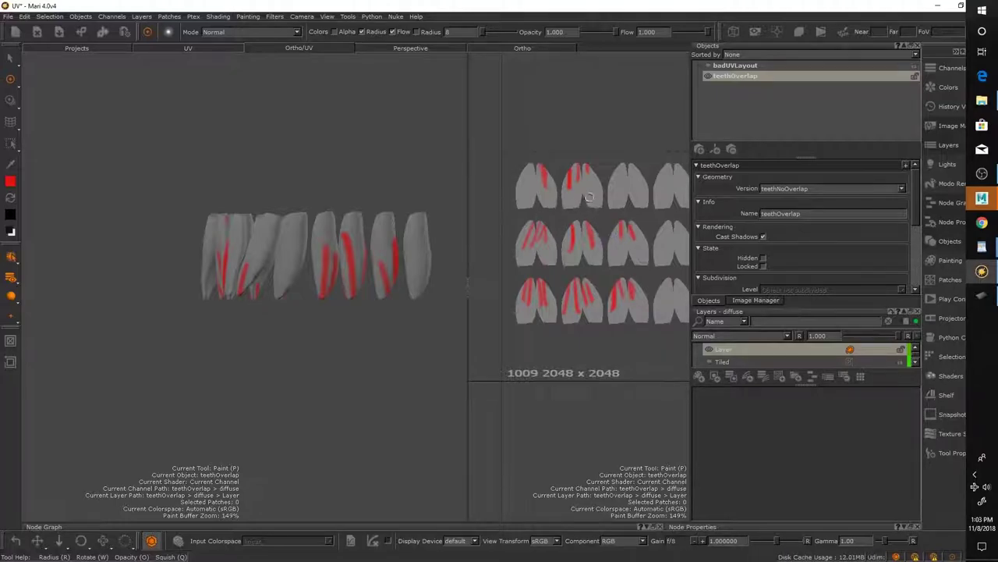
# Cover the first tooth shell of the upper row with dense lengthwise red strokes.
pyautogui.scroll(4, 569, 228)
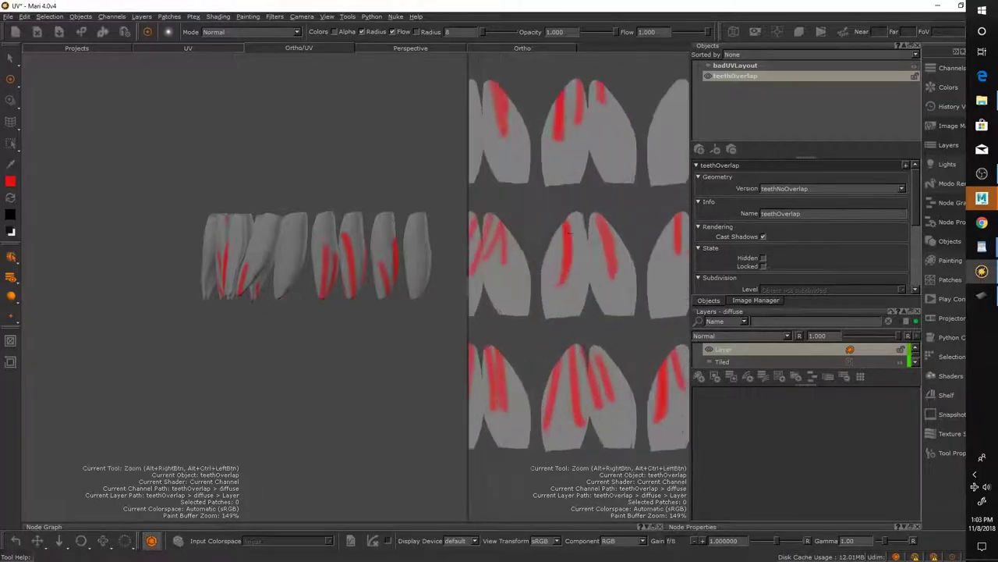
pyautogui.keyDown('alt'); pyautogui.moveTo(541, 182); pyautogui.dragTo(602, 258, button='middle'); pyautogui.keyUp('alt')
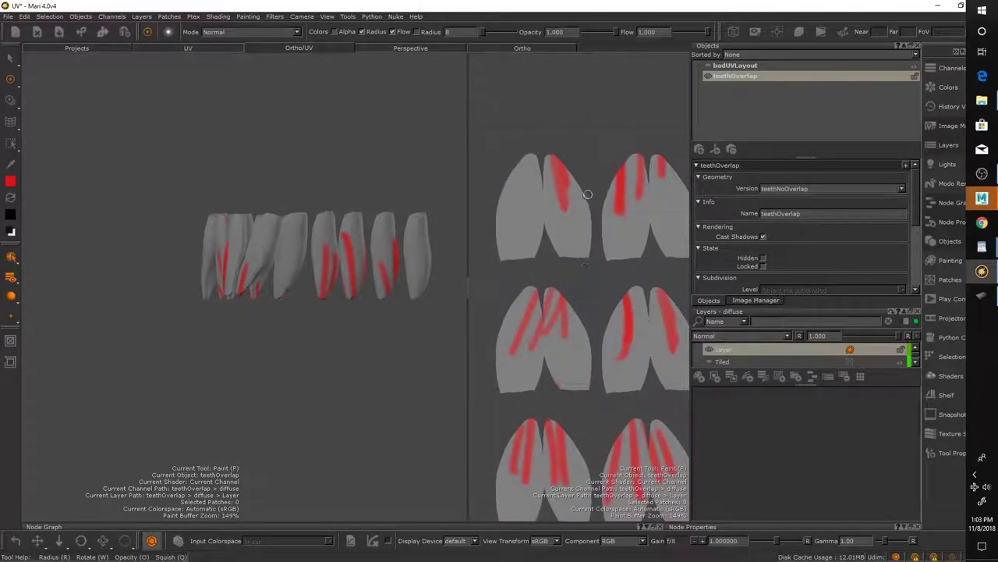
pyautogui.moveTo(588, 174)
pyautogui.mouseDown()
pyautogui.moveTo(503, 178)
pyautogui.moveTo(572, 260)
pyautogui.mouseUp()
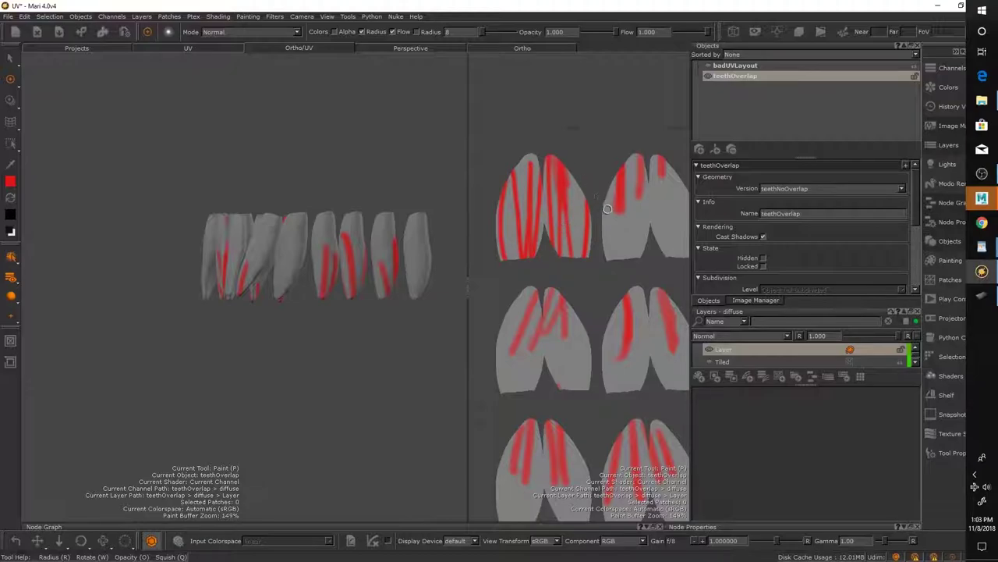
# Widen the UV view and frame all the tooth shells of patch 1009 beside the 3D teeth.
pyautogui.scroll(-4, 581, 214)
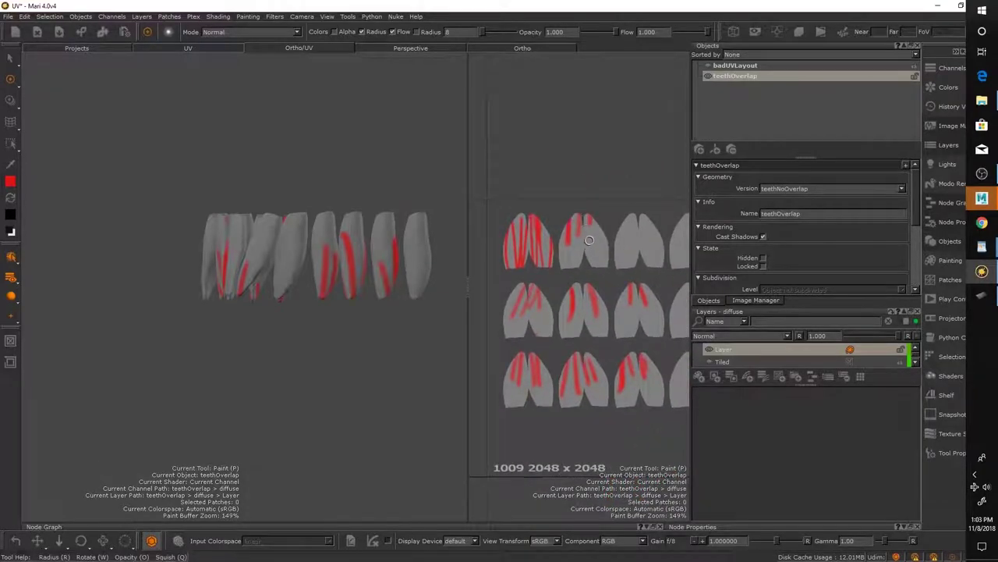
pyautogui.scroll(-2, 593, 234)
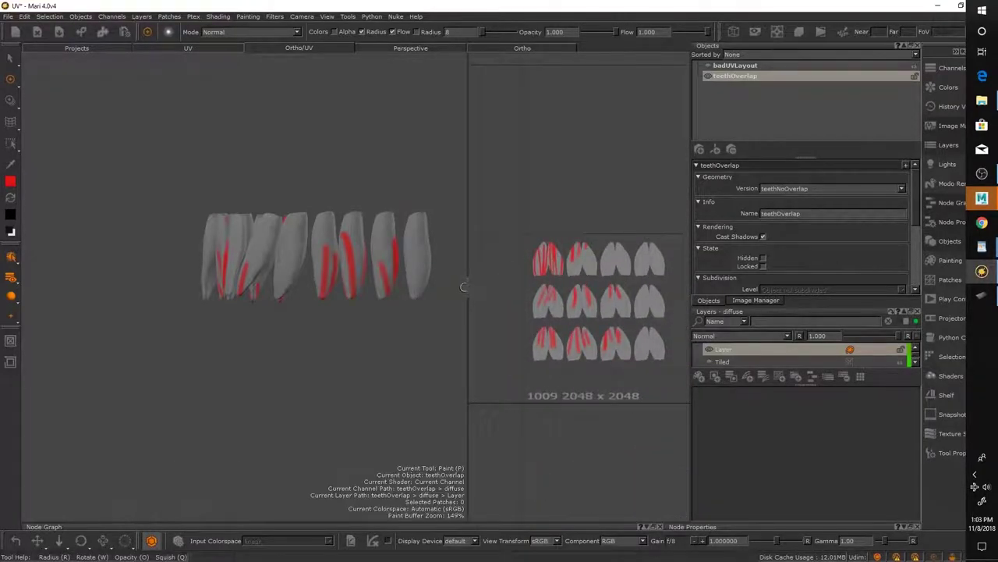
pyautogui.moveTo(463, 287); pyautogui.dragTo(412, 286)
pyautogui.scroll(2, 528, 230)
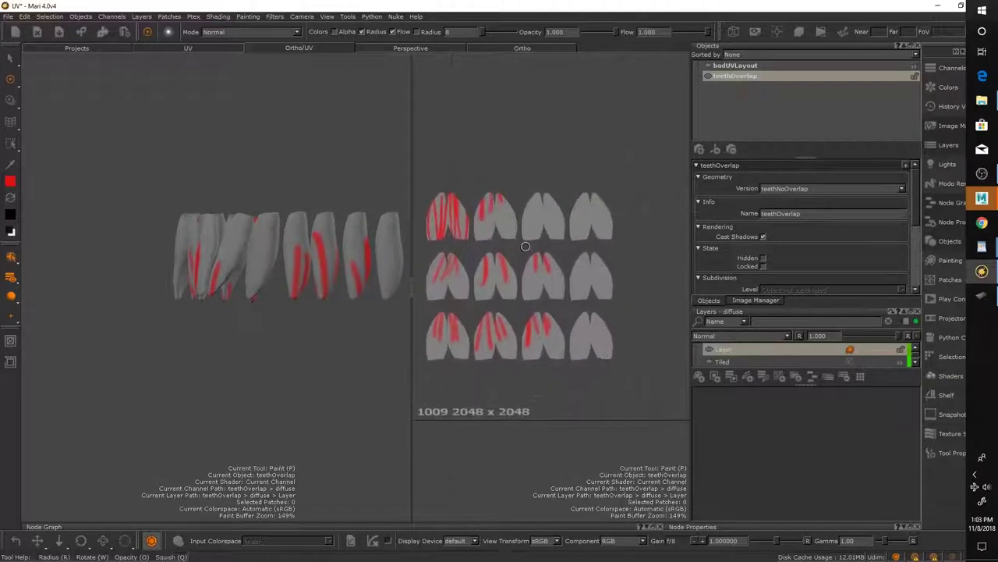
pyautogui.moveTo(526, 246); pyautogui.dragTo(546, 239, button='middle')
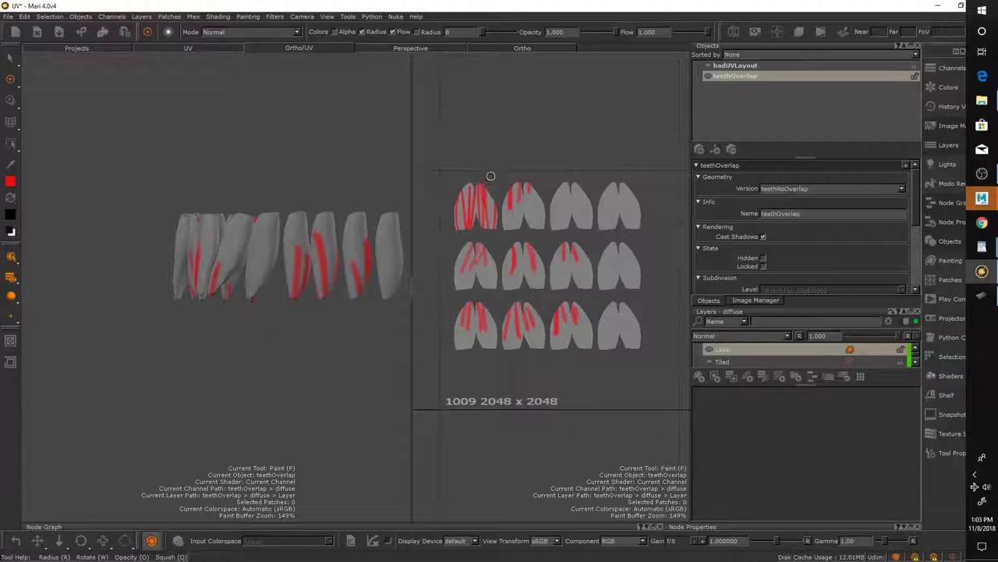
# Try adding more red strokes across the upper-row tooth shells, and undo them.
pyautogui.moveTo(475, 210)
pyautogui.mouseDown()
pyautogui.moveTo(468, 199)
pyautogui.moveTo(477, 207)
pyautogui.mouseUp()
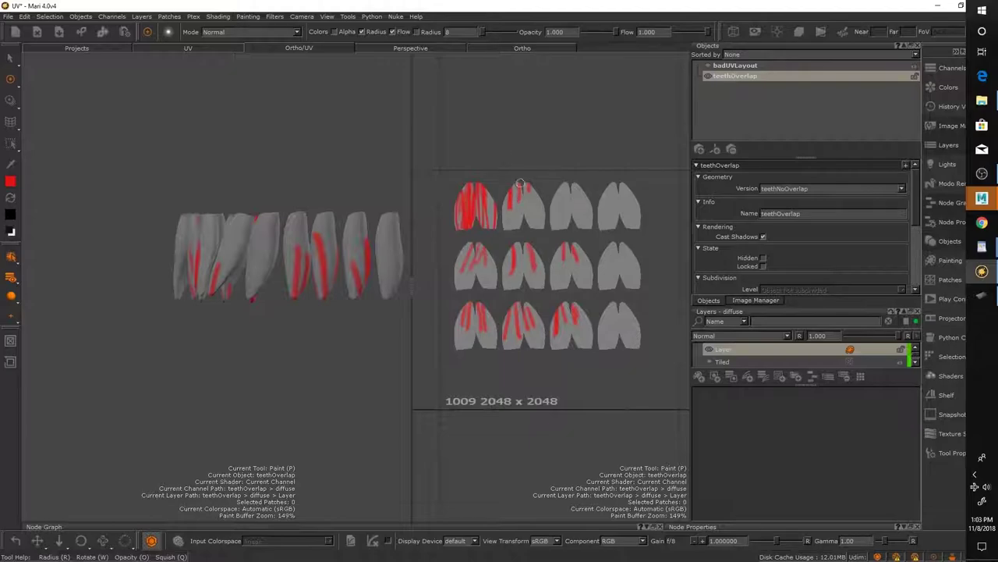
pyautogui.moveTo(508, 167)
pyautogui.mouseDown()
pyautogui.moveTo(570, 184)
pyautogui.moveTo(597, 212)
pyautogui.moveTo(618, 190)
pyautogui.moveTo(612, 231)
pyautogui.mouseUp()
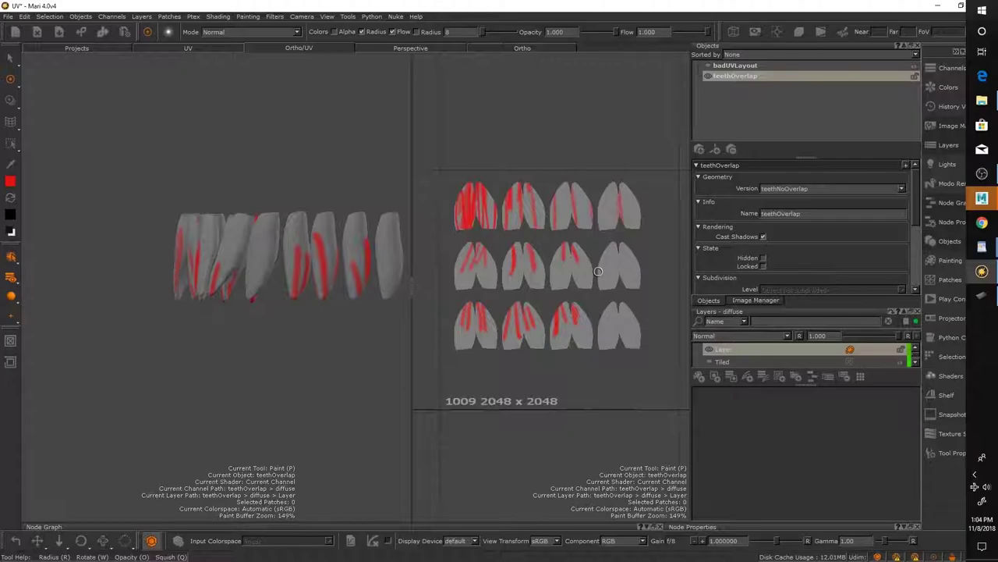
pyautogui.moveTo(467, 172)
pyautogui.mouseDown()
pyautogui.moveTo(463, 229)
pyautogui.moveTo(462, 178)
pyautogui.moveTo(492, 207)
pyautogui.mouseUp()
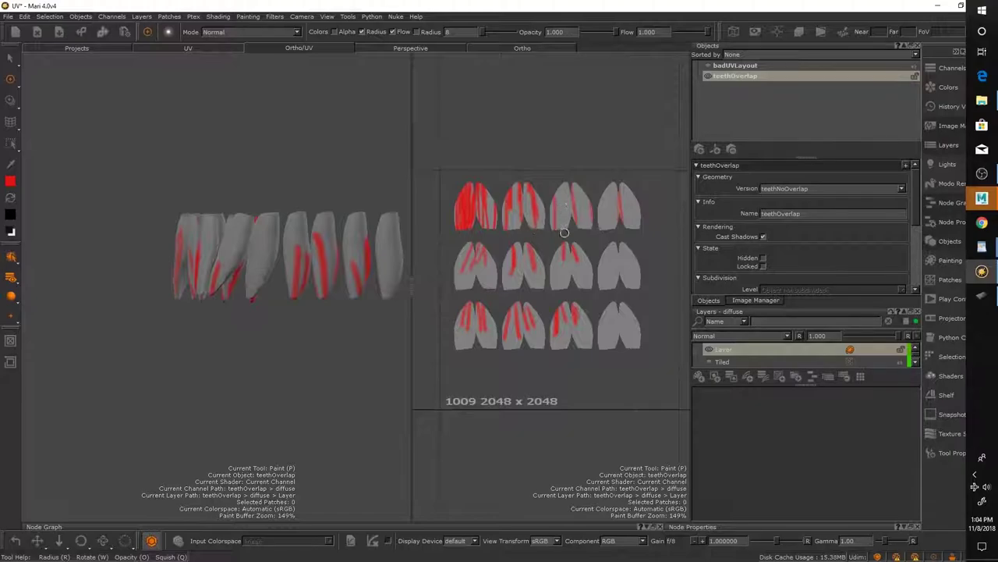
pyautogui.hotkey('ctrl', 'z')
# Paint red strokes on the last two middle-row tooth shells and try a stroke on the third upper-row shell.
pyautogui.moveTo(577, 245)
pyautogui.mouseDown()
pyautogui.moveTo(585, 266)
pyautogui.moveTo(623, 234)
pyautogui.moveTo(635, 255)
pyautogui.moveTo(609, 252)
pyautogui.moveTo(602, 284)
pyautogui.mouseUp()
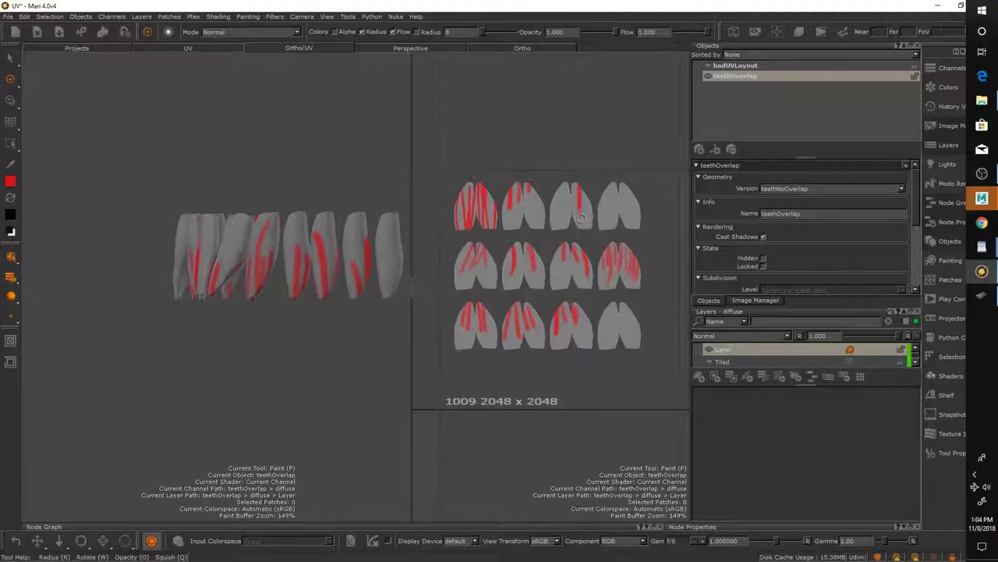
pyautogui.moveTo(580, 184); pyautogui.dragTo(584, 221)
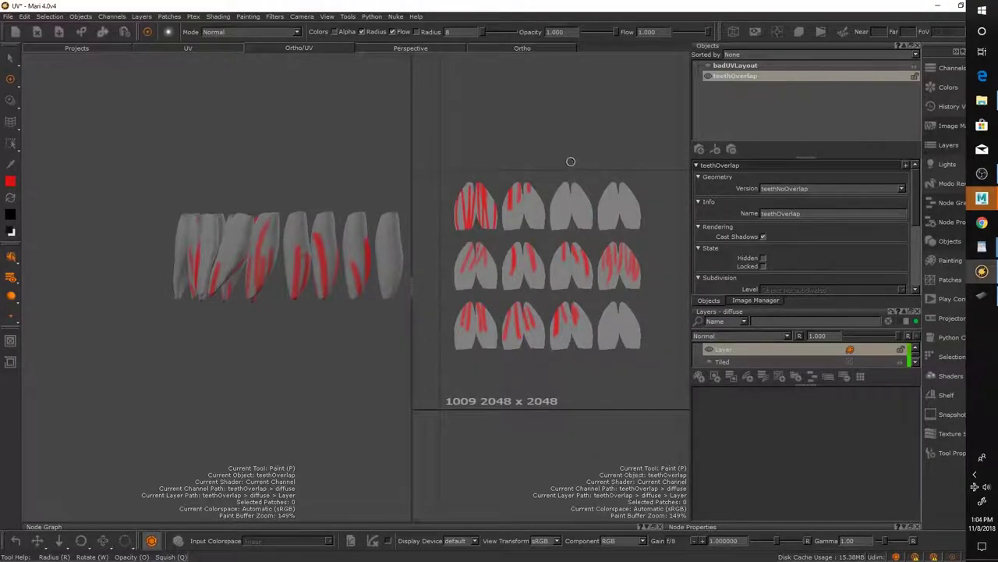
pyautogui.moveTo(574, 179); pyautogui.dragTo(578, 216)
pyautogui.hotkey('ctrl', 'z')
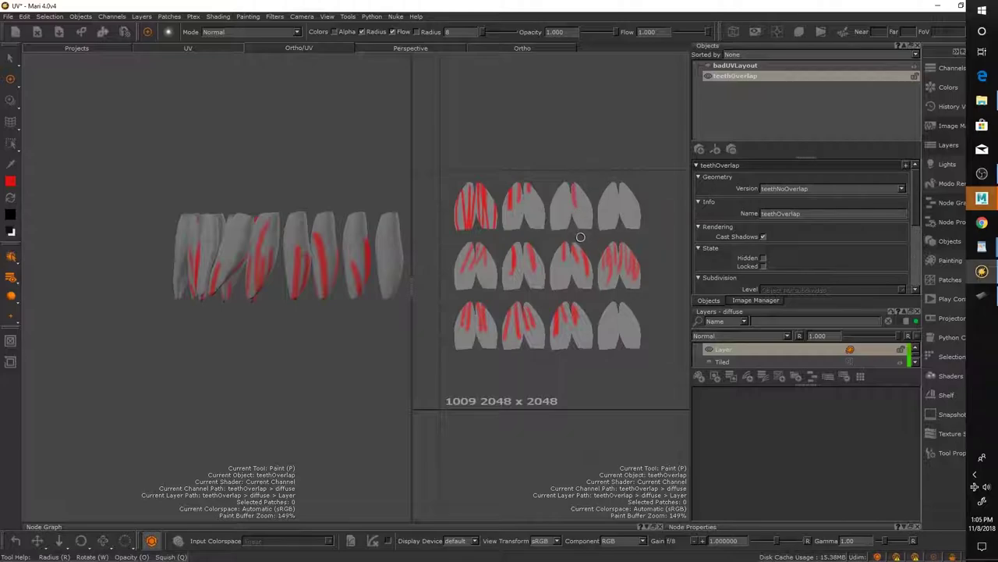